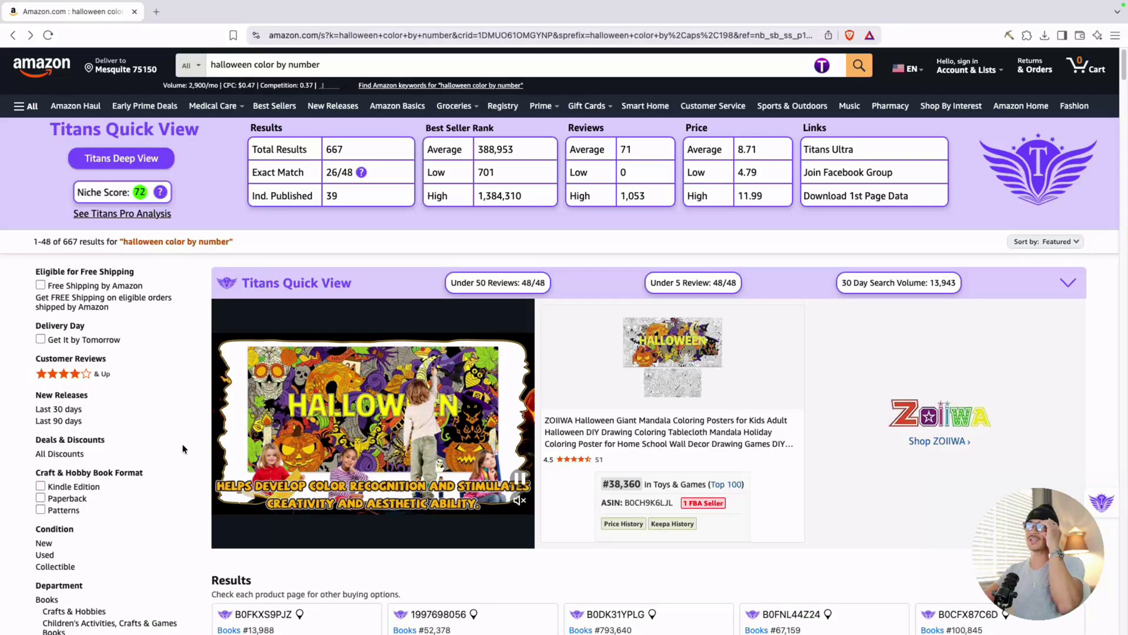
Highlight the 667 total results count and the search phrase, then scroll to the Titans product grid
{"action": "left_click_drag", "start_coordinate": [252, 149], "coordinate": [347, 152]}
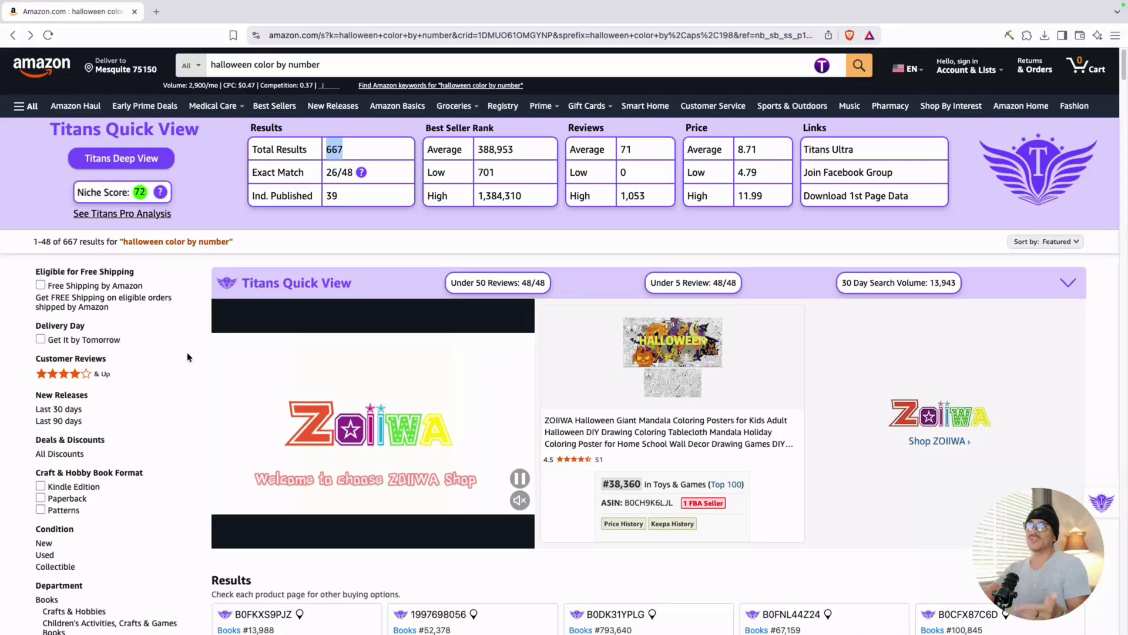
{"action": "left_click_drag", "start_coordinate": [122, 242], "coordinate": [185, 244]}
{"action": "left_click", "coordinate": [182, 312]}
{"action": "scroll", "coordinate": [178, 380], "scroll_direction": "down", "scroll_amount": 8}
{"action": "scroll", "coordinate": [185, 392], "scroll_direction": "down", "scroll_amount": 12}
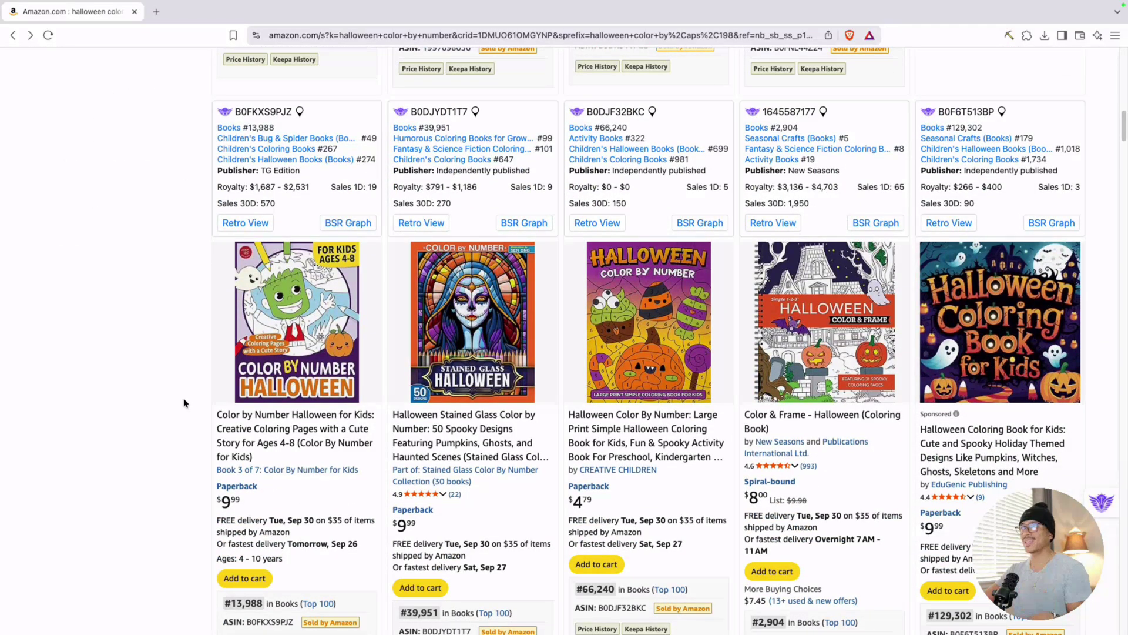
View book covers' Titans Product Details and highlight the second book's #52,378 bestseller rank
{"action": "scroll", "coordinate": [164, 376], "scroll_direction": "up", "scroll_amount": 9}
{"action": "scroll", "coordinate": [143, 368], "scroll_direction": "down", "scroll_amount": 2}
{"action": "scroll", "coordinate": [140, 365], "scroll_direction": "down", "scroll_amount": 1}
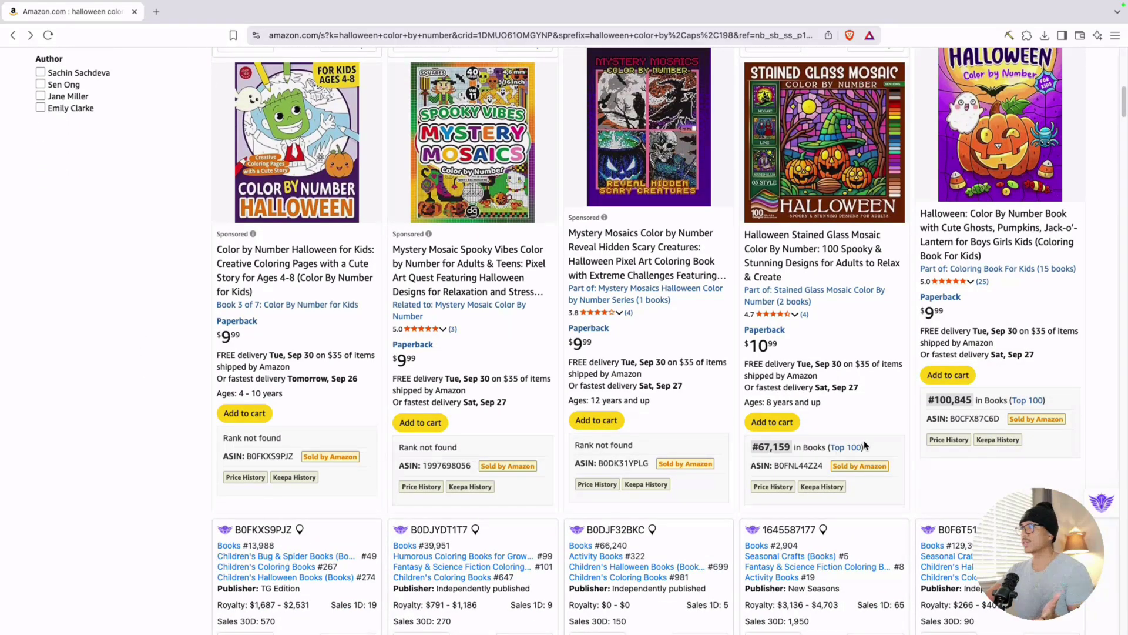
{"action": "scroll", "coordinate": [111, 397], "scroll_direction": "up", "scroll_amount": 1}
{"action": "mouse_move", "coordinate": [284, 213]}
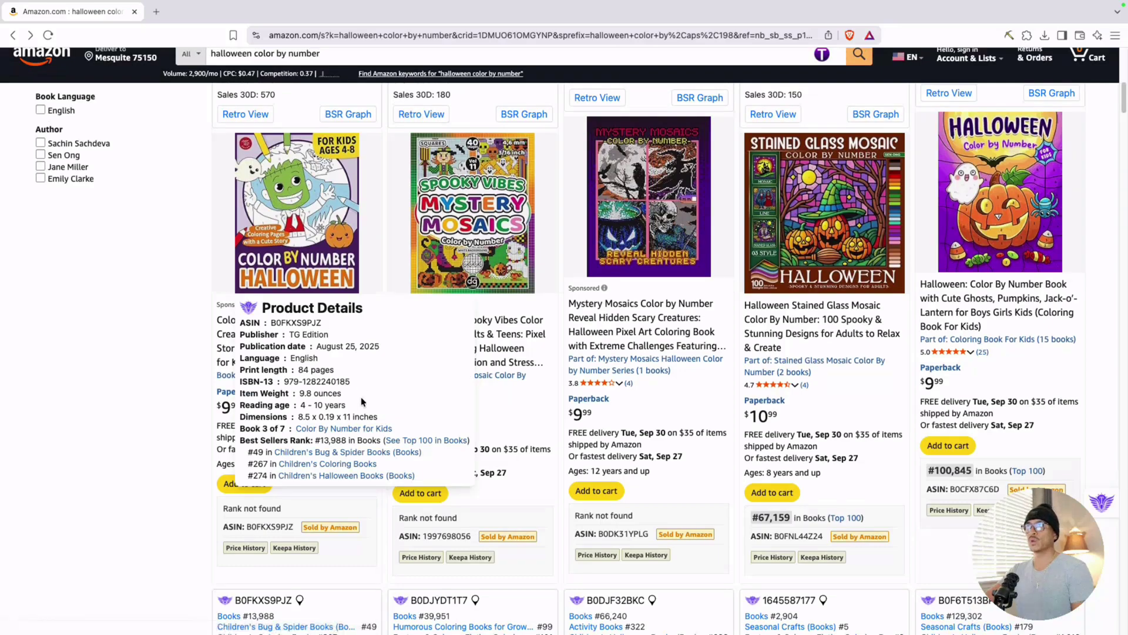
{"action": "mouse_move", "coordinate": [470, 247]}
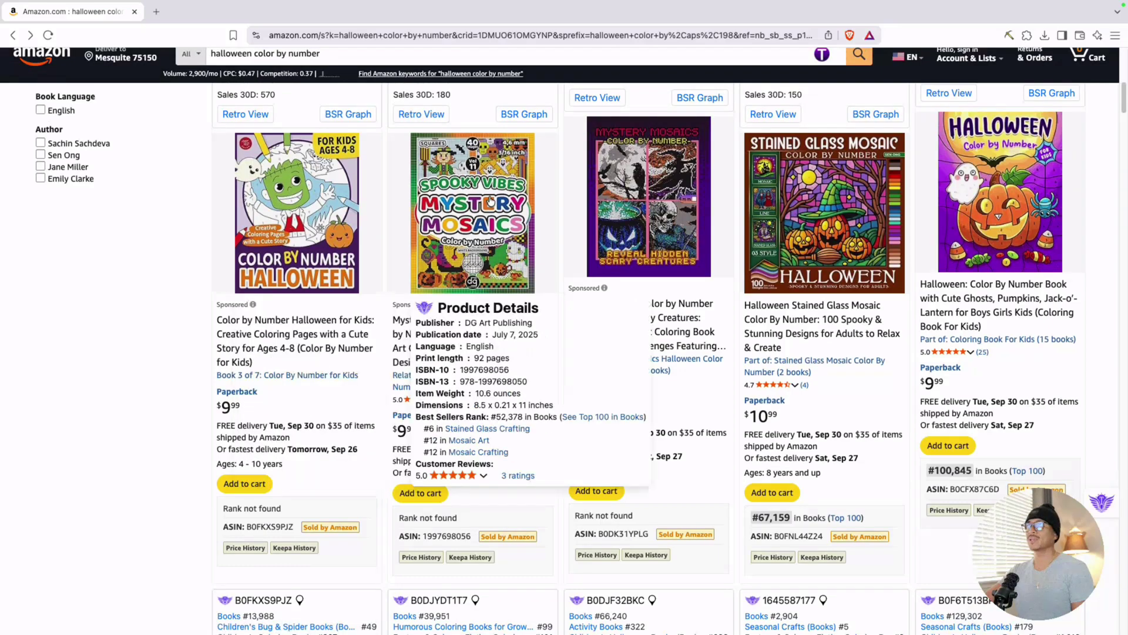
{"action": "left_click_drag", "start_coordinate": [486, 416], "coordinate": [547, 416]}
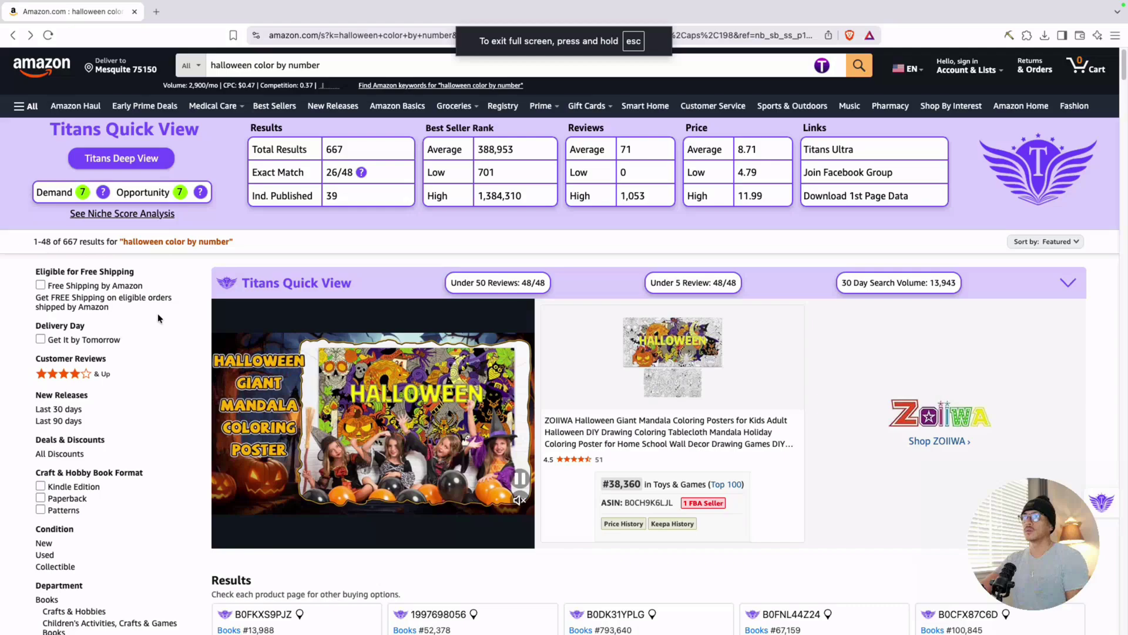
Open a book's Product Details and highlight its Independently published publisher and the #67,159 rank
{"action": "scroll", "coordinate": [158, 315], "scroll_direction": "down", "scroll_amount": 8}
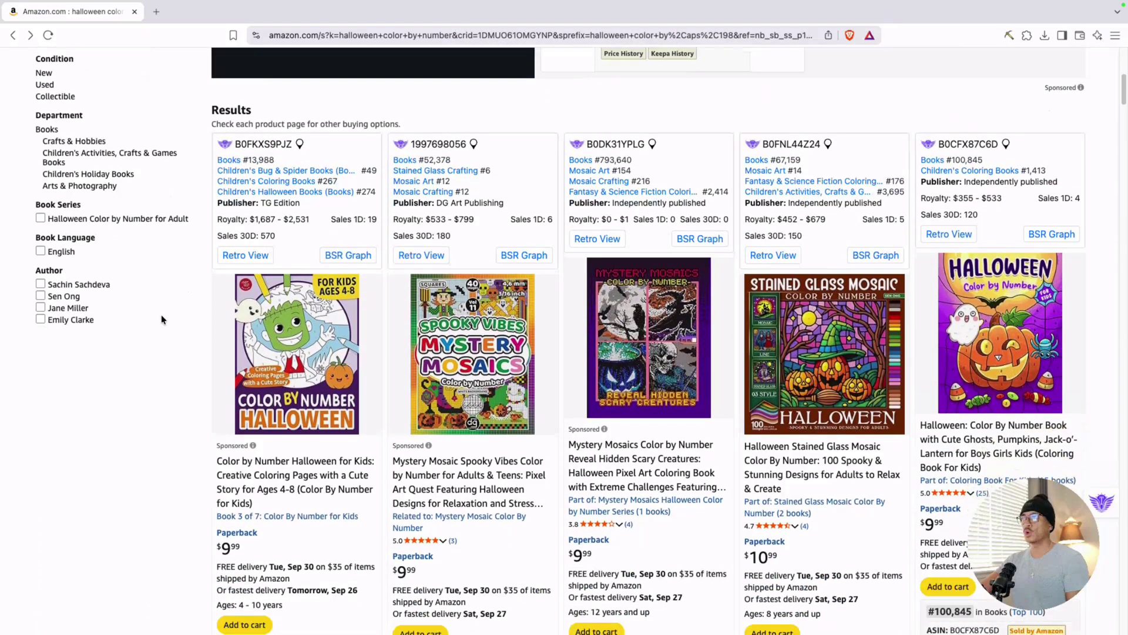
{"action": "scroll", "coordinate": [161, 320], "scroll_direction": "down", "scroll_amount": 2}
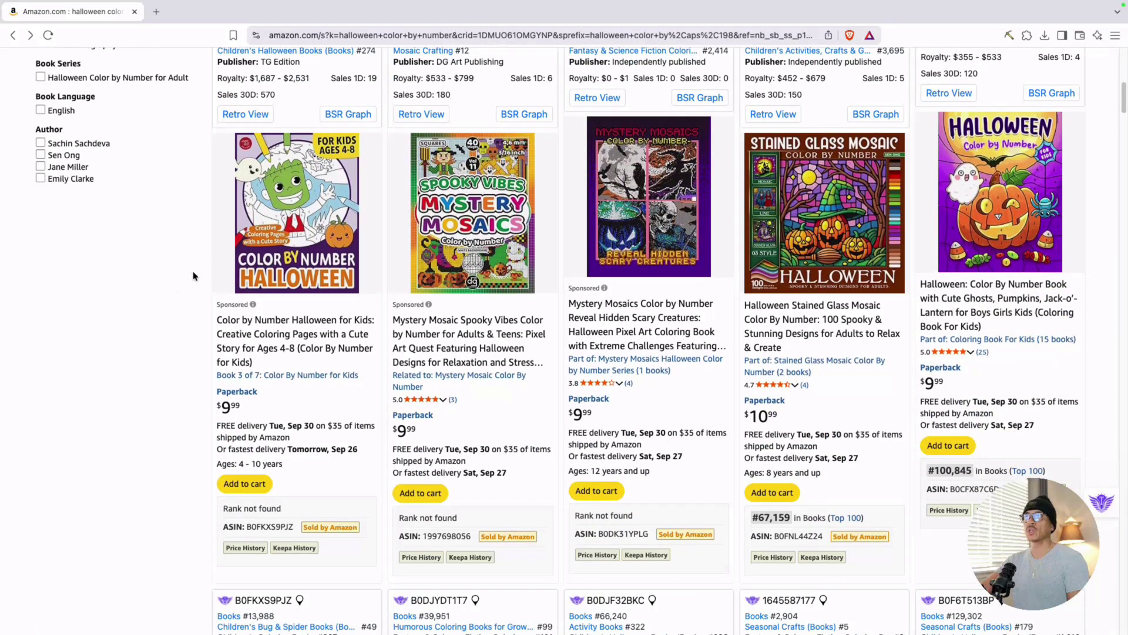
{"action": "mouse_move", "coordinate": [277, 258]}
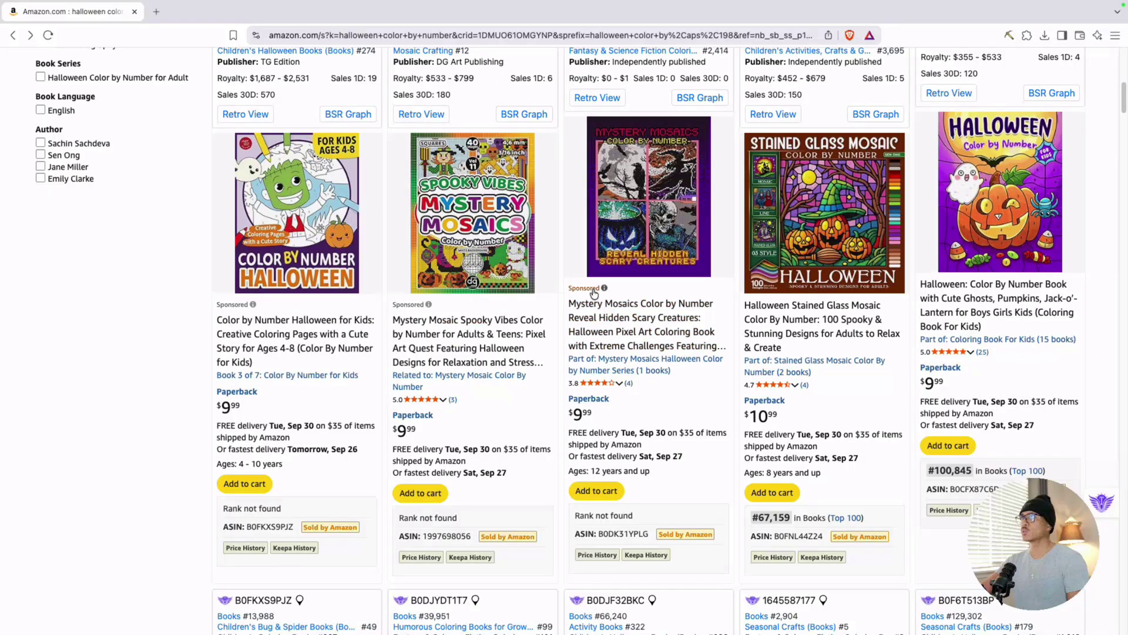
{"action": "scroll", "coordinate": [588, 302], "scroll_direction": "down", "scroll_amount": 1}
{"action": "mouse_move", "coordinate": [891, 172]}
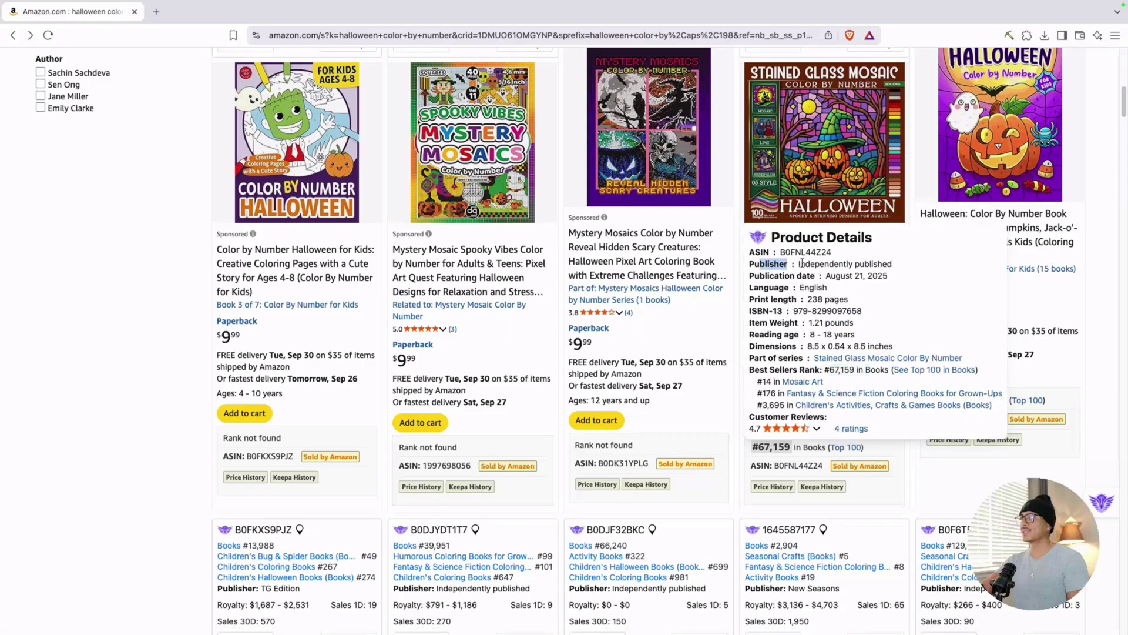
{"action": "left_click_drag", "start_coordinate": [802, 264], "coordinate": [879, 264]}
{"action": "left_click", "coordinate": [876, 264]}
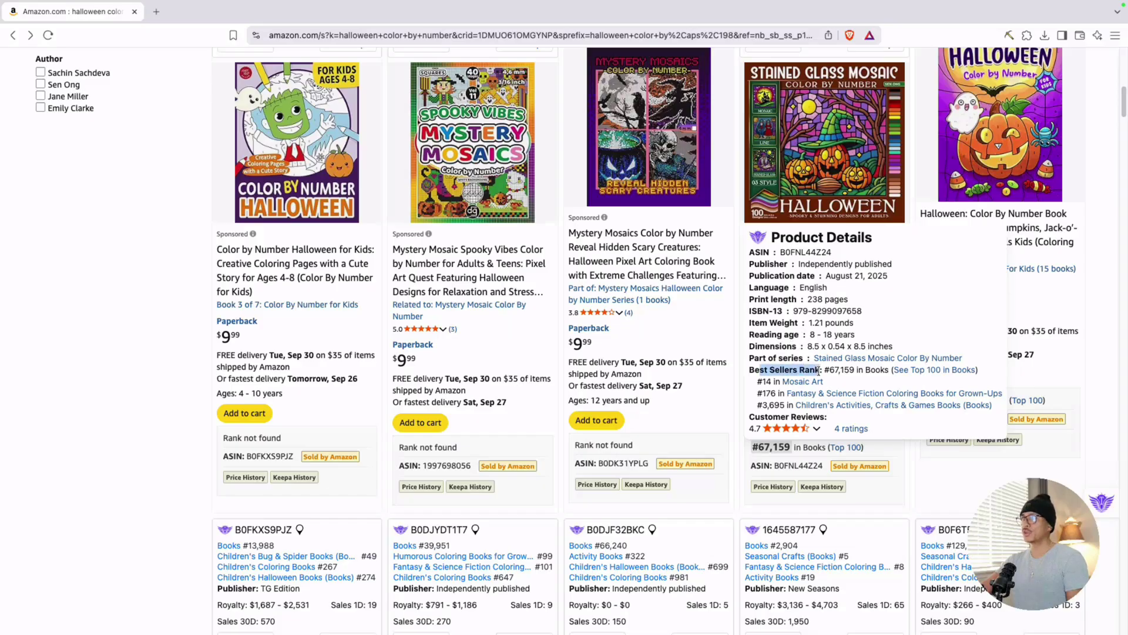
{"action": "left_click_drag", "start_coordinate": [830, 369], "coordinate": [844, 369]}
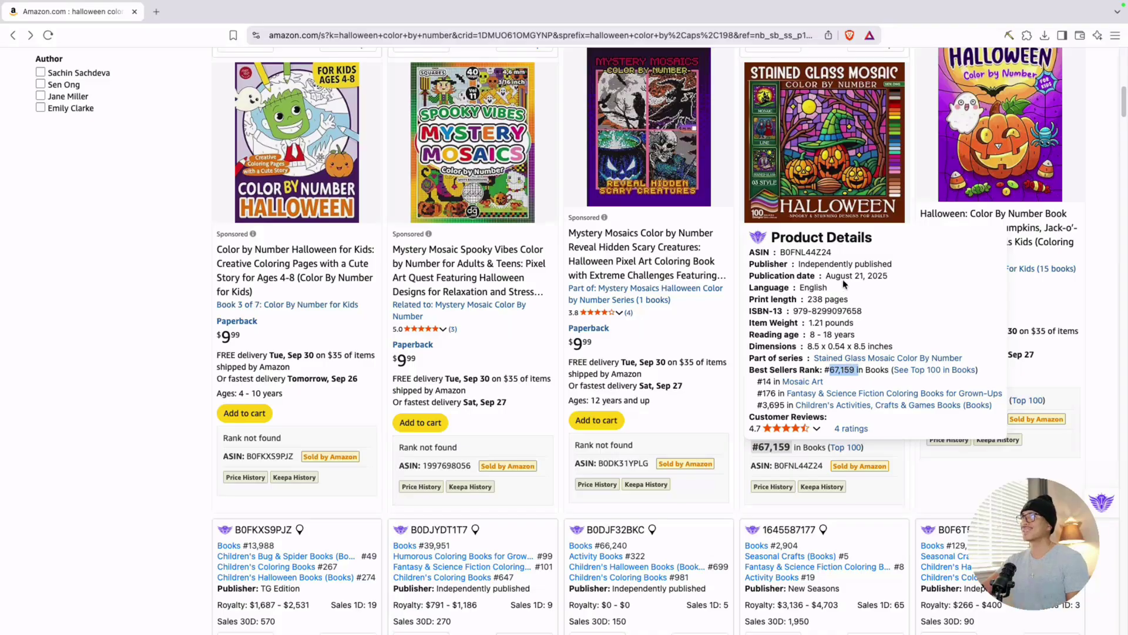
Highlight another book's #100,845 bestseller rank in its Product Details card
{"action": "mouse_move", "coordinate": [1000, 101]}
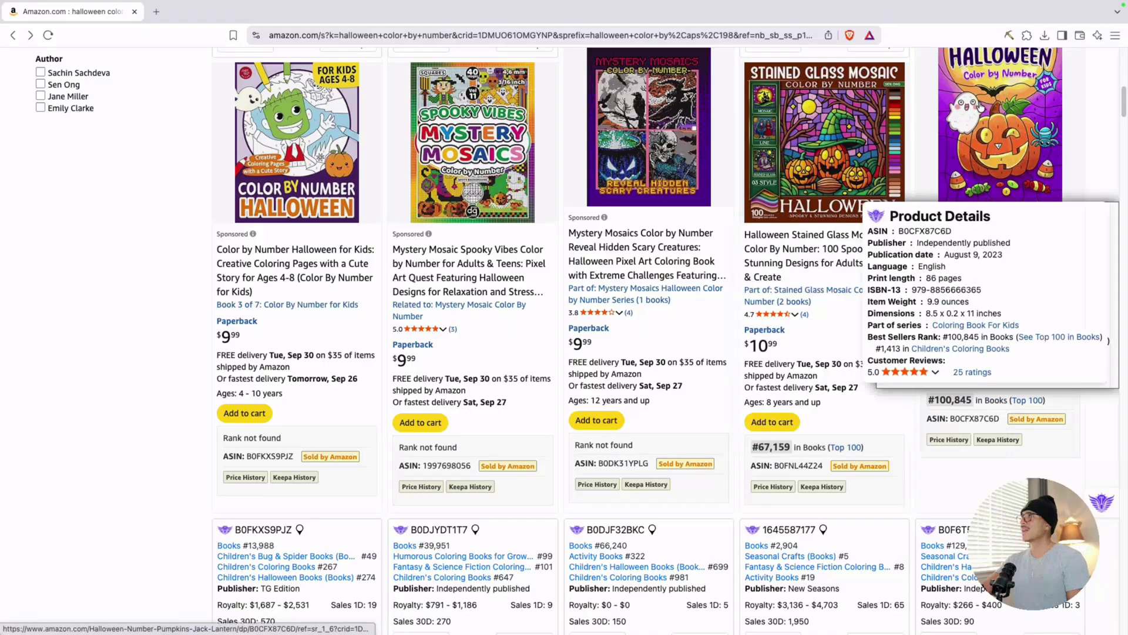
{"action": "scroll", "coordinate": [983, 109], "scroll_direction": "up", "scroll_amount": 1}
{"action": "left_click_drag", "start_coordinate": [943, 243], "coordinate": [988, 243]}
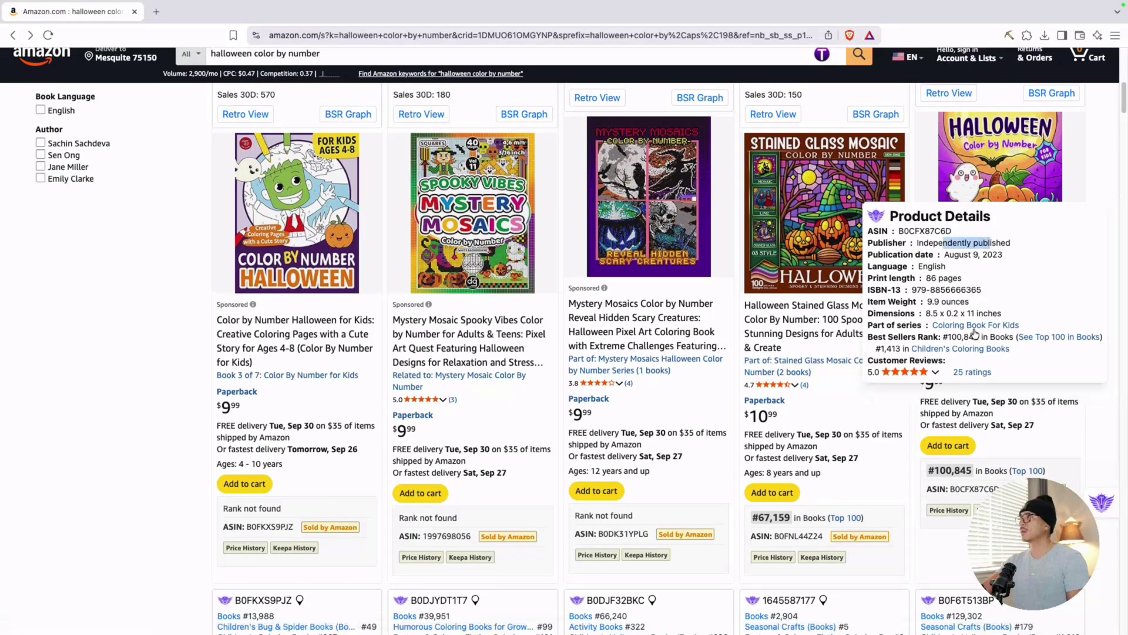
{"action": "left_click_drag", "start_coordinate": [952, 337], "coordinate": [990, 336]}
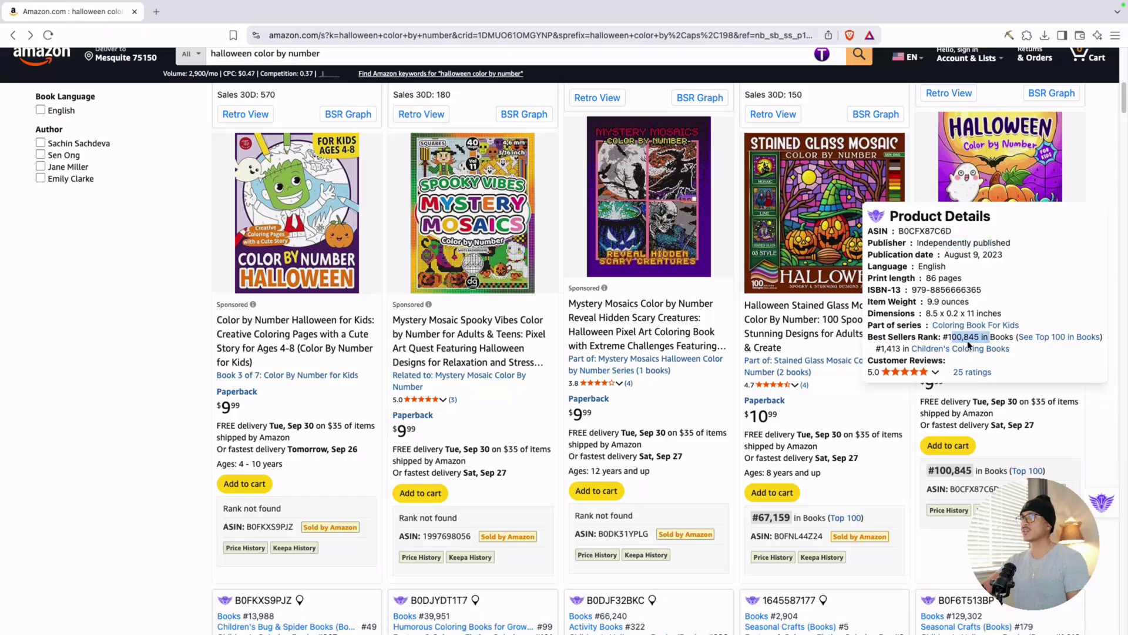
{"action": "scroll", "coordinate": [148, 376], "scroll_direction": "down", "scroll_amount": 7}
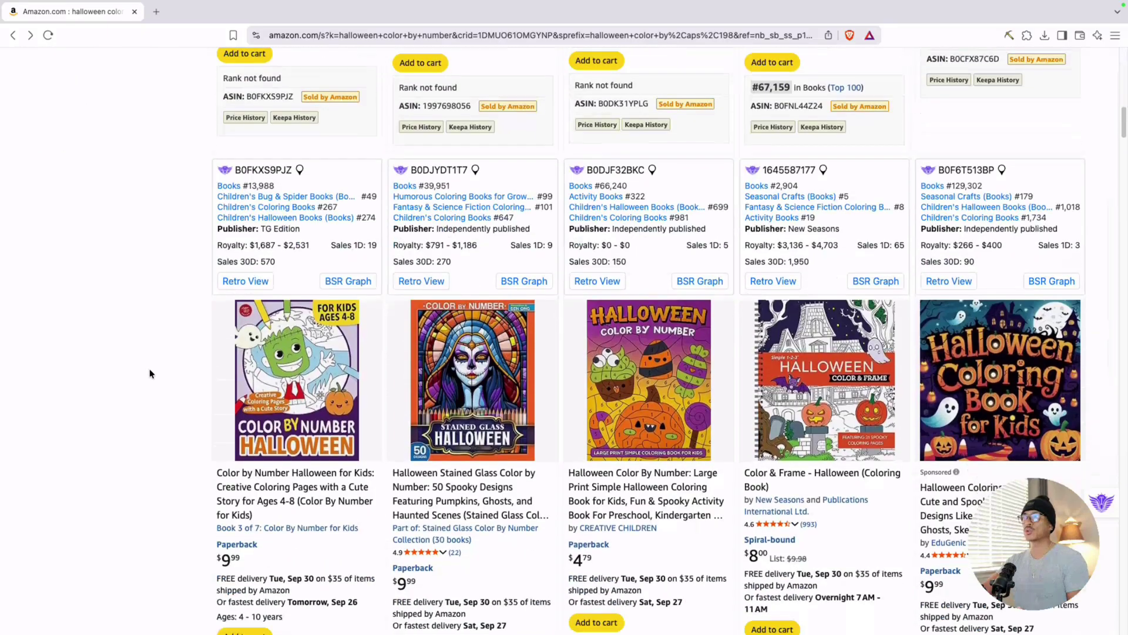
{"action": "scroll", "coordinate": [150, 369], "scroll_direction": "down", "scroll_amount": 3}
Highlight the TG Edition publisher and the #13,988 and #39,951 ranks of the first-row books
{"action": "mouse_move", "coordinate": [267, 311]}
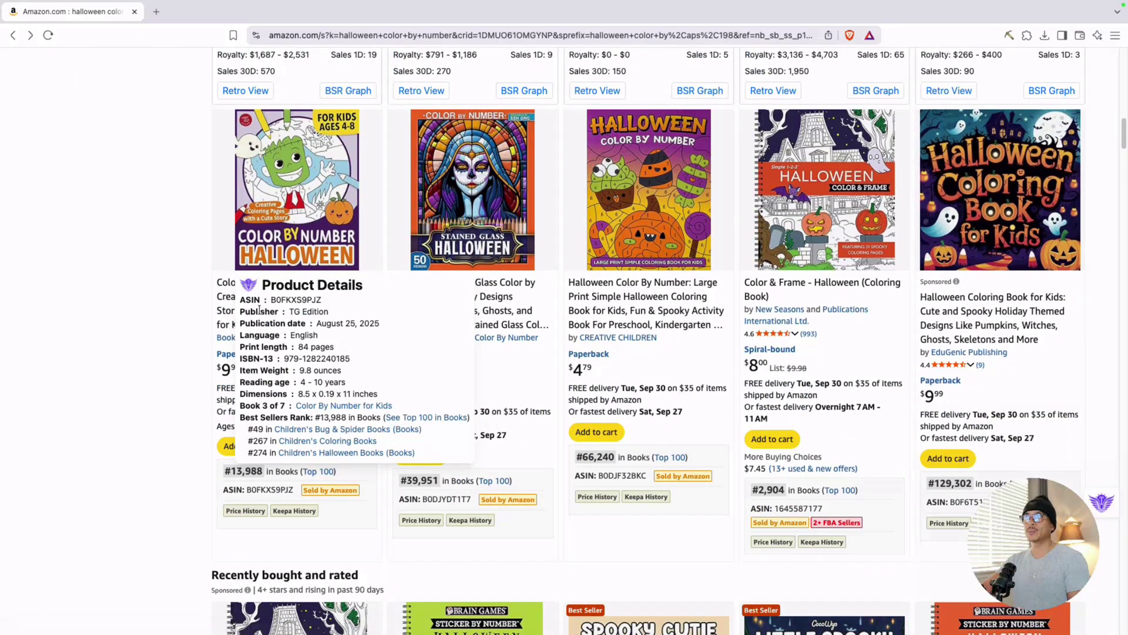
{"action": "left_click_drag", "start_coordinate": [294, 311], "coordinate": [338, 314]}
{"action": "left_click_drag", "start_coordinate": [255, 417], "coordinate": [340, 414]}
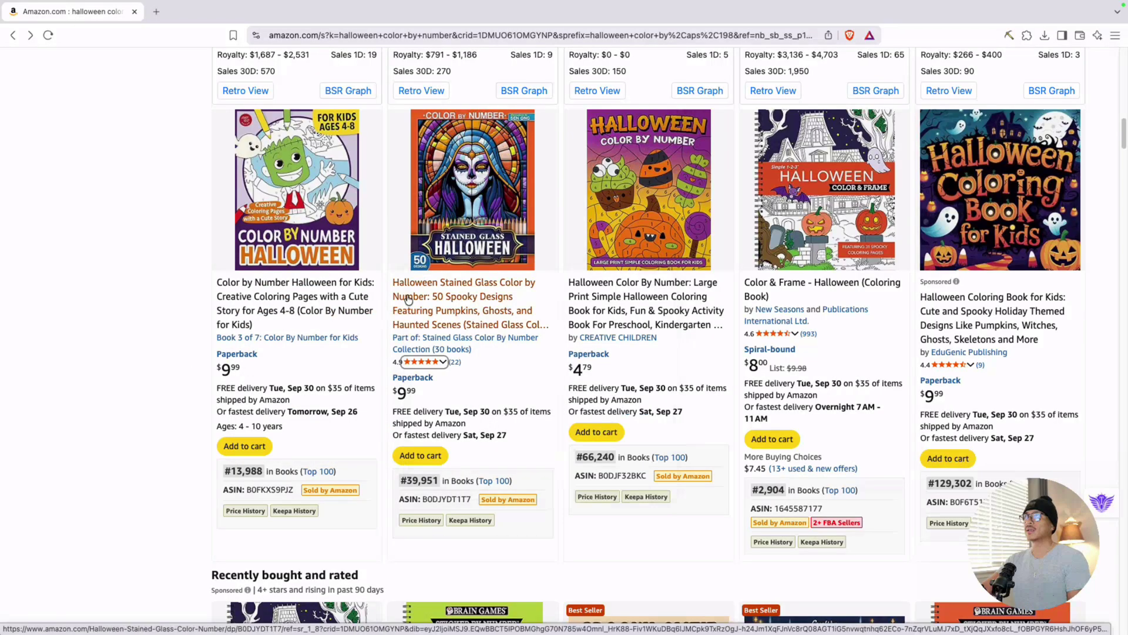
{"action": "mouse_move", "coordinate": [445, 236]}
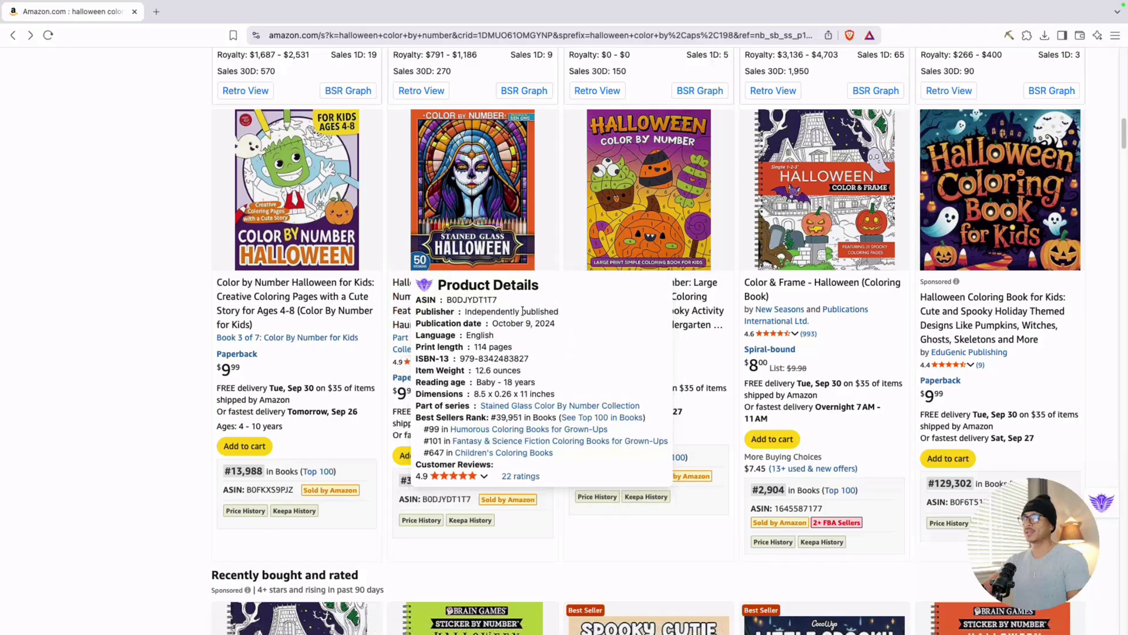
{"action": "left_click_drag", "start_coordinate": [491, 418], "coordinate": [519, 417]}
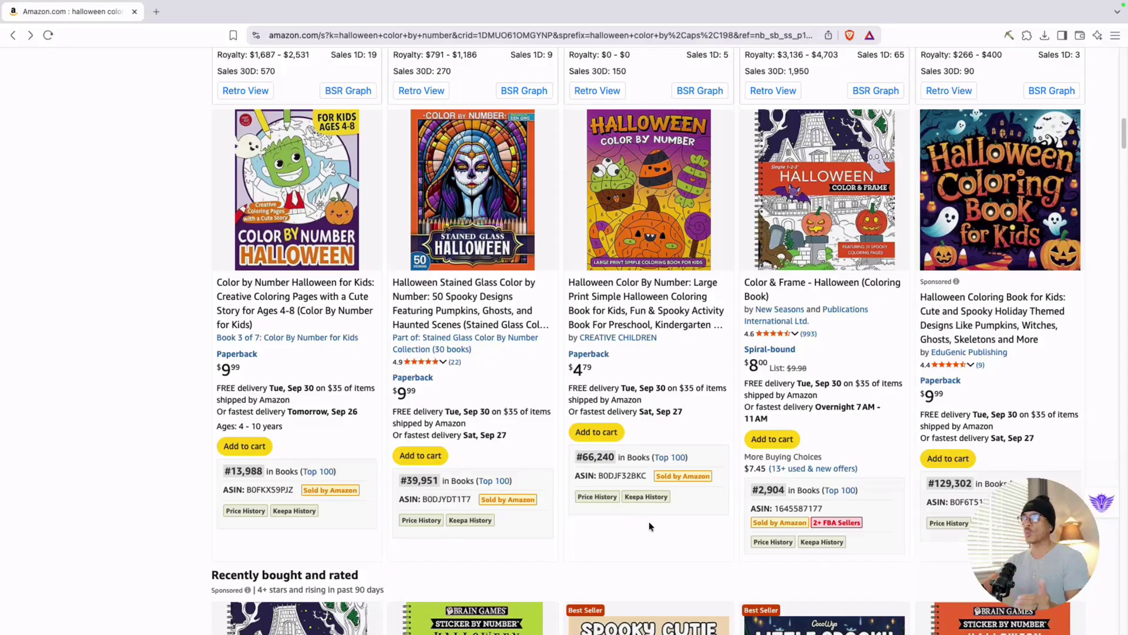
{"action": "mouse_move", "coordinate": [649, 171]}
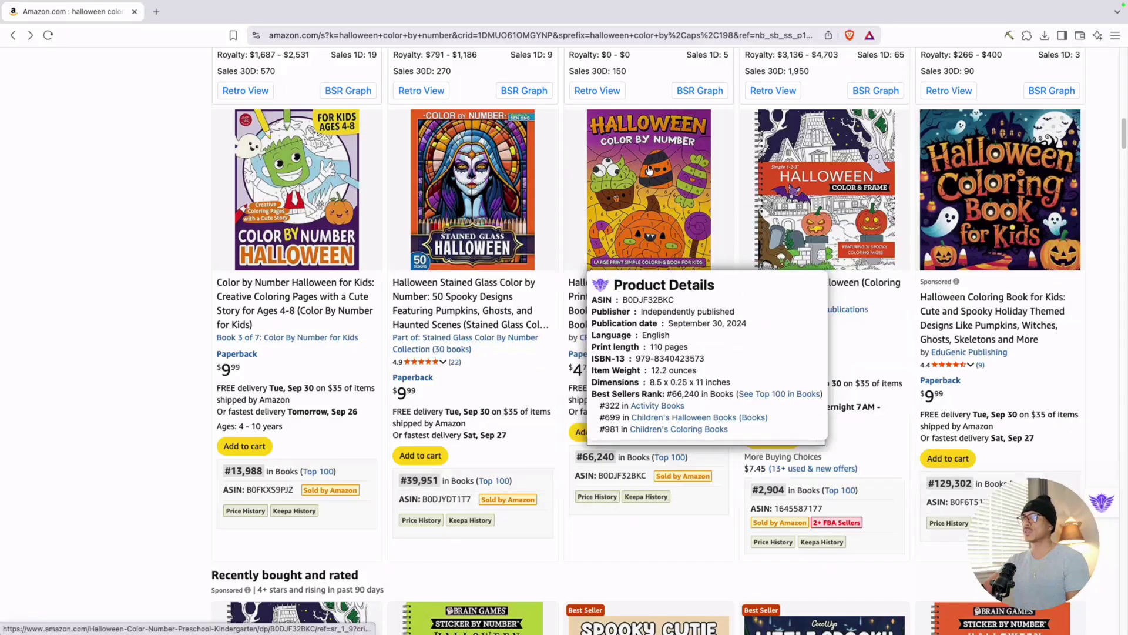
{"action": "mouse_move", "coordinate": [1012, 245]}
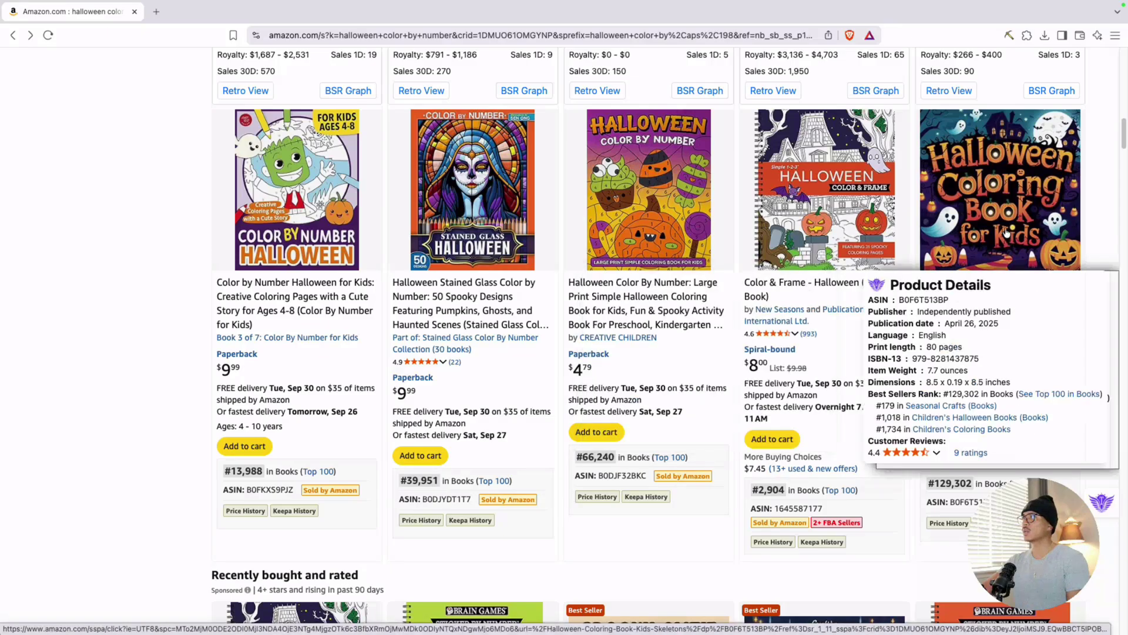
{"action": "scroll", "coordinate": [143, 344], "scroll_direction": "down", "scroll_amount": 10}
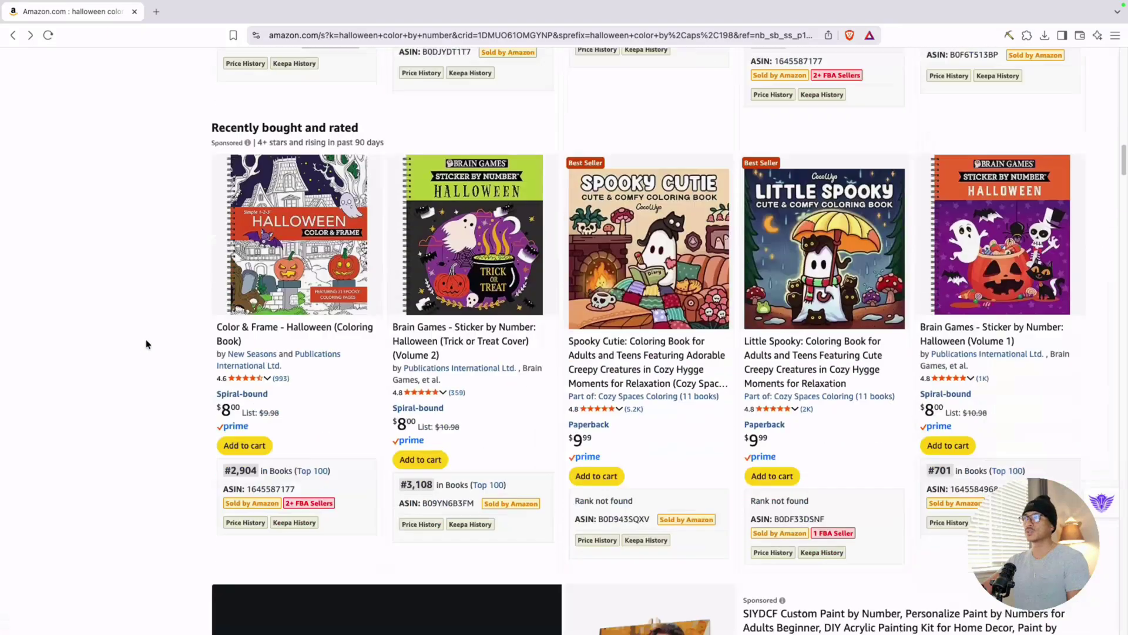
{"action": "scroll", "coordinate": [146, 340], "scroll_direction": "down", "scroll_amount": 9}
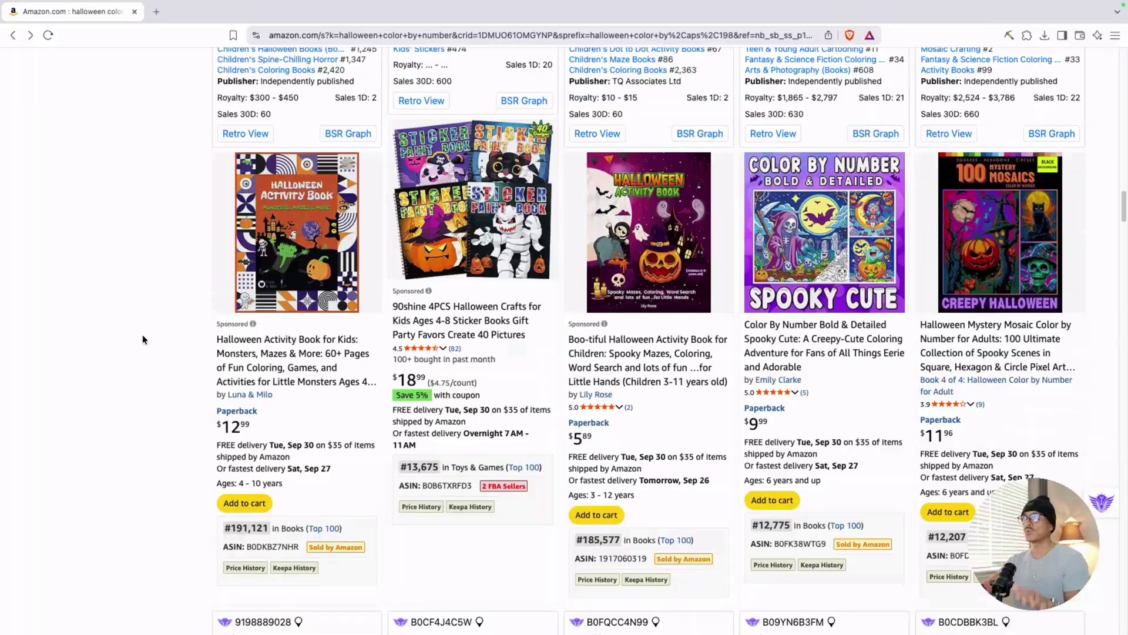
{"action": "mouse_move", "coordinate": [292, 266]}
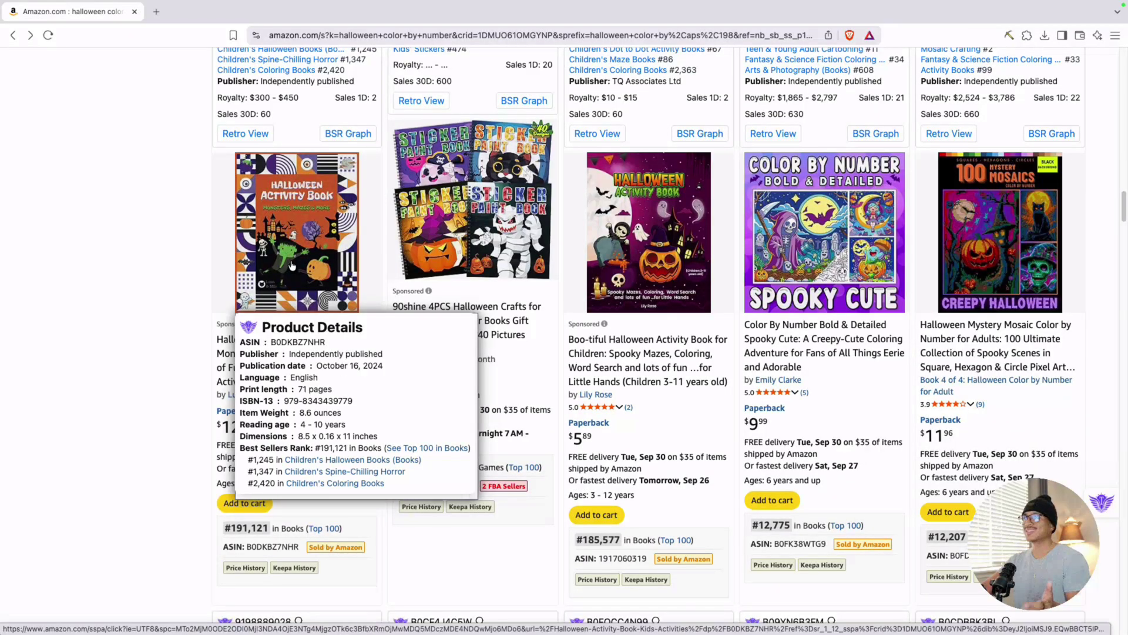
{"action": "mouse_move", "coordinate": [836, 213]}
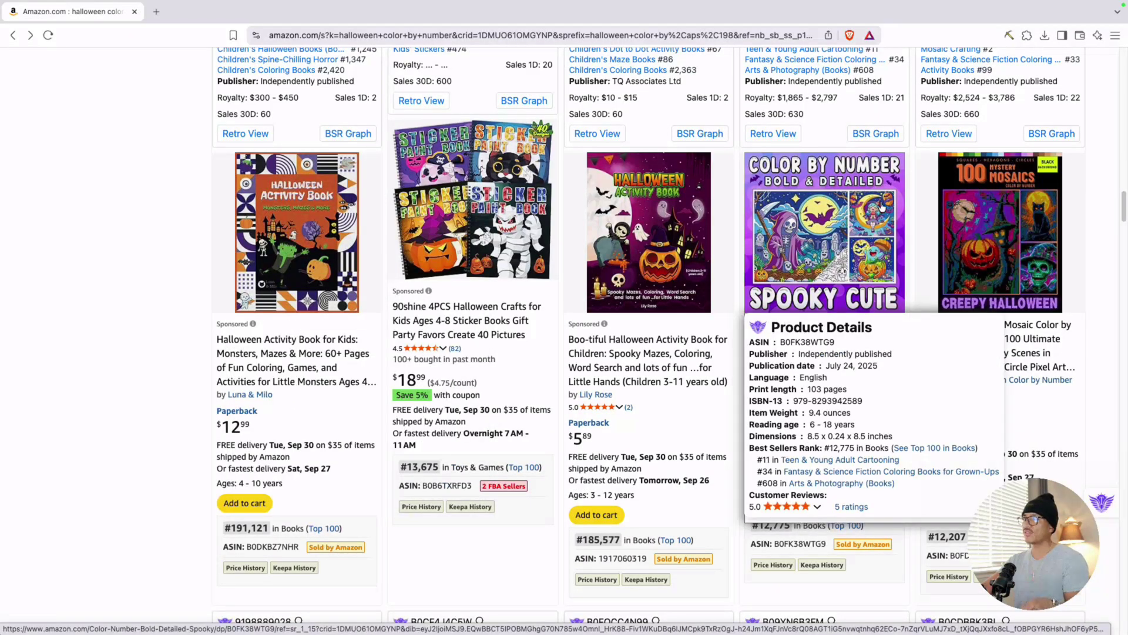
{"action": "mouse_move", "coordinate": [991, 205]}
{"action": "scroll", "coordinate": [989, 236], "scroll_direction": "down", "scroll_amount": 20}
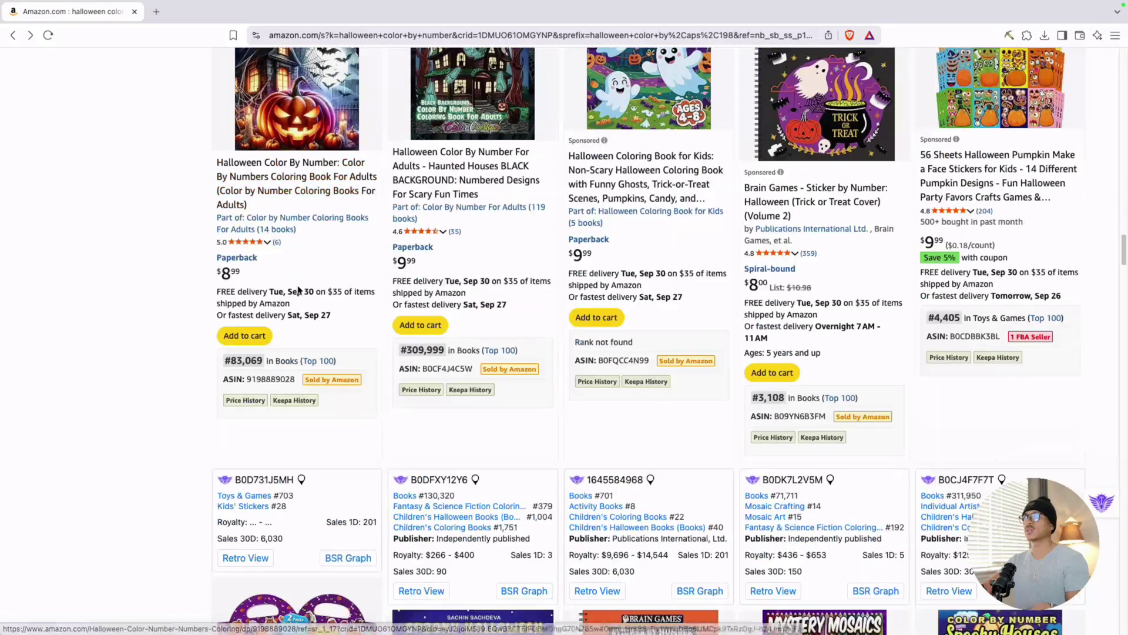
{"action": "mouse_move", "coordinate": [243, 307]}
{"action": "scroll", "coordinate": [243, 307], "scroll_direction": "down", "scroll_amount": 12}
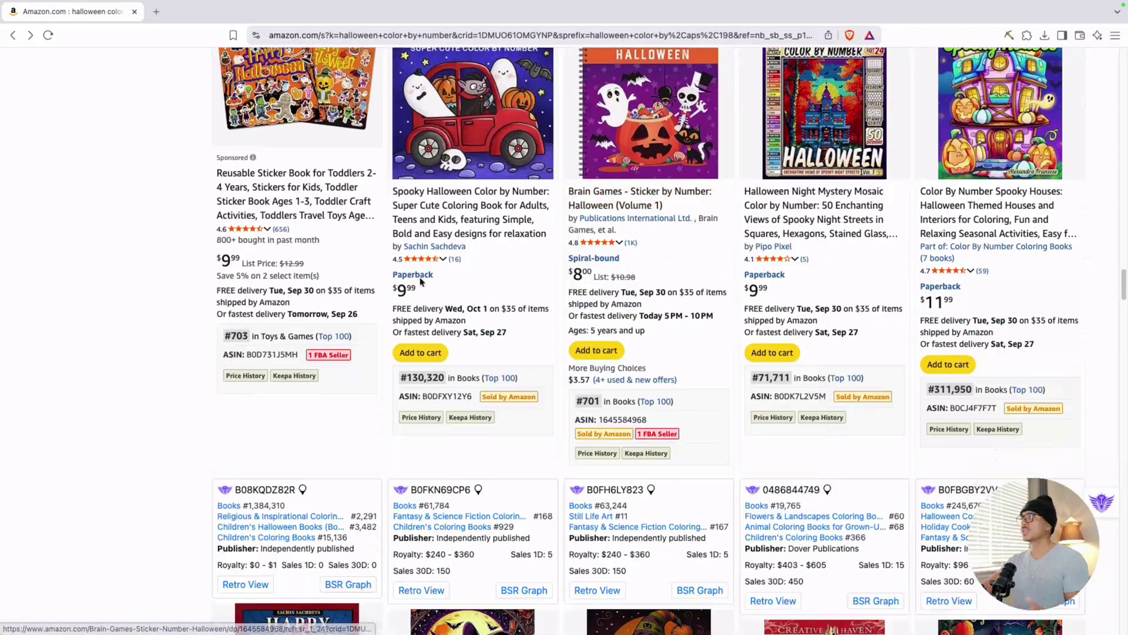
{"action": "scroll", "coordinate": [229, 282], "scroll_direction": "down", "scroll_amount": 1}
{"action": "scroll", "coordinate": [224, 302], "scroll_direction": "up", "scroll_amount": 2}
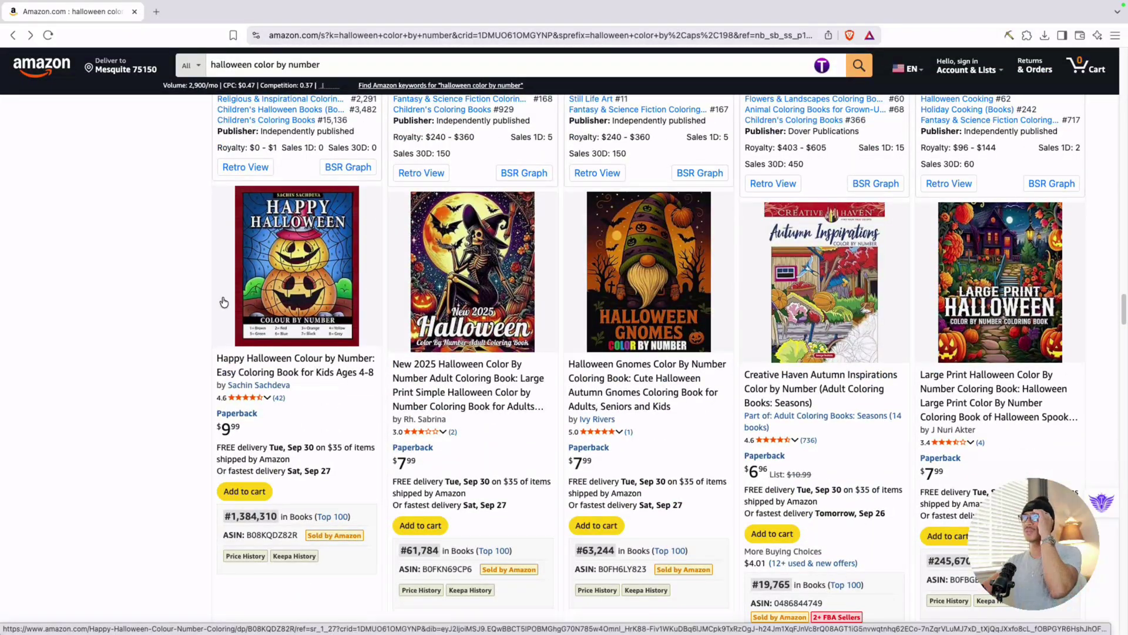
{"action": "mouse_move", "coordinate": [650, 294]}
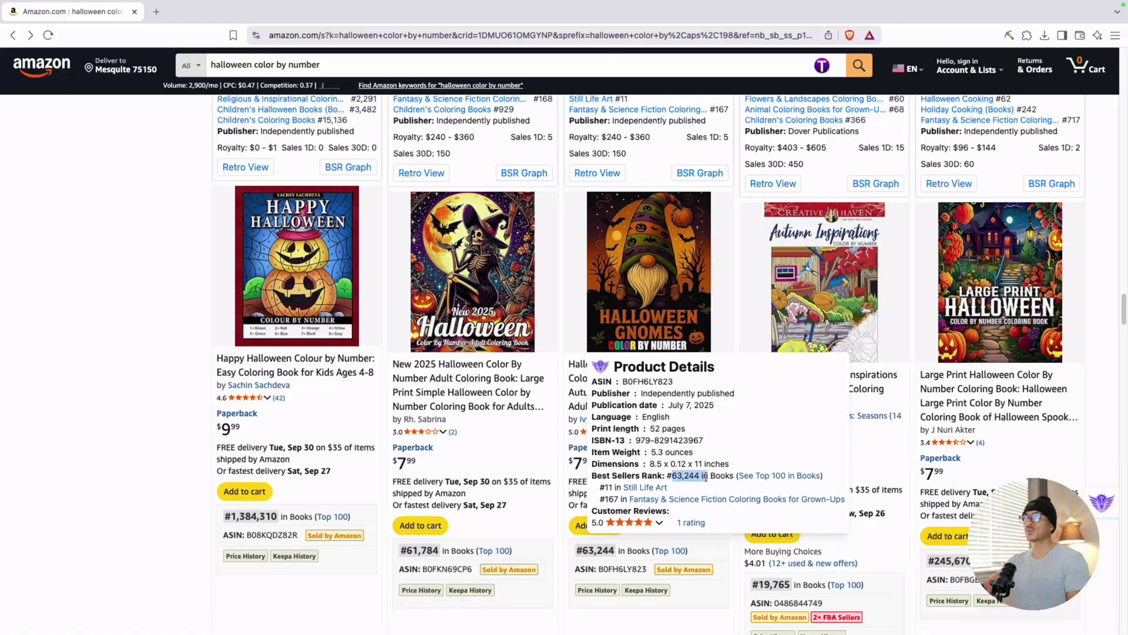
{"action": "scroll", "coordinate": [305, 288], "scroll_direction": "down", "scroll_amount": 6}
{"action": "mouse_move", "coordinate": [298, 291]}
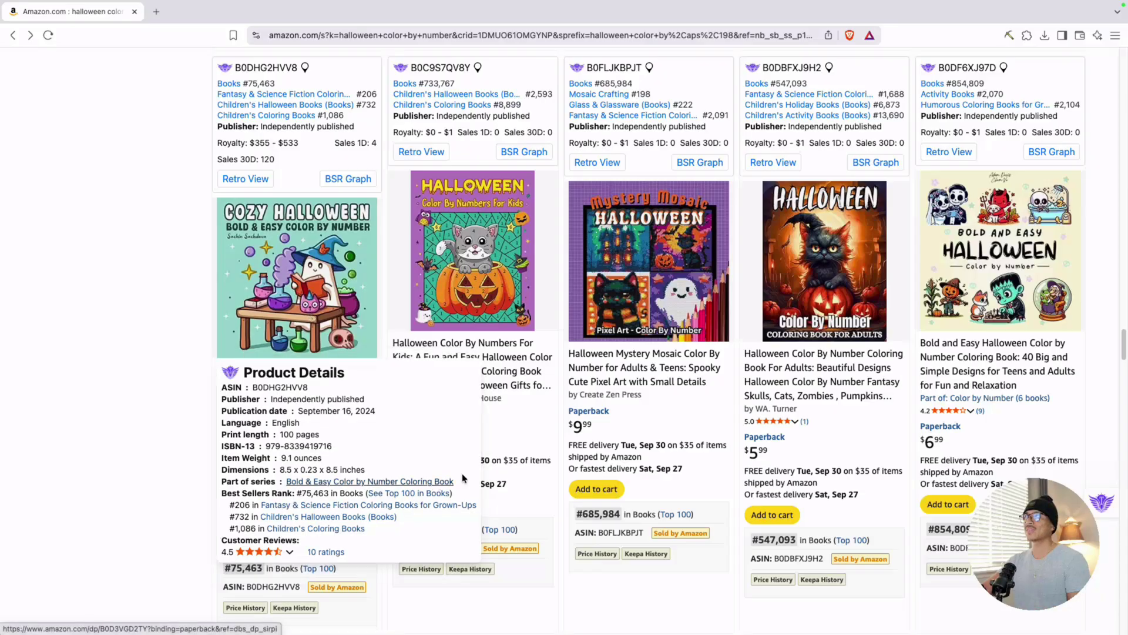
{"action": "scroll", "coordinate": [91, 372], "scroll_direction": "down", "scroll_amount": 10}
{"action": "scroll", "coordinate": [92, 368], "scroll_direction": "down", "scroll_amount": 10}
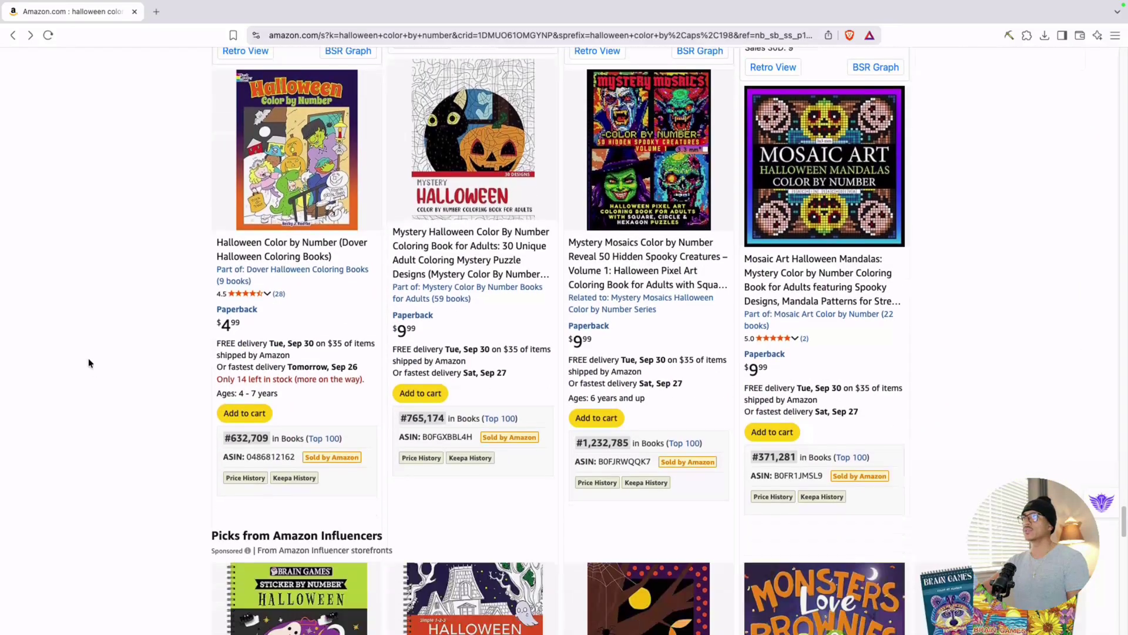
{"action": "scroll", "coordinate": [88, 363], "scroll_direction": "up", "scroll_amount": 2}
{"action": "mouse_move", "coordinate": [781, 317]}
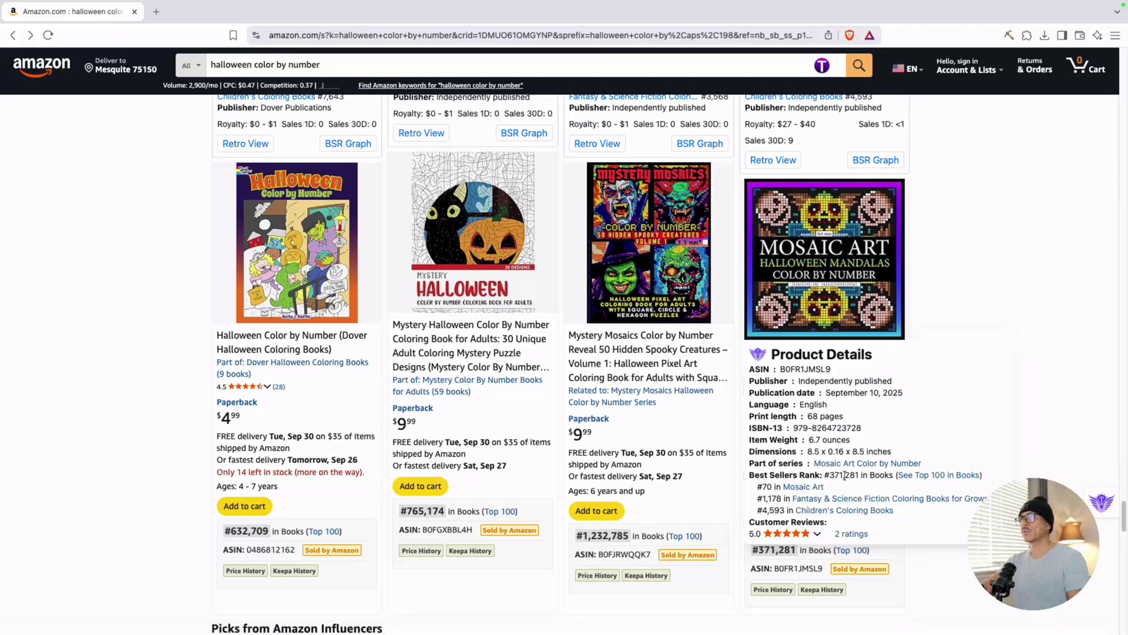
{"action": "scroll", "coordinate": [643, 398], "scroll_direction": "up", "scroll_amount": 10}
{"action": "scroll", "coordinate": [642, 398], "scroll_direction": "down", "scroll_amount": 15}
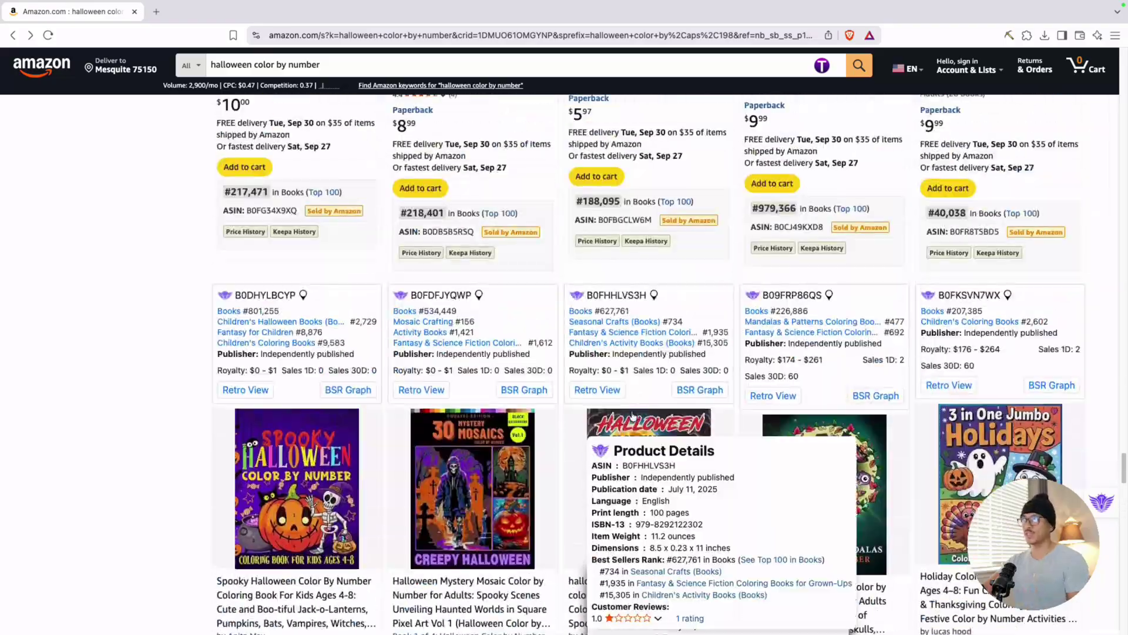
{"action": "scroll", "coordinate": [571, 413], "scroll_direction": "down", "scroll_amount": 15}
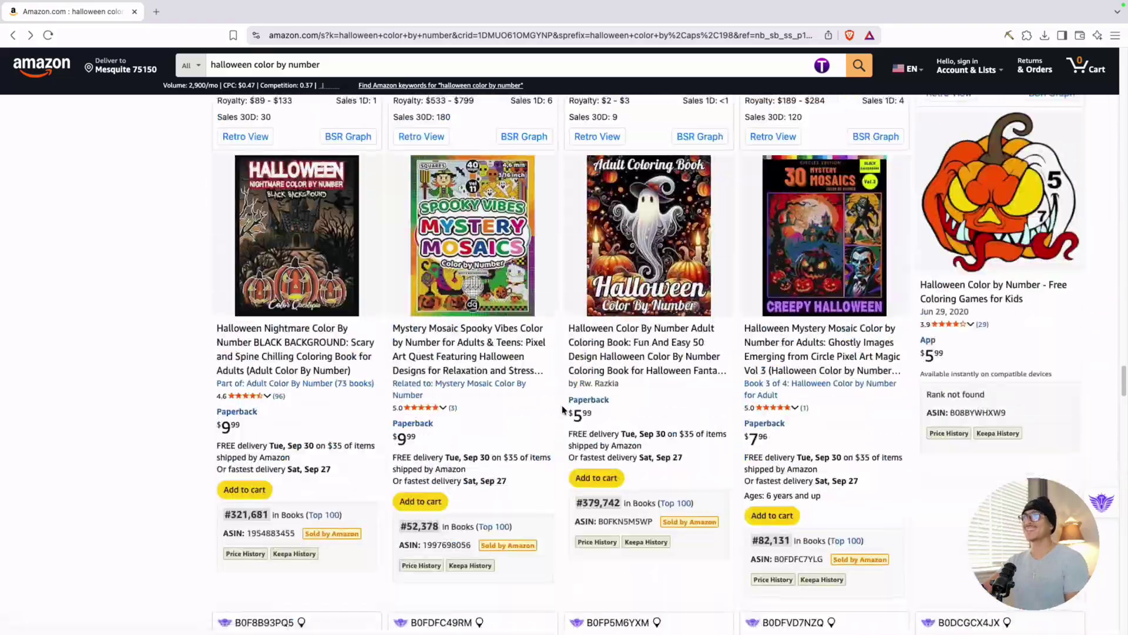
{"action": "scroll", "coordinate": [568, 407], "scroll_direction": "up", "scroll_amount": 15}
{"action": "scroll", "coordinate": [189, 391], "scroll_direction": "up", "scroll_amount": 8}
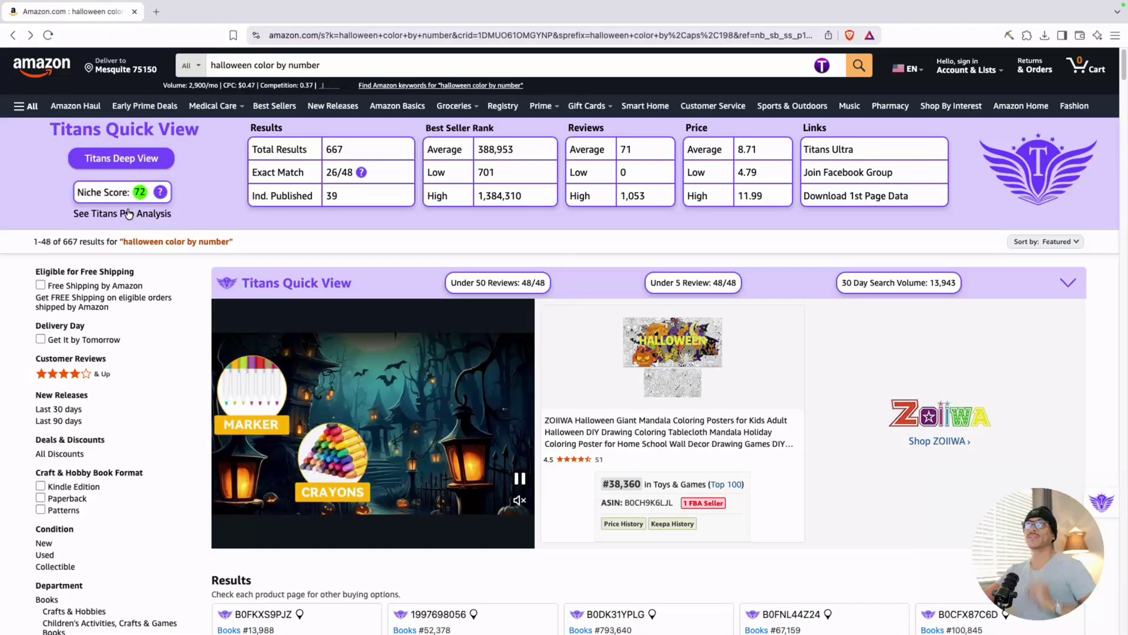
Show demand and opportunity ratings, highlight the Best Seller Rank summary and average, then scroll the results
{"action": "left_click", "coordinate": [112, 214]}
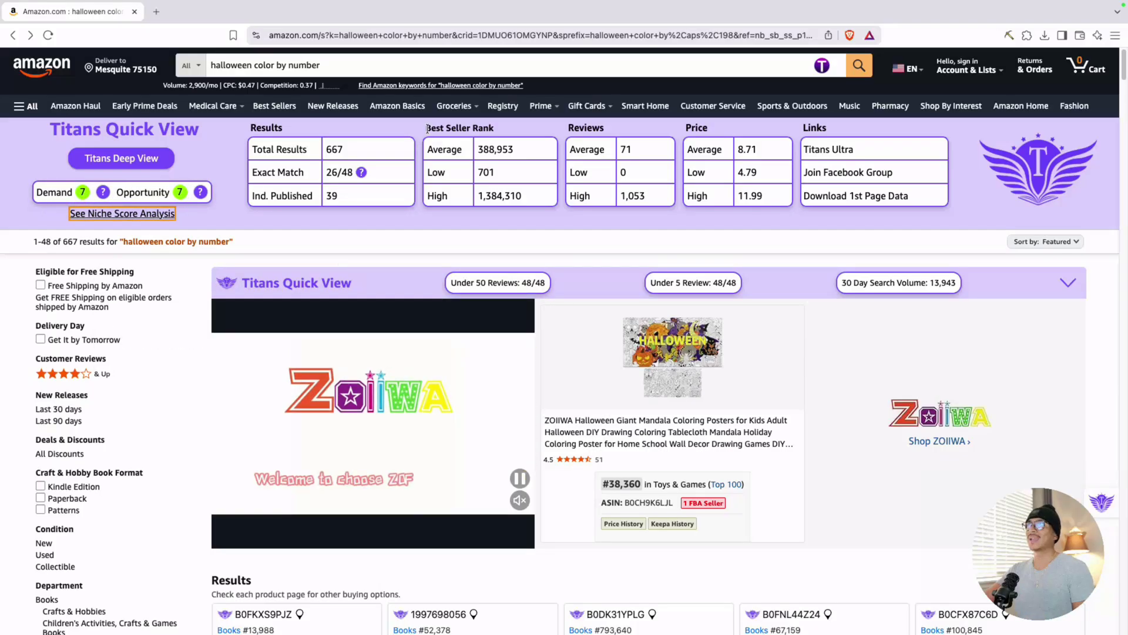
{"action": "left_click_drag", "start_coordinate": [425, 128], "coordinate": [519, 125]}
{"action": "left_click_drag", "start_coordinate": [426, 149], "coordinate": [519, 147]}
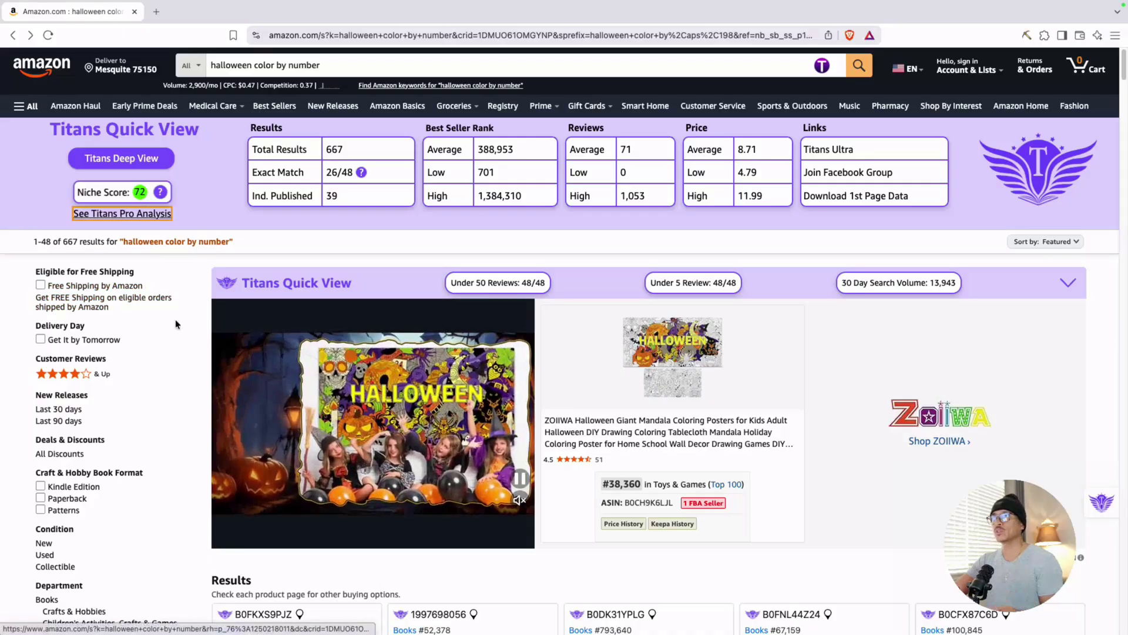
{"action": "scroll", "coordinate": [178, 326], "scroll_direction": "down", "scroll_amount": 8}
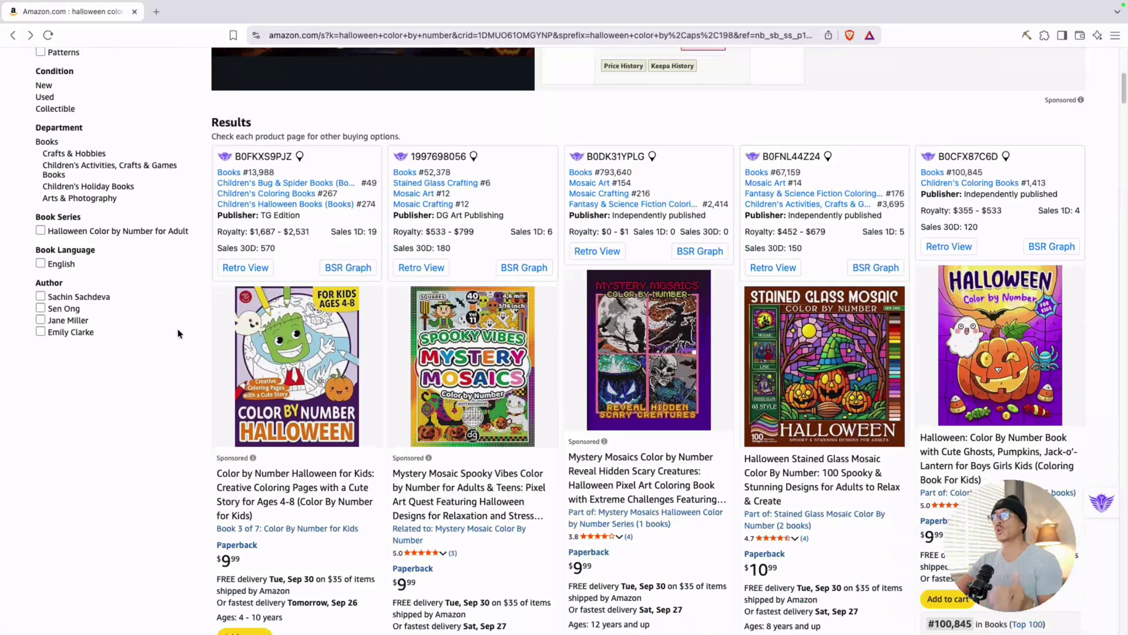
{"action": "scroll", "coordinate": [177, 333], "scroll_direction": "down", "scroll_amount": 3}
{"action": "scroll", "coordinate": [177, 333], "scroll_direction": "down", "scroll_amount": 4}
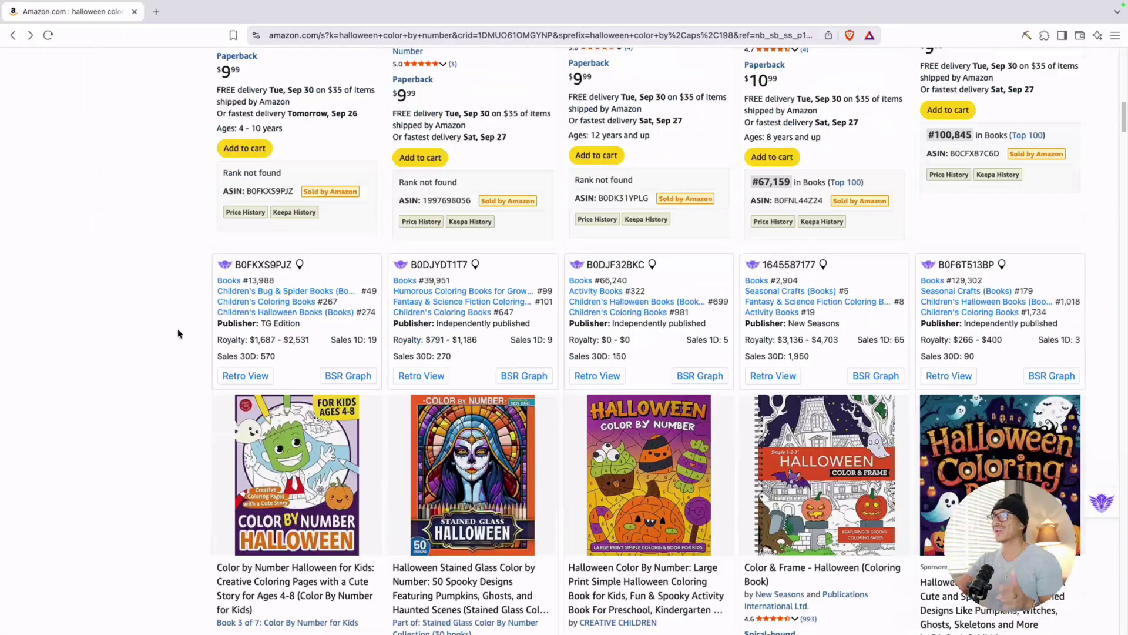
{"action": "scroll", "coordinate": [177, 330], "scroll_direction": "down", "scroll_amount": 1}
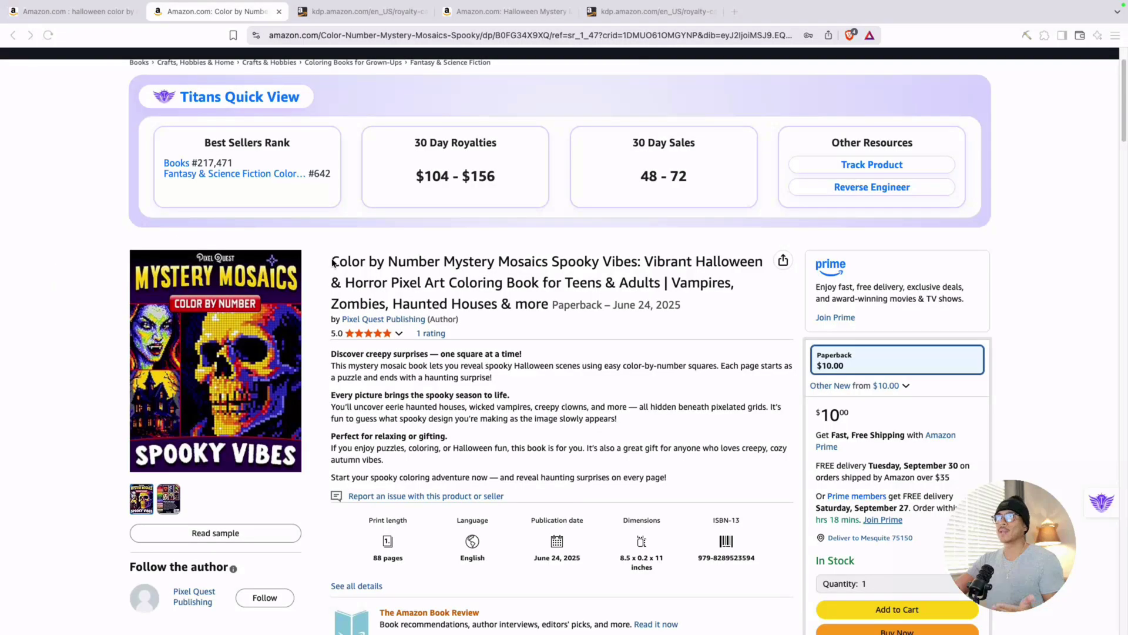
{"action": "left_click_drag", "start_coordinate": [340, 261], "coordinate": [616, 262]}
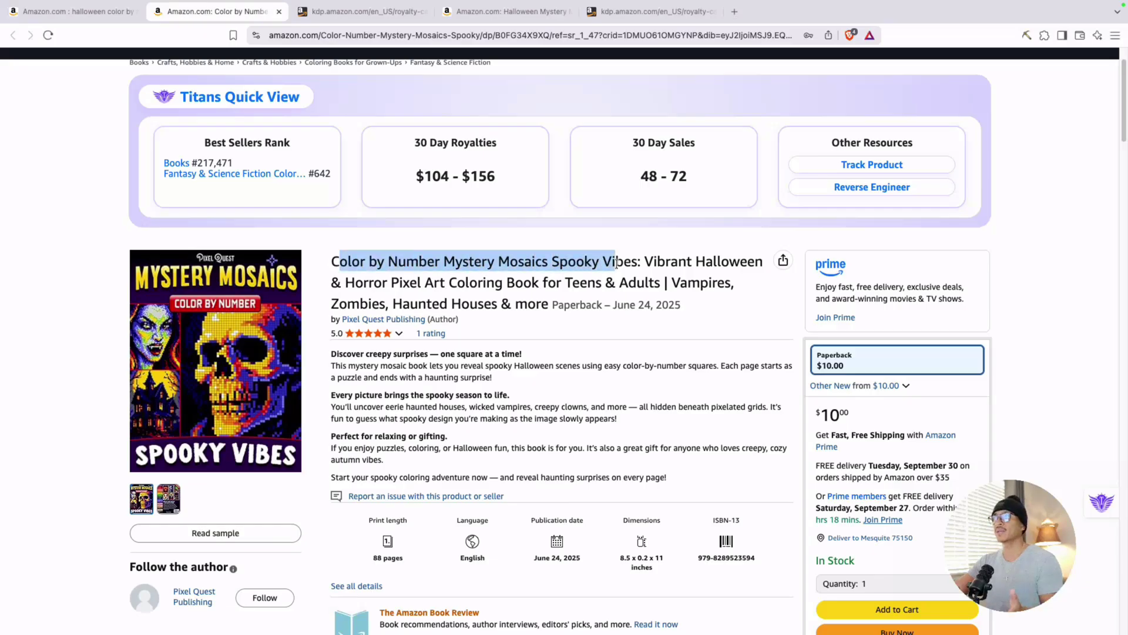
{"action": "left_click", "coordinate": [613, 262]}
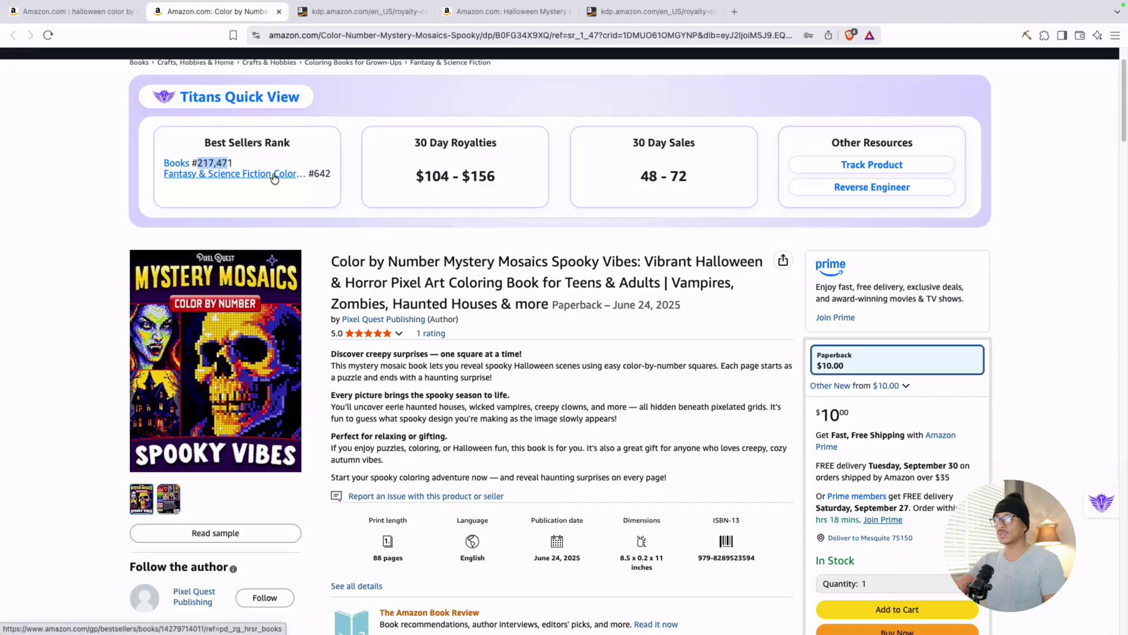
{"action": "left_click", "coordinate": [618, 165]}
{"action": "left_click_drag", "start_coordinate": [632, 143], "coordinate": [694, 178]}
{"action": "left_click", "coordinate": [640, 180]}
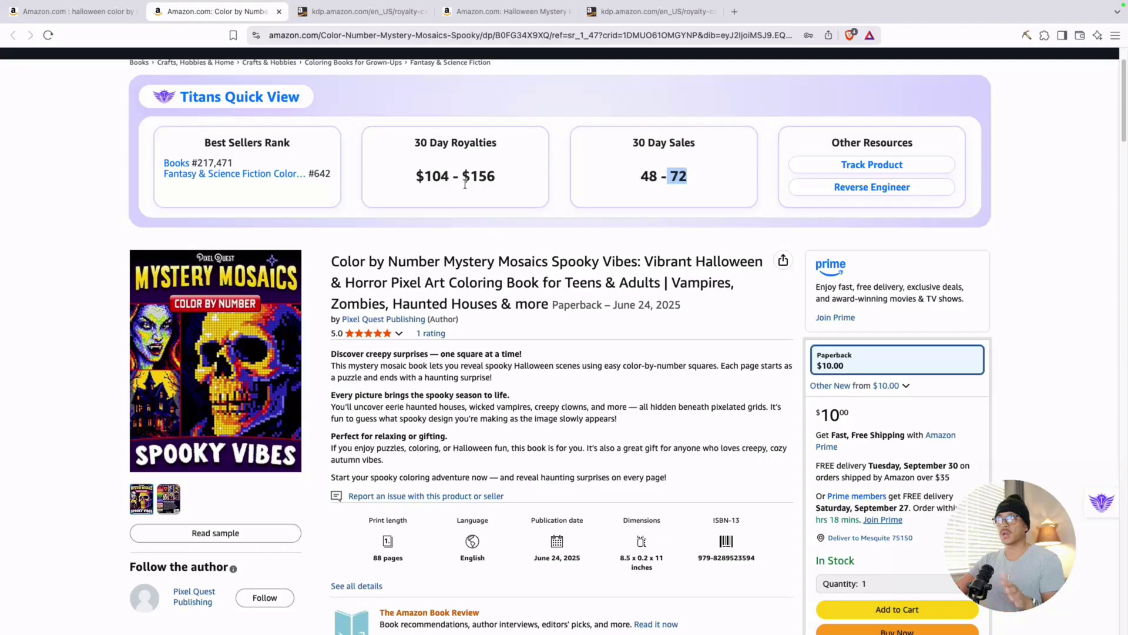
{"action": "left_click_drag", "start_coordinate": [417, 137], "coordinate": [510, 183]}
{"action": "left_click", "coordinate": [496, 186]}
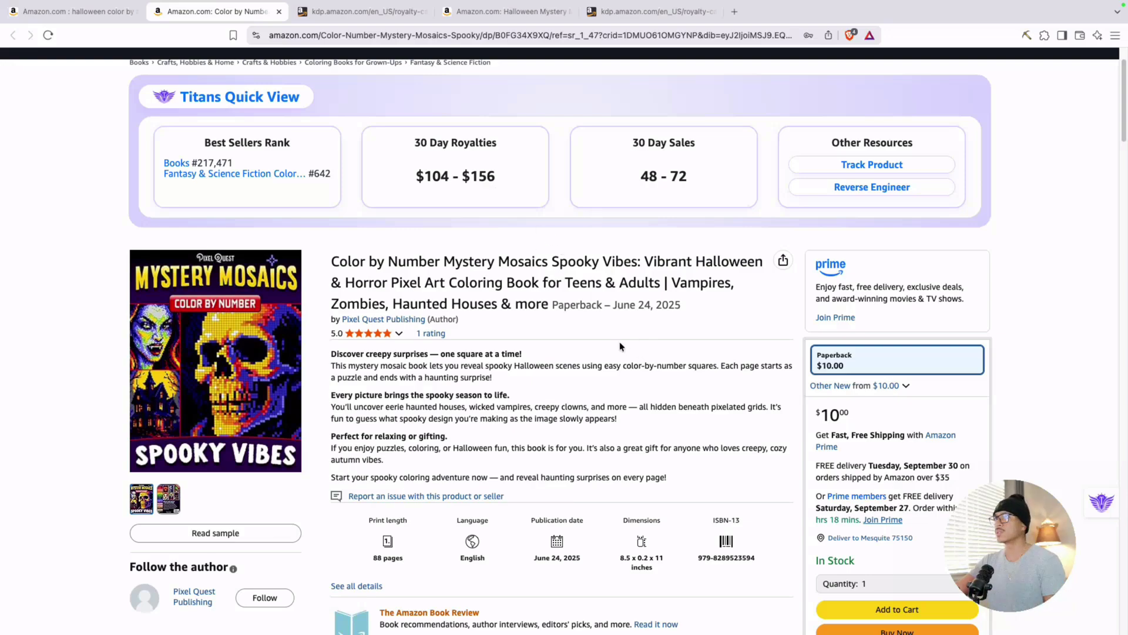
{"action": "scroll", "coordinate": [611, 338], "scroll_direction": "down", "scroll_amount": 3}
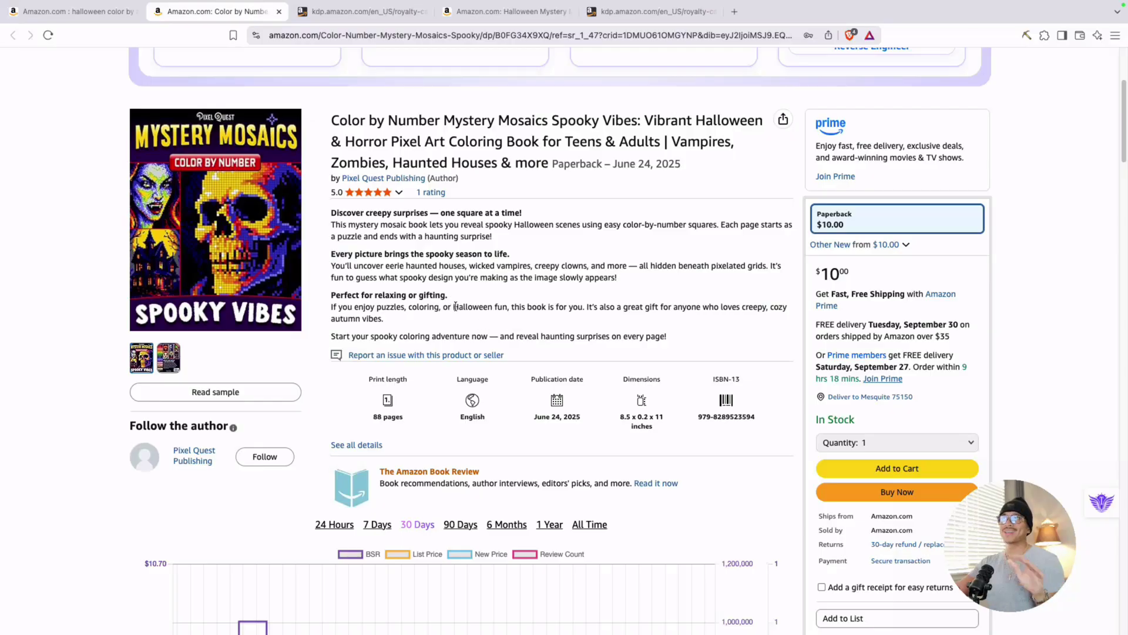
{"action": "left_click_drag", "start_coordinate": [825, 274], "coordinate": [842, 271]}
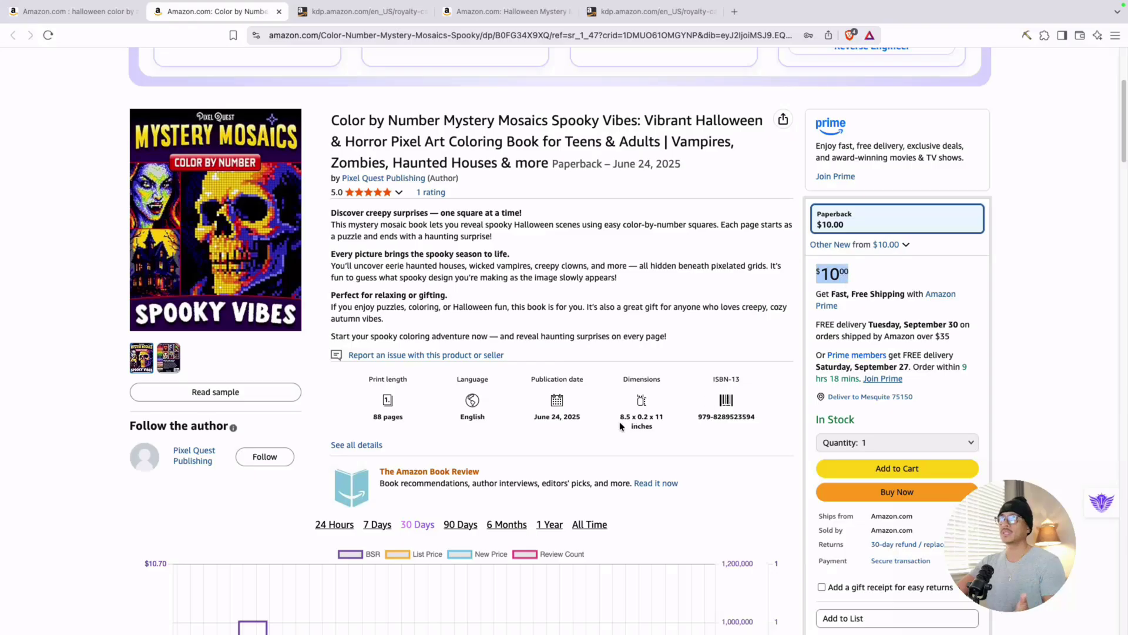
{"action": "left_click_drag", "start_coordinate": [619, 415], "coordinate": [658, 430]}
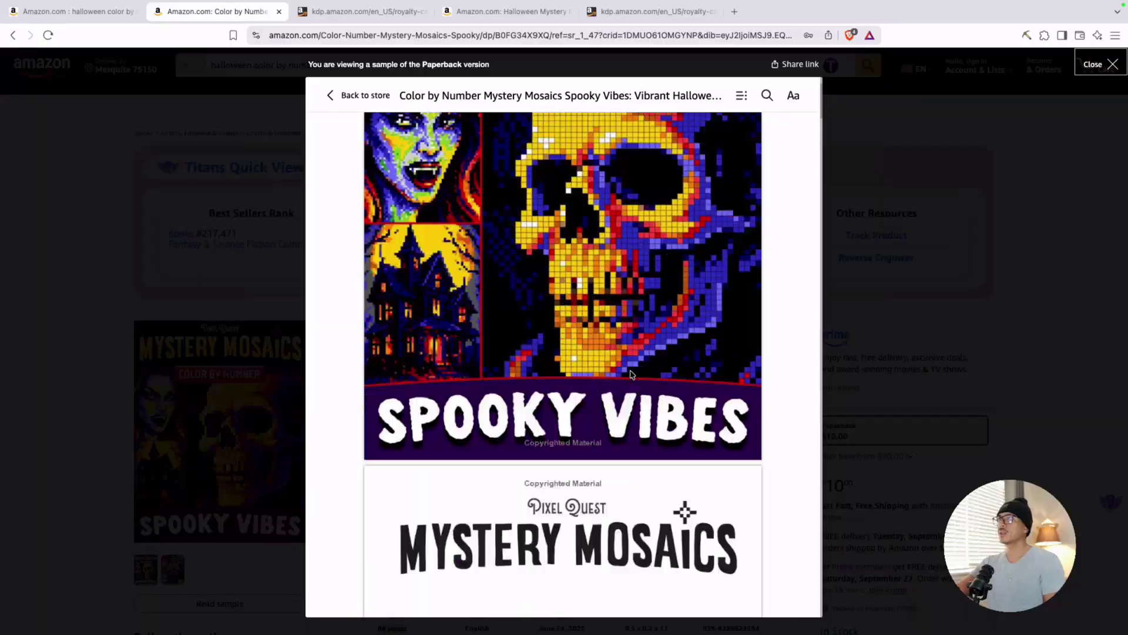
Scroll the Spooky Vibes product page to its enlarged back cover with palette and sample mosaics
{"action": "scroll", "coordinate": [629, 371], "scroll_direction": "down", "scroll_amount": 10}
{"action": "scroll", "coordinate": [629, 376], "scroll_direction": "down", "scroll_amount": 15}
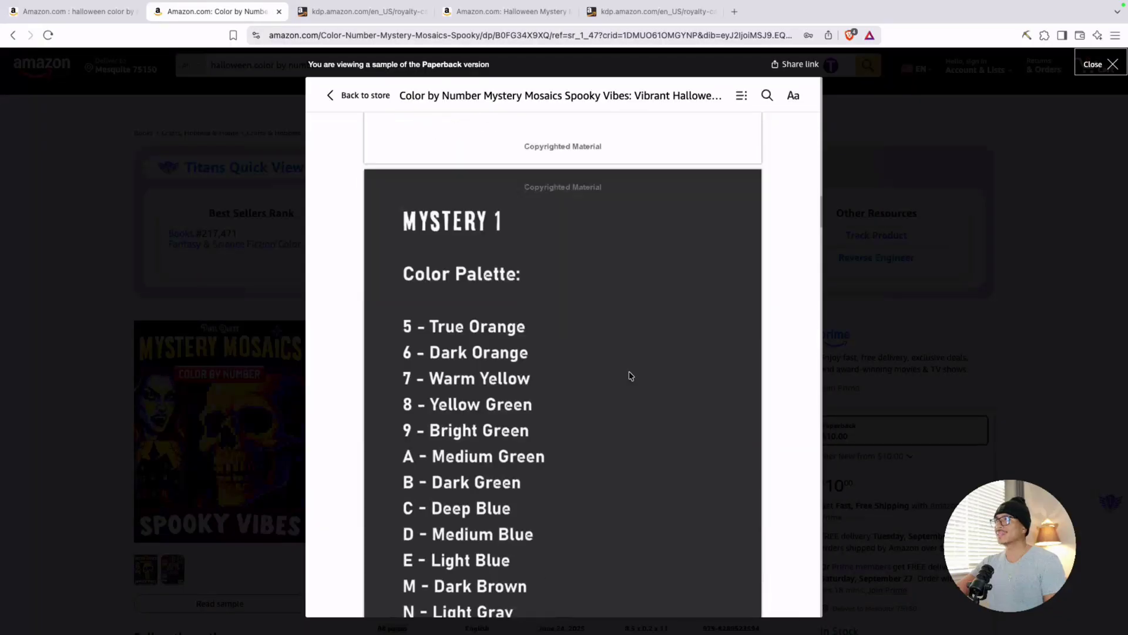
{"action": "scroll", "coordinate": [629, 376], "scroll_direction": "up", "scroll_amount": 2}
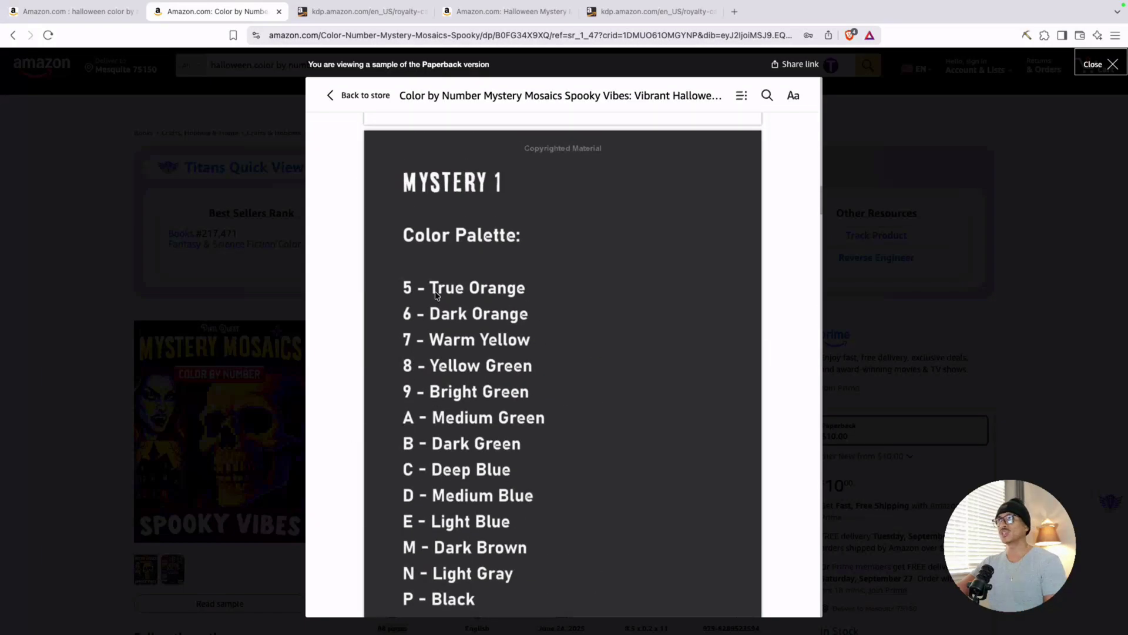
{"action": "scroll", "coordinate": [431, 218], "scroll_direction": "down", "scroll_amount": 2}
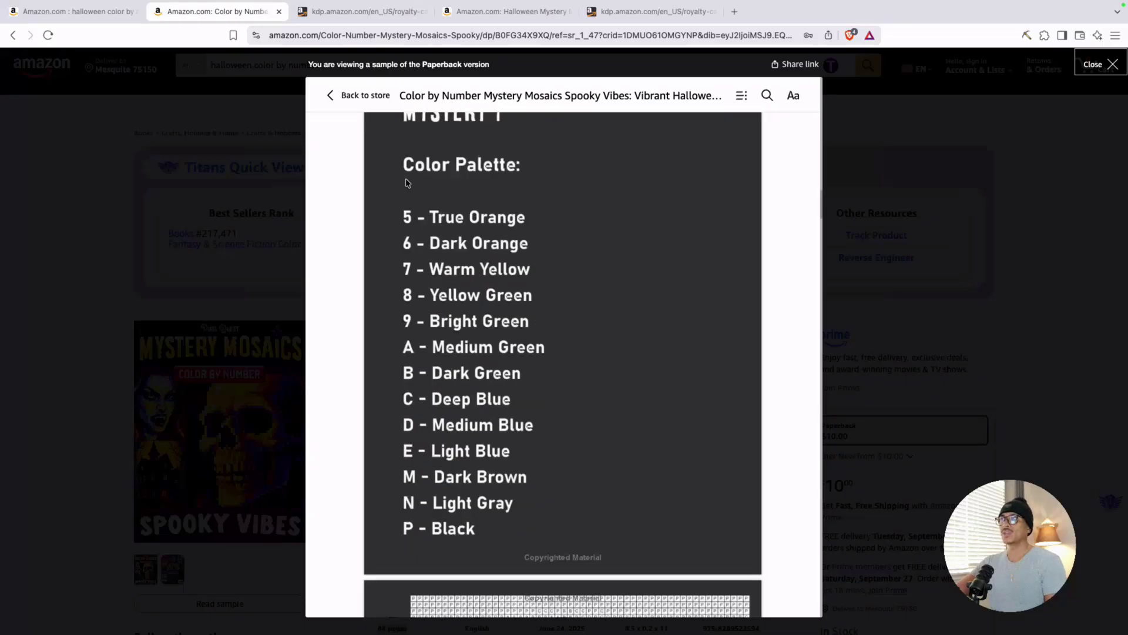
{"action": "scroll", "coordinate": [416, 439], "scroll_direction": "down", "scroll_amount": 7}
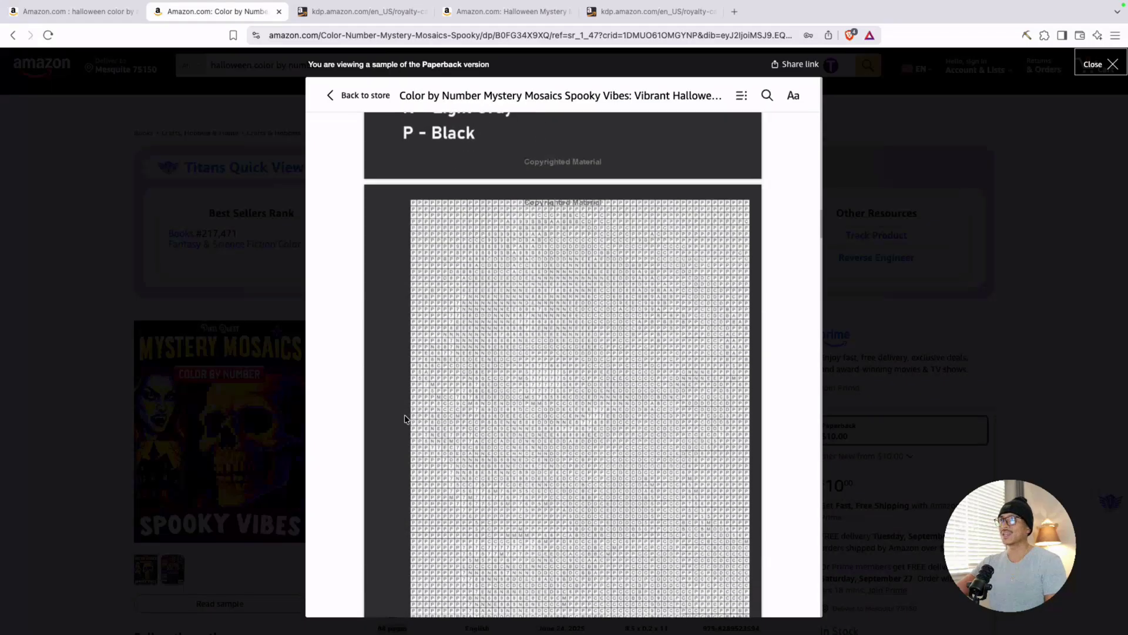
{"action": "scroll", "coordinate": [544, 388], "scroll_direction": "down", "scroll_amount": 2}
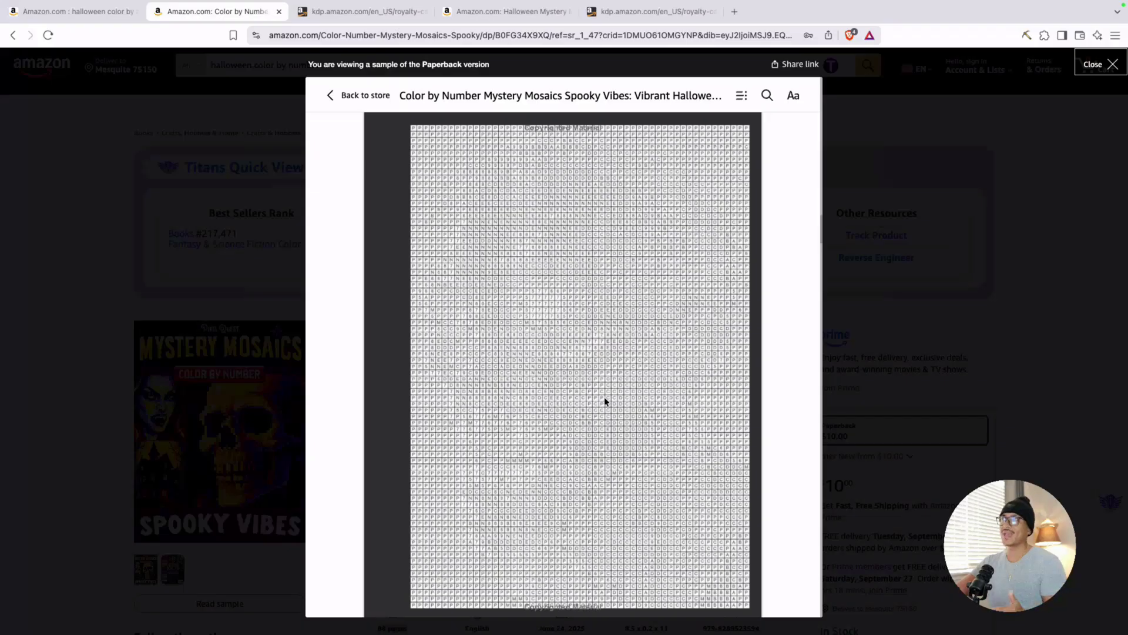
{"action": "scroll", "coordinate": [604, 399], "scroll_direction": "down", "scroll_amount": 10}
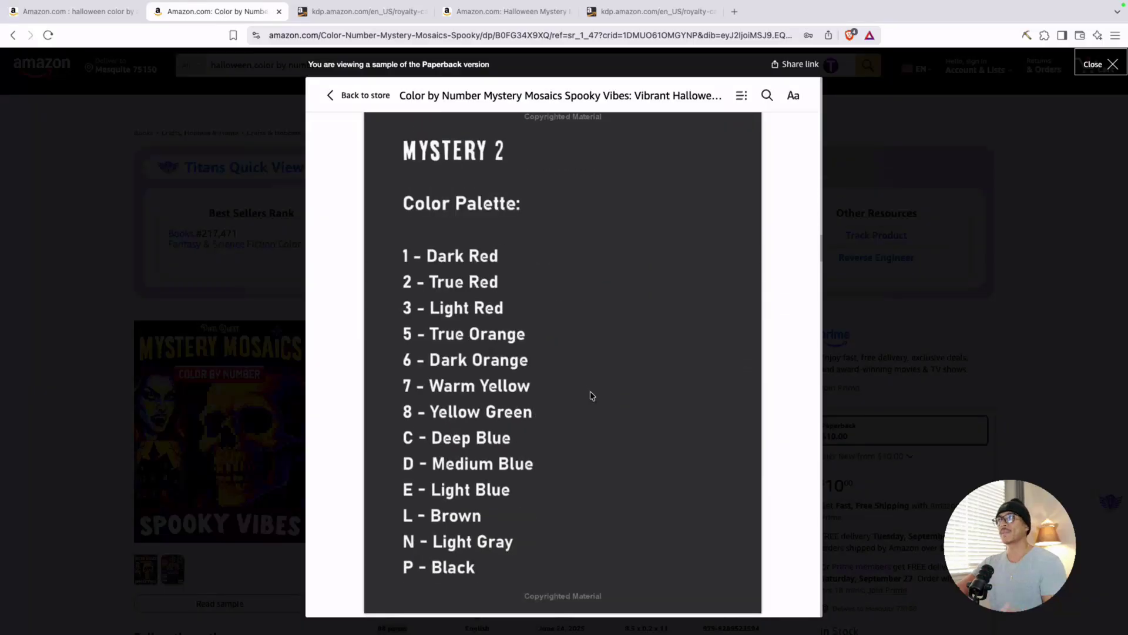
{"action": "scroll", "coordinate": [587, 390], "scroll_direction": "down", "scroll_amount": 8}
{"action": "scroll", "coordinate": [586, 387], "scroll_direction": "down", "scroll_amount": 6}
{"action": "scroll", "coordinate": [587, 387], "scroll_direction": "up", "scroll_amount": 6}
{"action": "scroll", "coordinate": [586, 387], "scroll_direction": "down", "scroll_amount": 10}
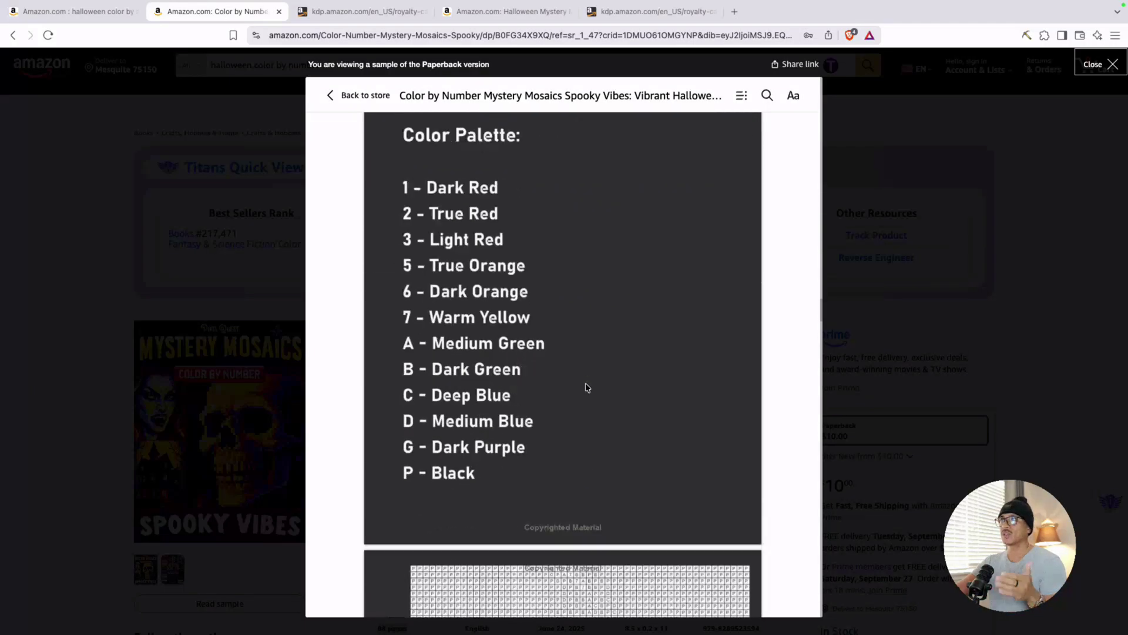
{"action": "scroll", "coordinate": [586, 387], "scroll_direction": "down", "scroll_amount": 3}
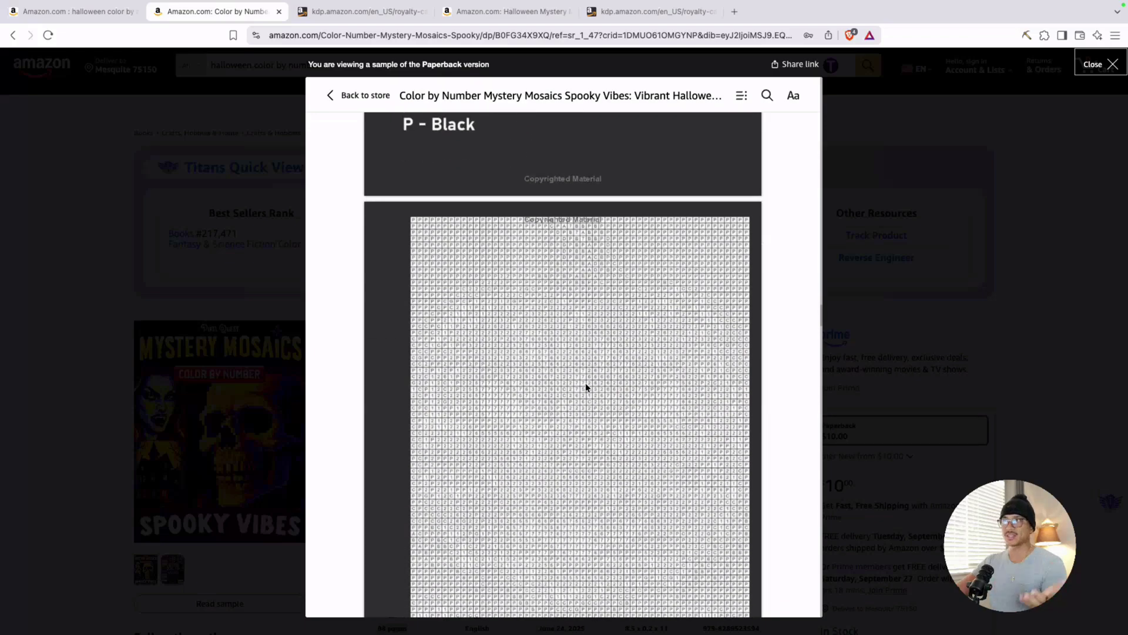
{"action": "scroll", "coordinate": [586, 387], "scroll_direction": "down", "scroll_amount": 6}
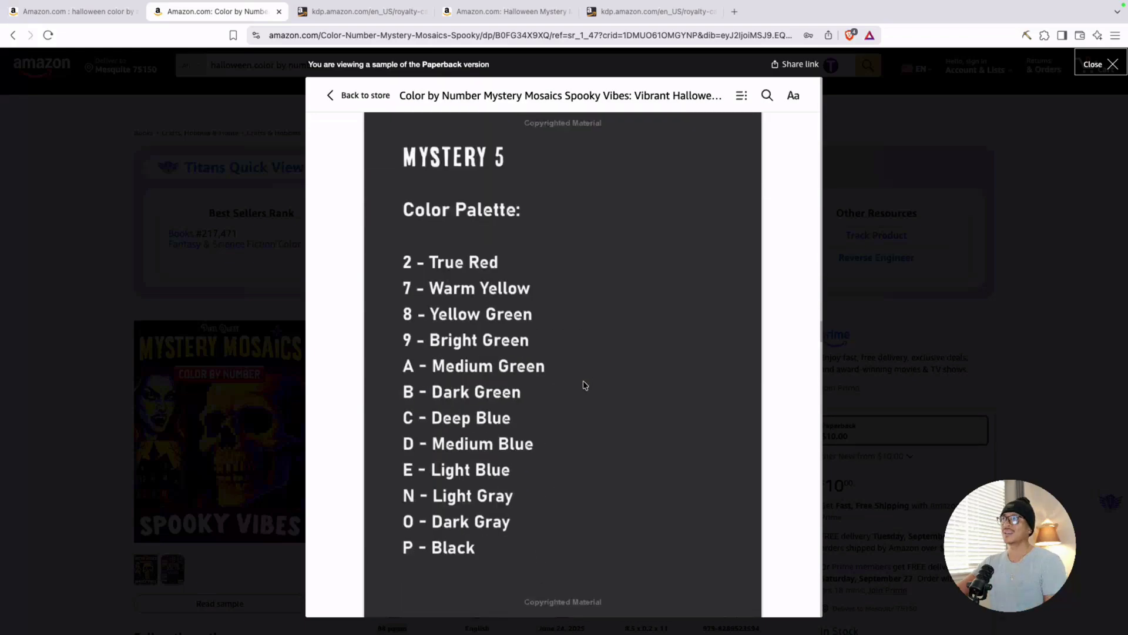
{"action": "scroll", "coordinate": [586, 385], "scroll_direction": "down", "scroll_amount": 5}
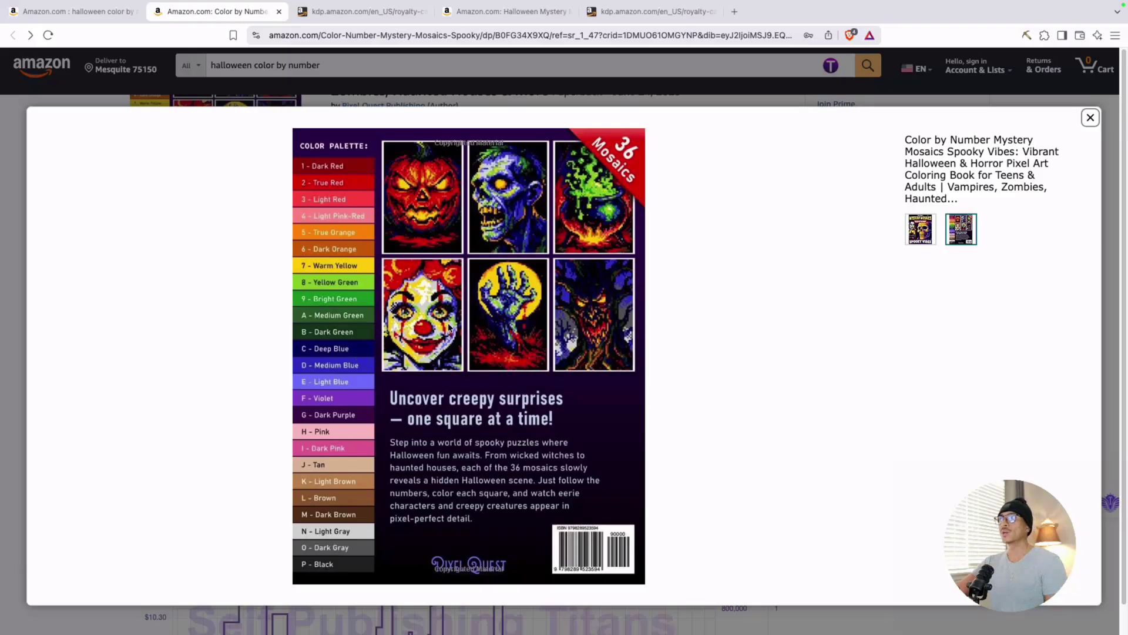
Close the enlarged back-cover image, scroll down the page, and close the Spooky Vibes tab
{"action": "left_click", "coordinate": [52, 414]}
{"action": "scroll", "coordinate": [52, 415], "scroll_direction": "down", "scroll_amount": 5}
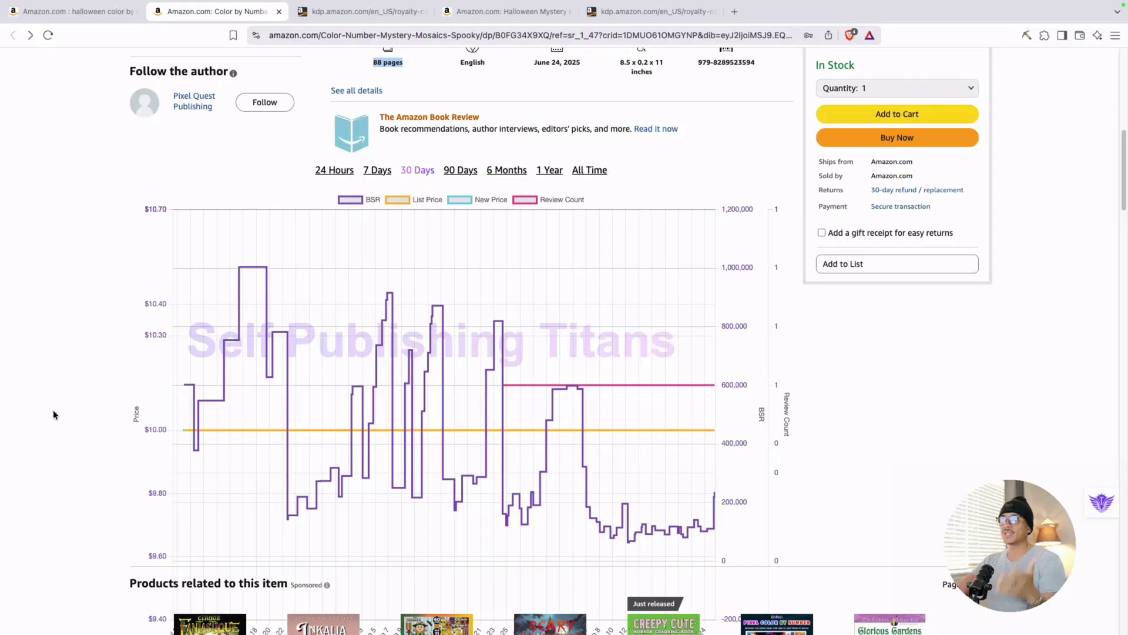
{"action": "scroll", "coordinate": [60, 407], "scroll_direction": "down", "scroll_amount": 2}
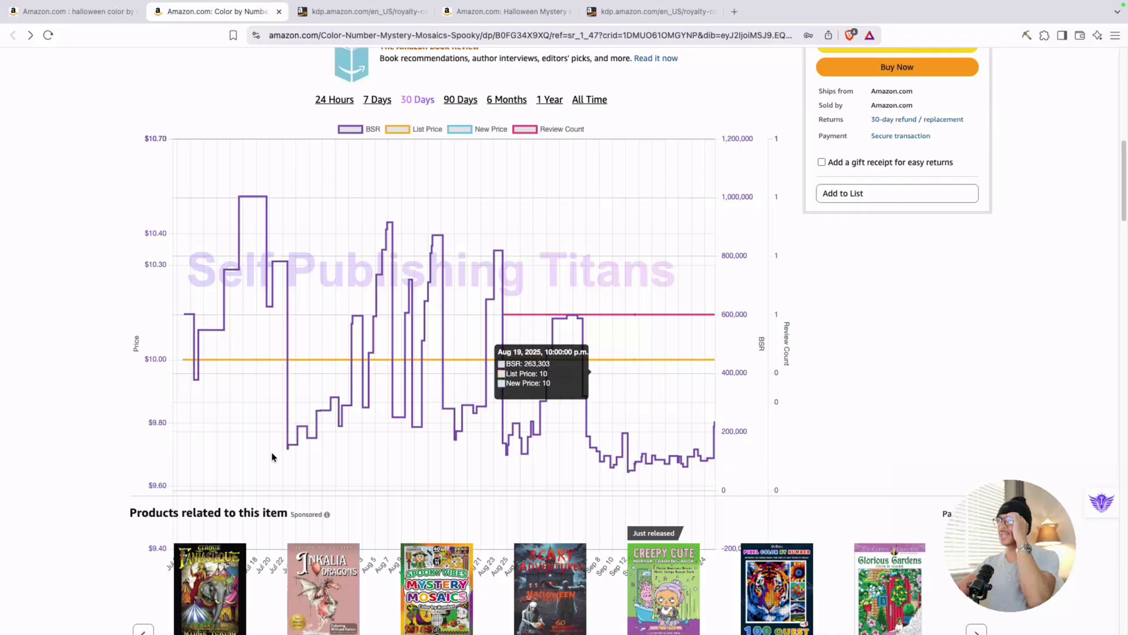
{"action": "key", "text": "super+w"}
{"action": "key", "text": "super+w"}
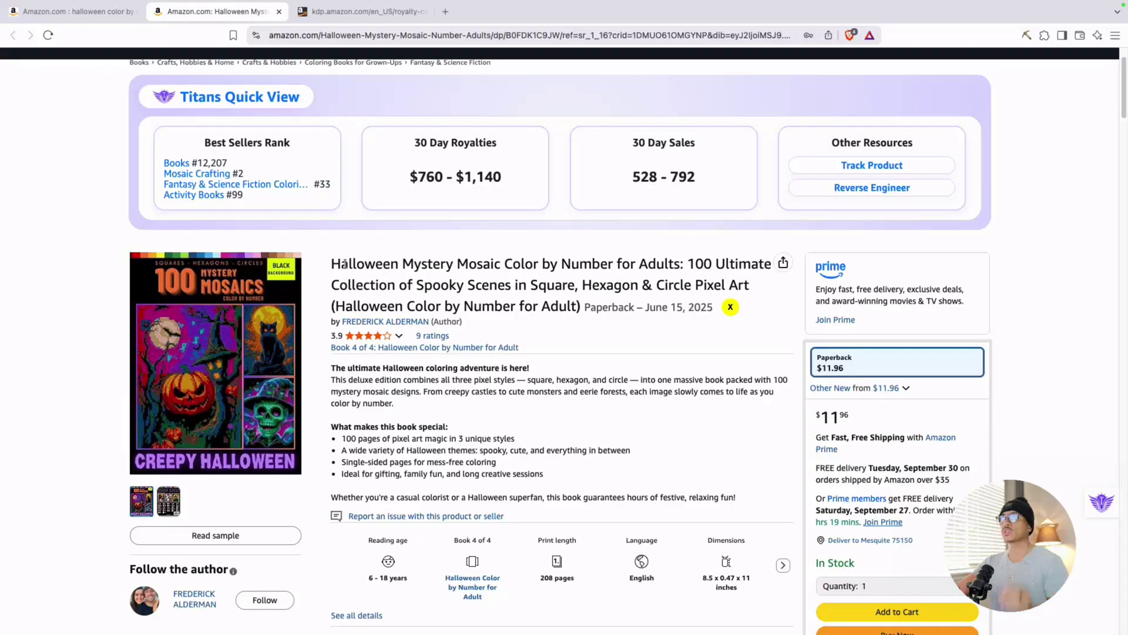
Highlight the book's title, its #12,207 Books and #2 Mosaic Crafting ranks, and 30-day sales
{"action": "left_click_drag", "start_coordinate": [349, 265], "coordinate": [652, 265]}
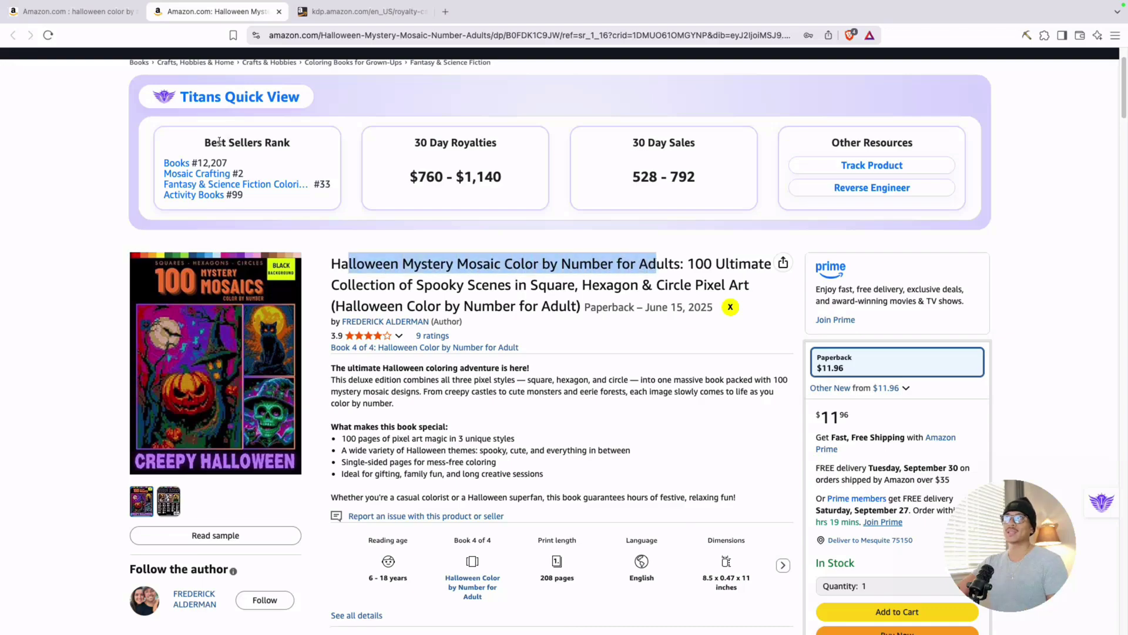
{"action": "left_click_drag", "start_coordinate": [219, 142], "coordinate": [293, 147]}
{"action": "left_click_drag", "start_coordinate": [194, 163], "coordinate": [200, 162]}
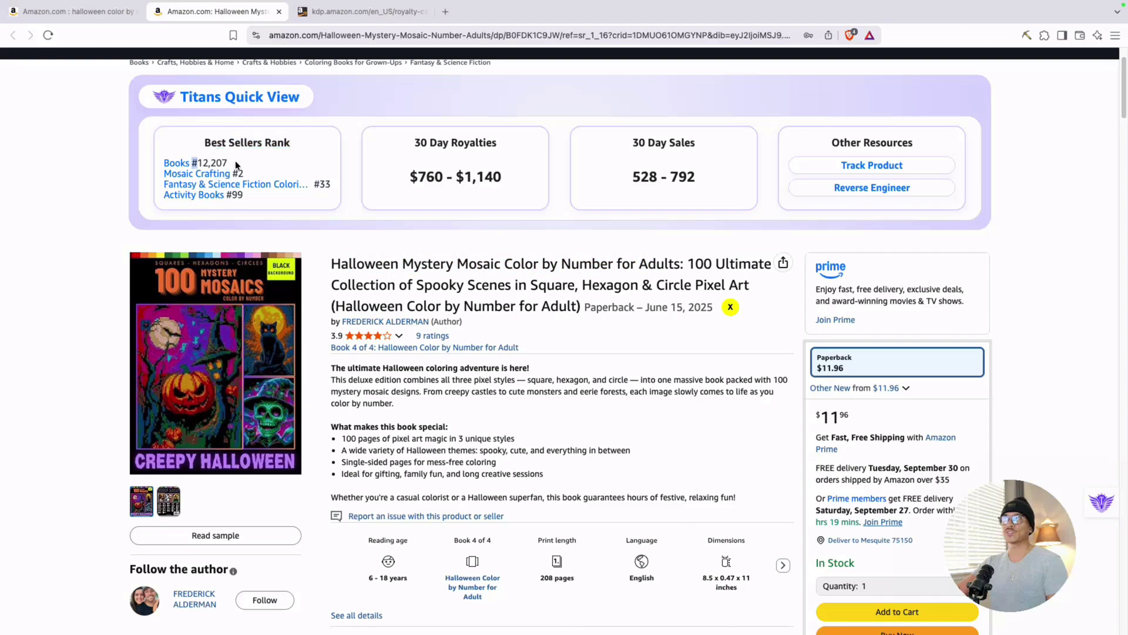
{"action": "left_click", "coordinate": [237, 173]}
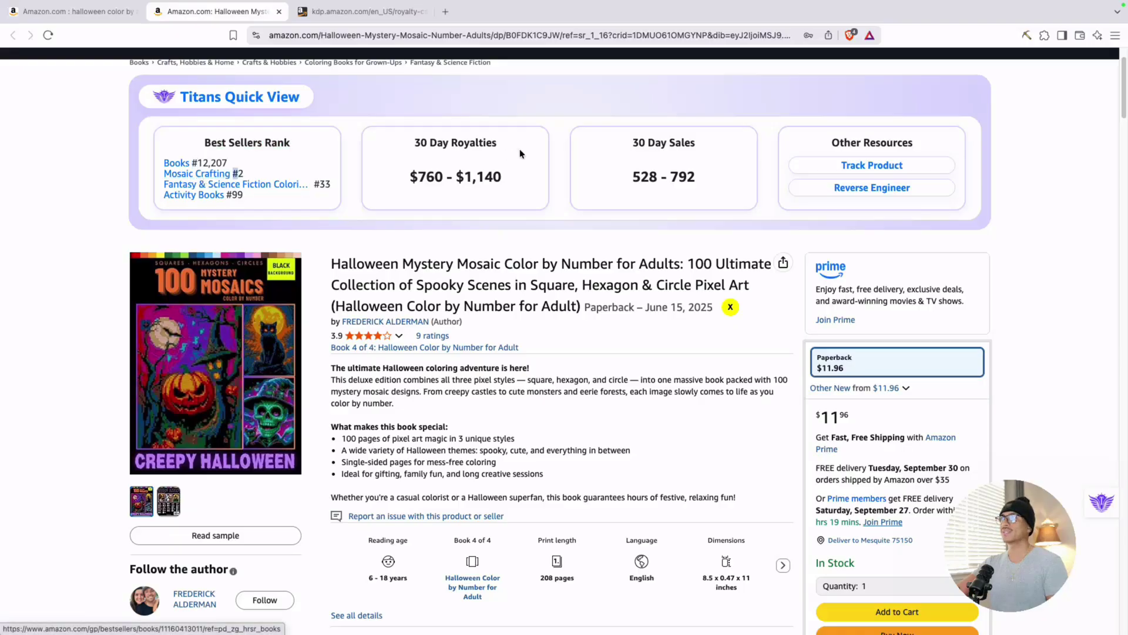
{"action": "left_click_drag", "start_coordinate": [632, 144], "coordinate": [714, 145]}
{"action": "left_click_drag", "start_coordinate": [633, 176], "coordinate": [701, 179]}
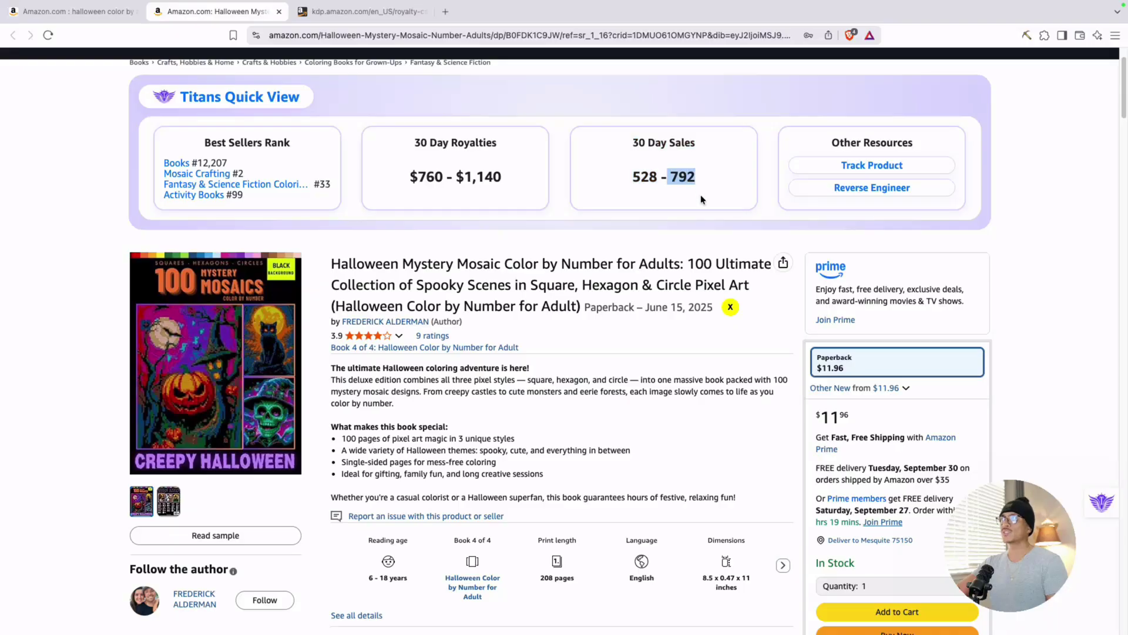
{"action": "left_click", "coordinate": [644, 405]}
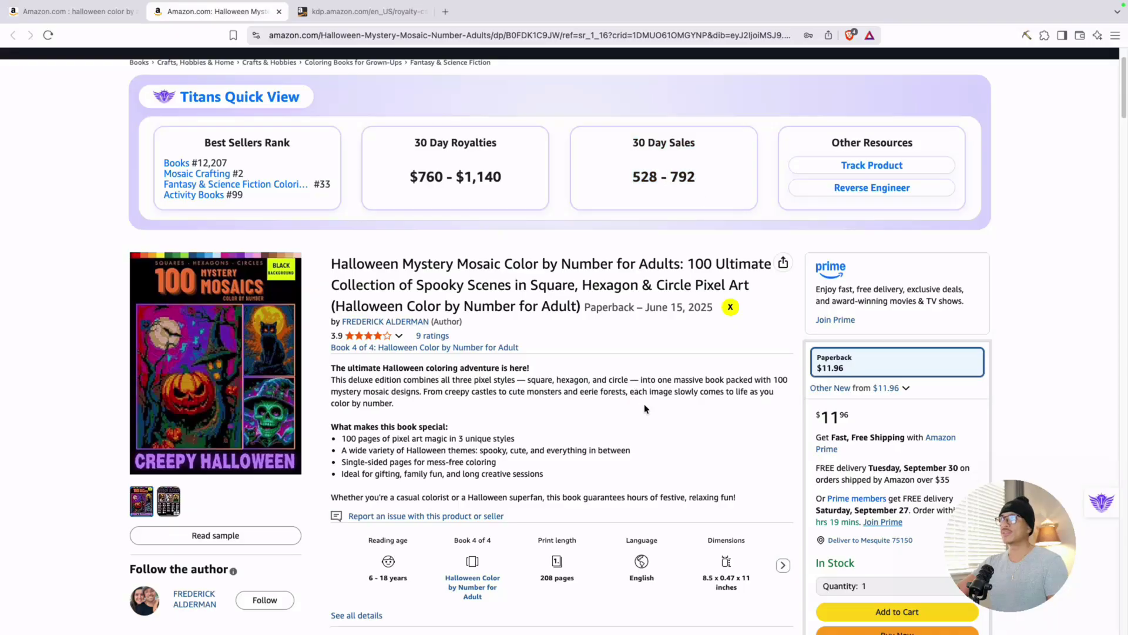
Highlight the 208-page print length and the 100 pages of pixel art line
{"action": "scroll", "coordinate": [644, 406], "scroll_direction": "down", "scroll_amount": 2}
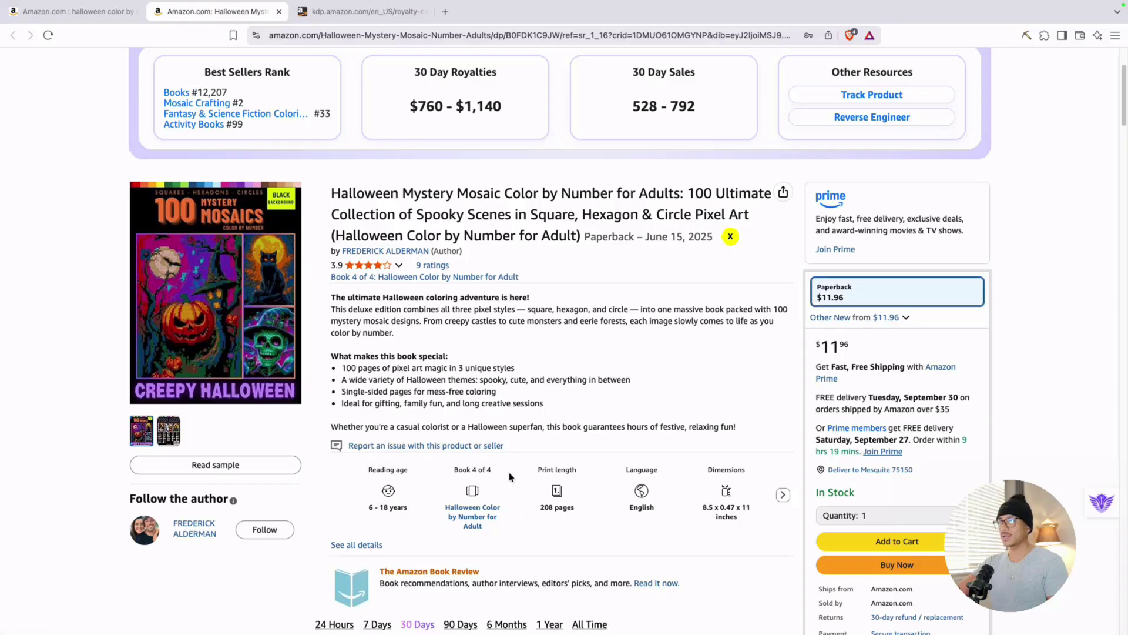
{"action": "left_click_drag", "start_coordinate": [537, 509], "coordinate": [574, 510]}
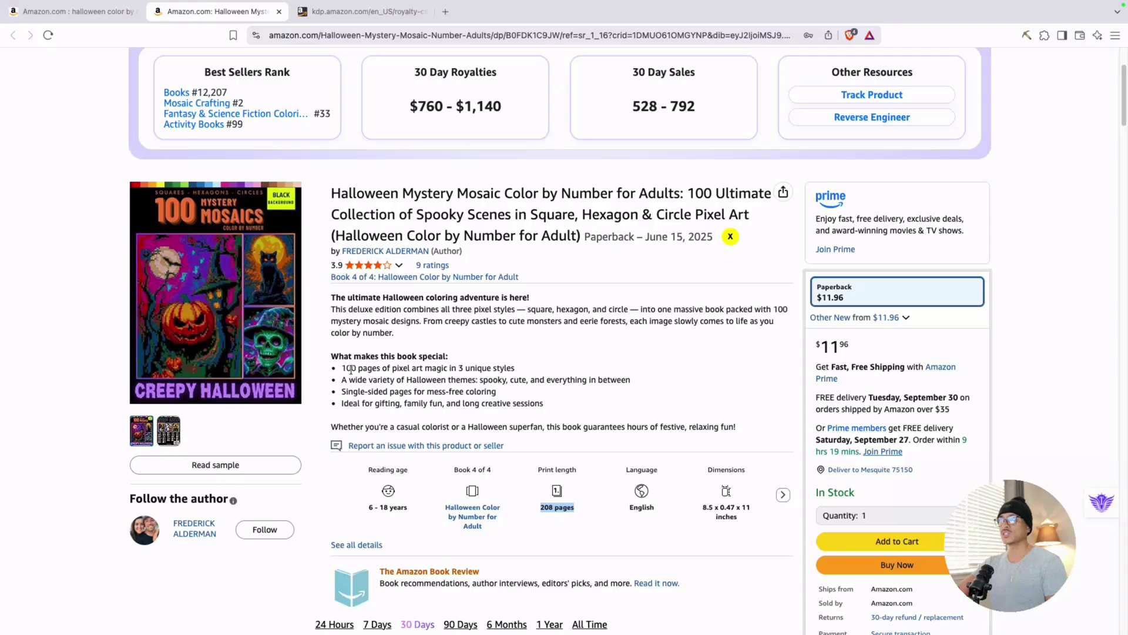
{"action": "left_click_drag", "start_coordinate": [349, 369], "coordinate": [517, 366]}
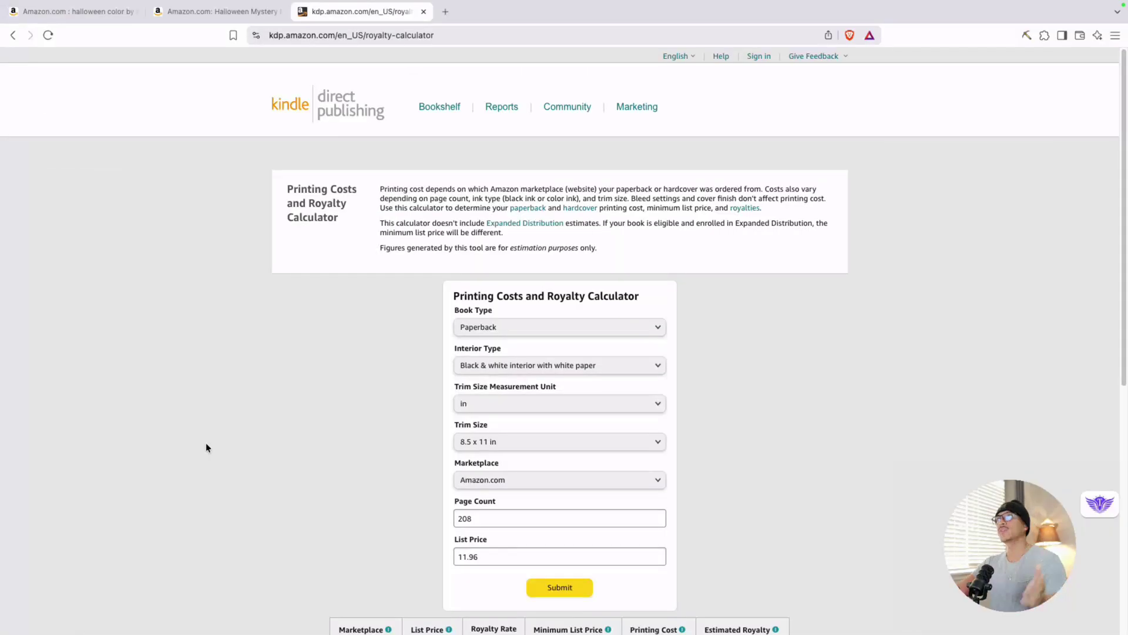
Calculate printing cost and royalties for a 208-page paperback at an 11.96 list price
{"action": "scroll", "coordinate": [724, 337], "scroll_direction": "down", "scroll_amount": 3}
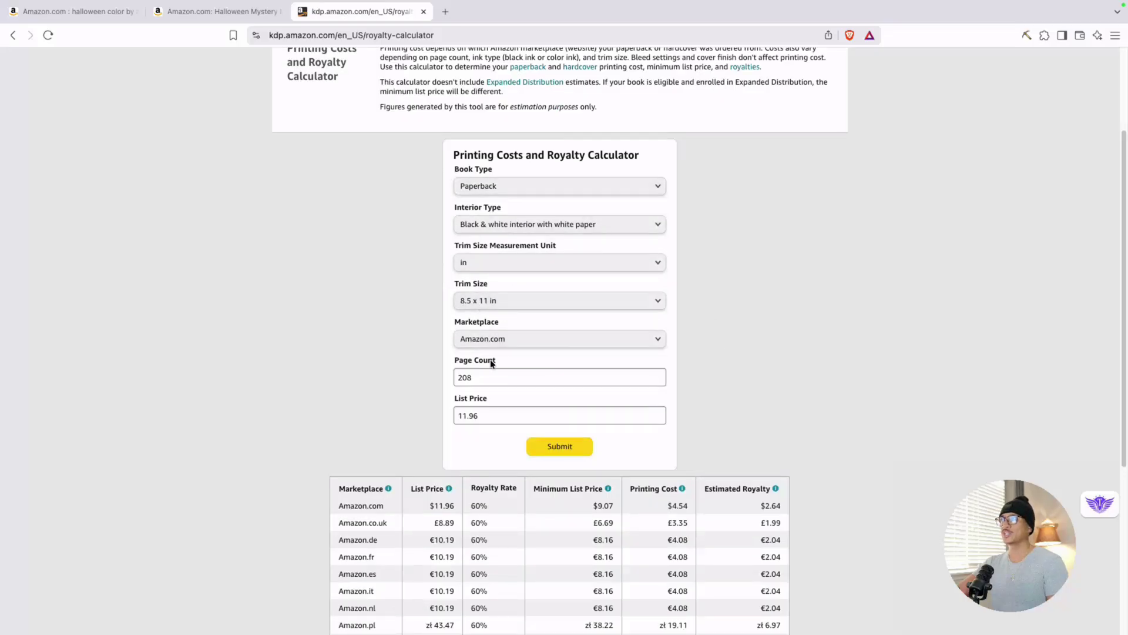
{"action": "left_click", "coordinate": [465, 379]}
{"action": "double_click", "coordinate": [458, 379]}
{"action": "left_click", "coordinate": [488, 416]}
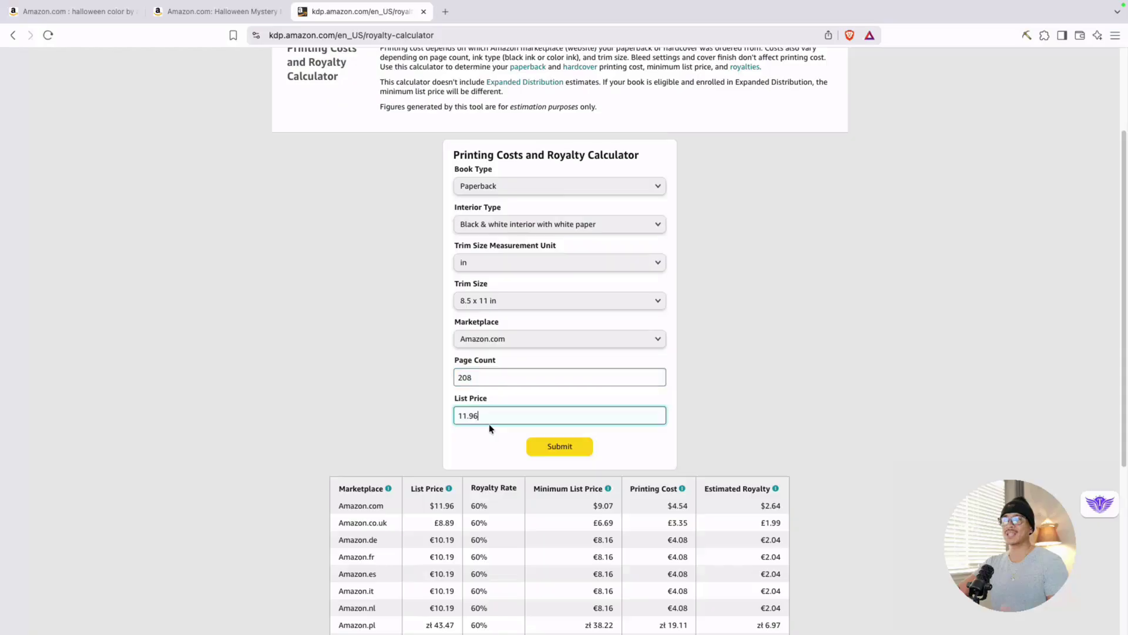
{"action": "left_click", "coordinate": [546, 450]}
Highlight the Amazon.com marketplace row and its $2.64 estimated royalty
{"action": "scroll", "coordinate": [273, 386], "scroll_direction": "down", "scroll_amount": 4}
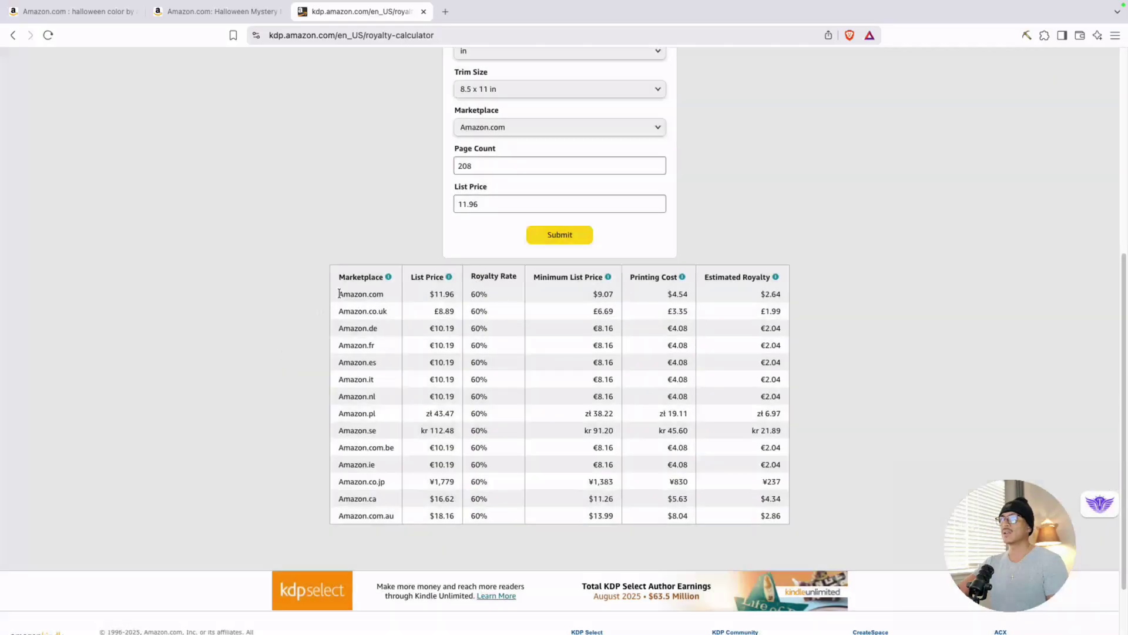
{"action": "left_click_drag", "start_coordinate": [340, 293], "coordinate": [378, 294]}
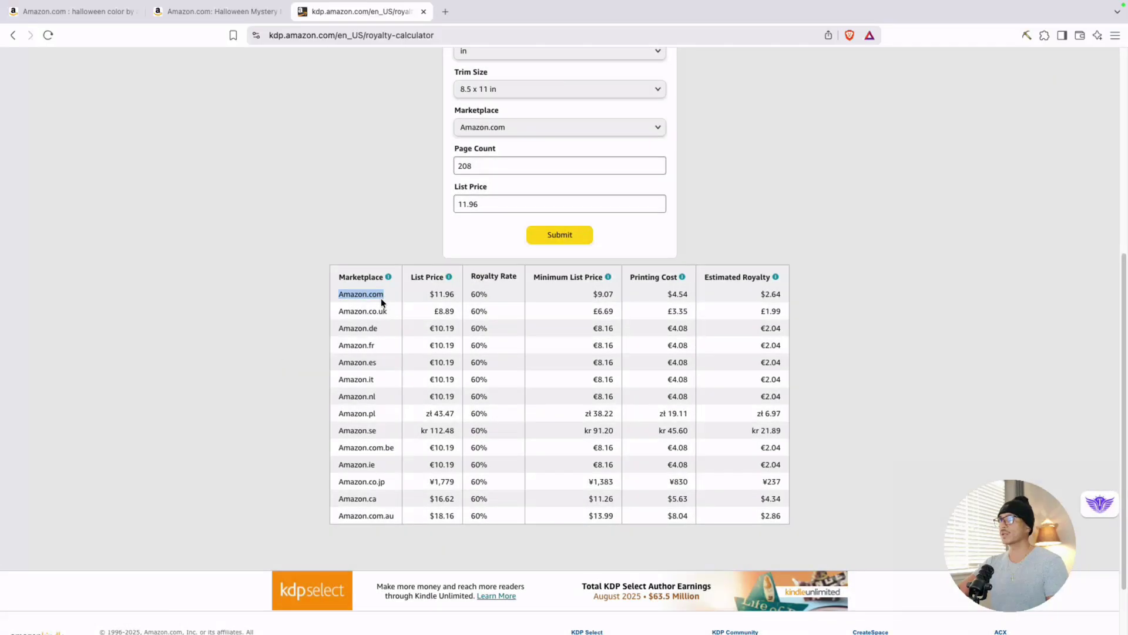
{"action": "left_click_drag", "start_coordinate": [704, 277], "coordinate": [782, 295]}
Bring up Calculator and enter the 2.64 royalty as the number to multiply
{"action": "key", "text": "super+space"}
{"action": "left_click", "coordinate": [860, 336]}
{"action": "left_click", "coordinate": [897, 359]}
{"action": "left_click", "coordinate": [894, 298]}
{"action": "left_click", "coordinate": [831, 306]}
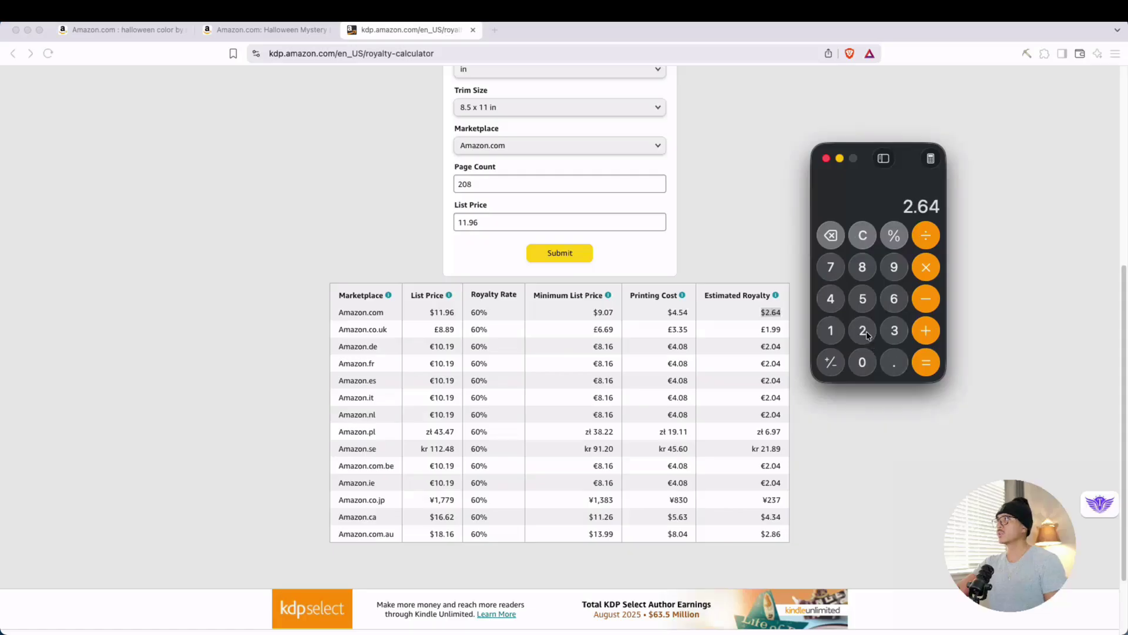
{"action": "left_click", "coordinate": [920, 267]}
Multiply by 792 monthly sales to get 2,090.88 and move the Calculator clear of the title
{"action": "left_click", "coordinate": [268, 29]}
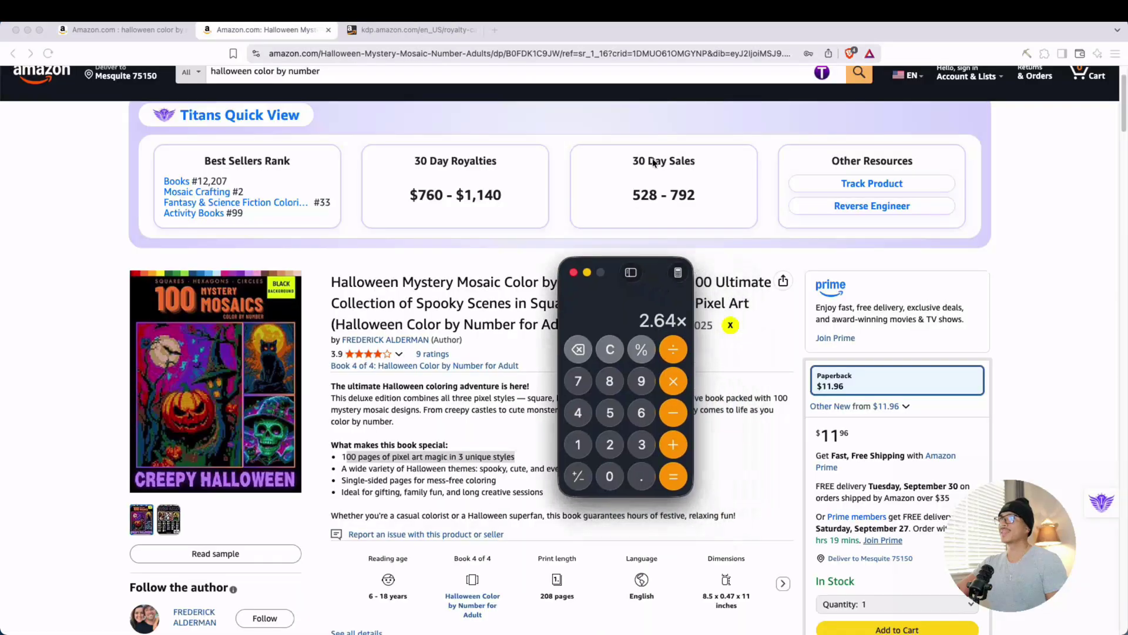
{"action": "left_click", "coordinate": [578, 381]}
{"action": "left_click", "coordinate": [641, 380]}
{"action": "left_click", "coordinate": [609, 445]}
{"action": "left_click_drag", "start_coordinate": [666, 311], "coordinate": [674, 269]}
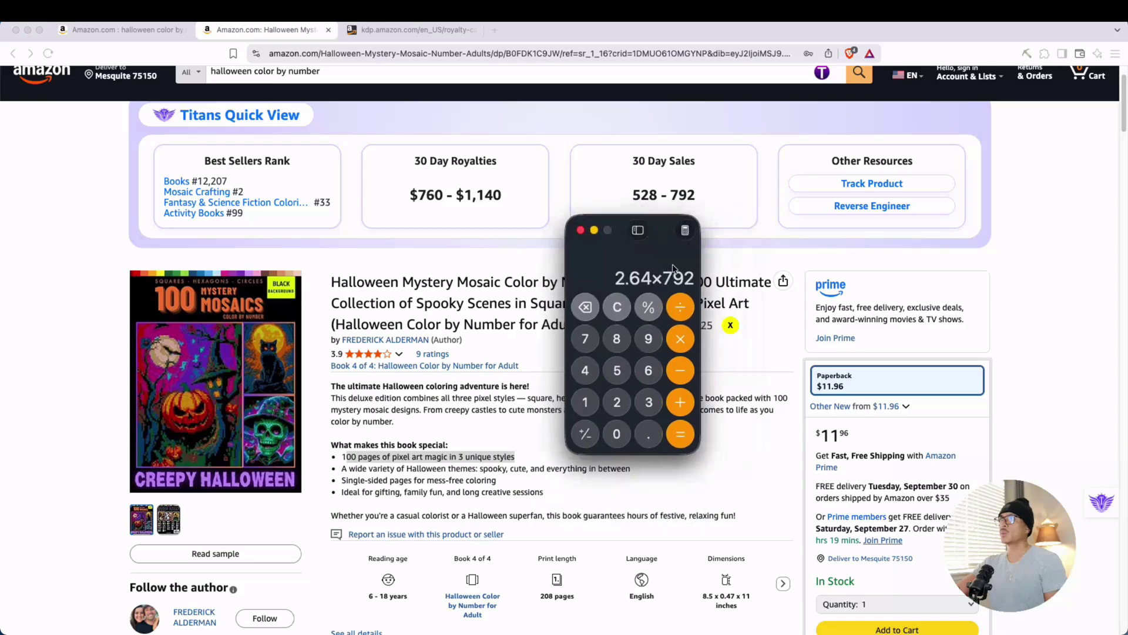
{"action": "left_click", "coordinate": [682, 434]}
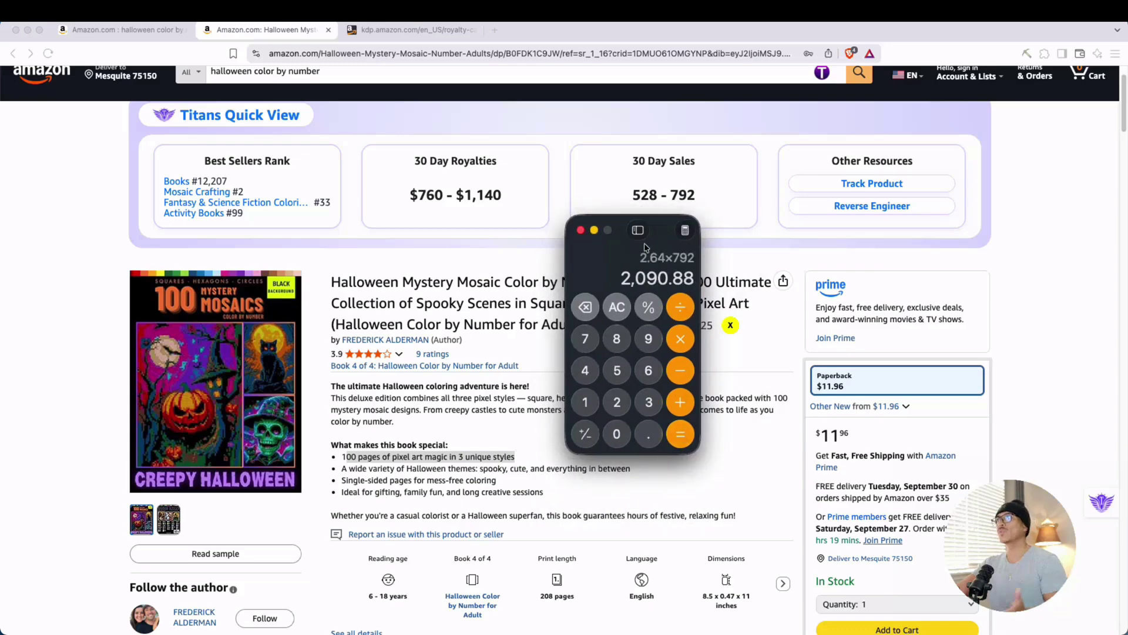
{"action": "left_click_drag", "start_coordinate": [659, 239], "coordinate": [686, 240]}
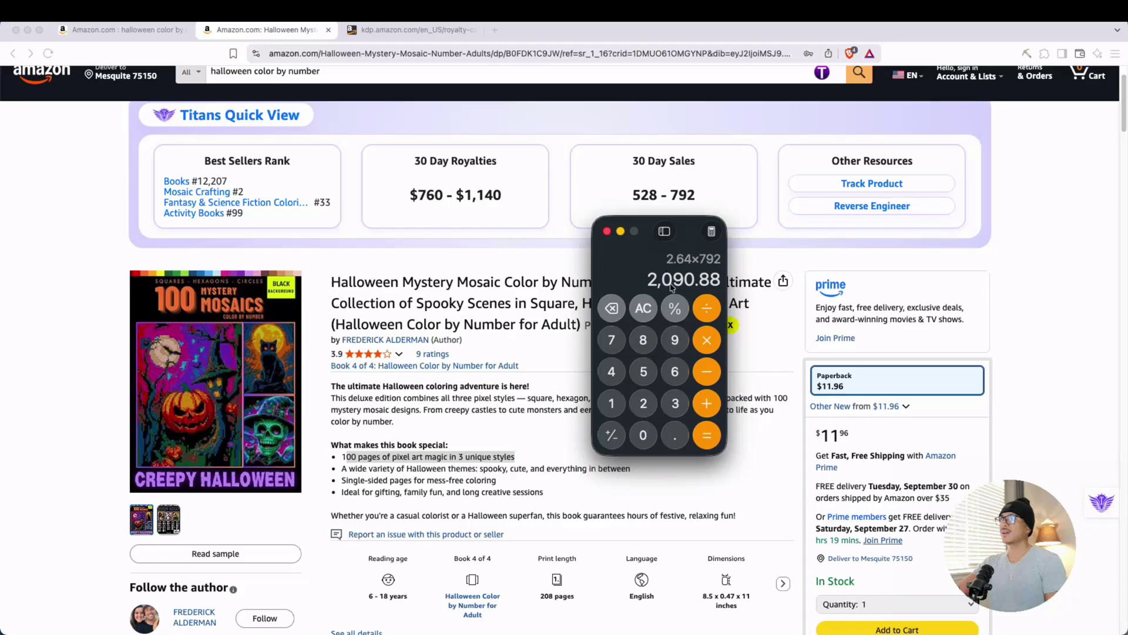
{"action": "left_click_drag", "start_coordinate": [698, 238], "coordinate": [643, 234]}
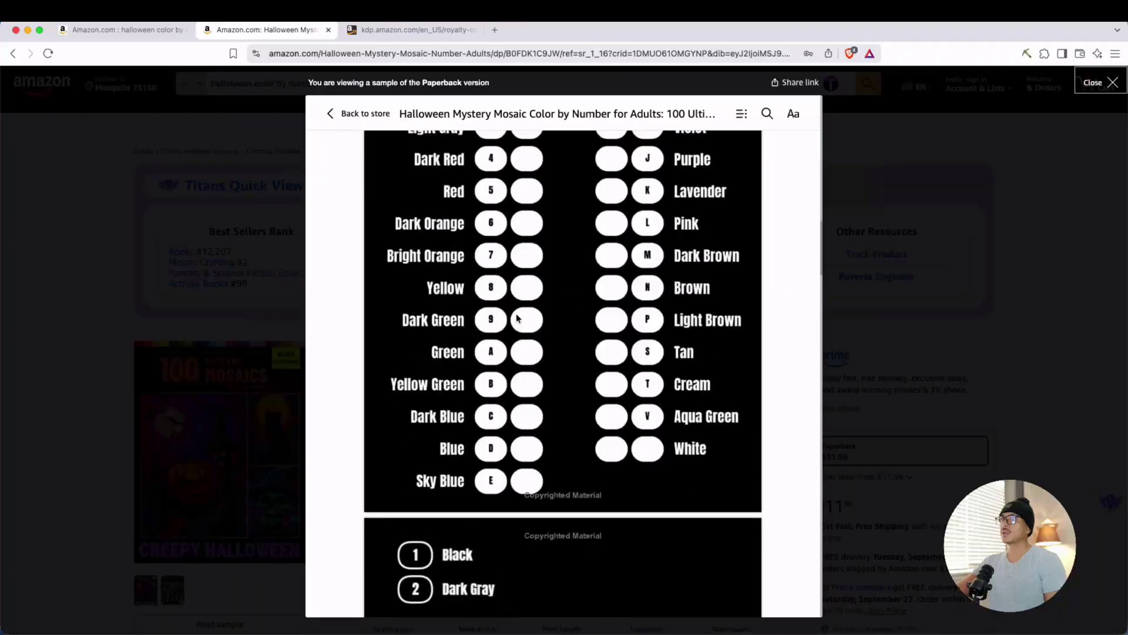
Scroll the sample's palette and mosaic grid pages through to the back cover's colour palette
{"action": "scroll", "coordinate": [512, 318], "scroll_direction": "up", "scroll_amount": 3}
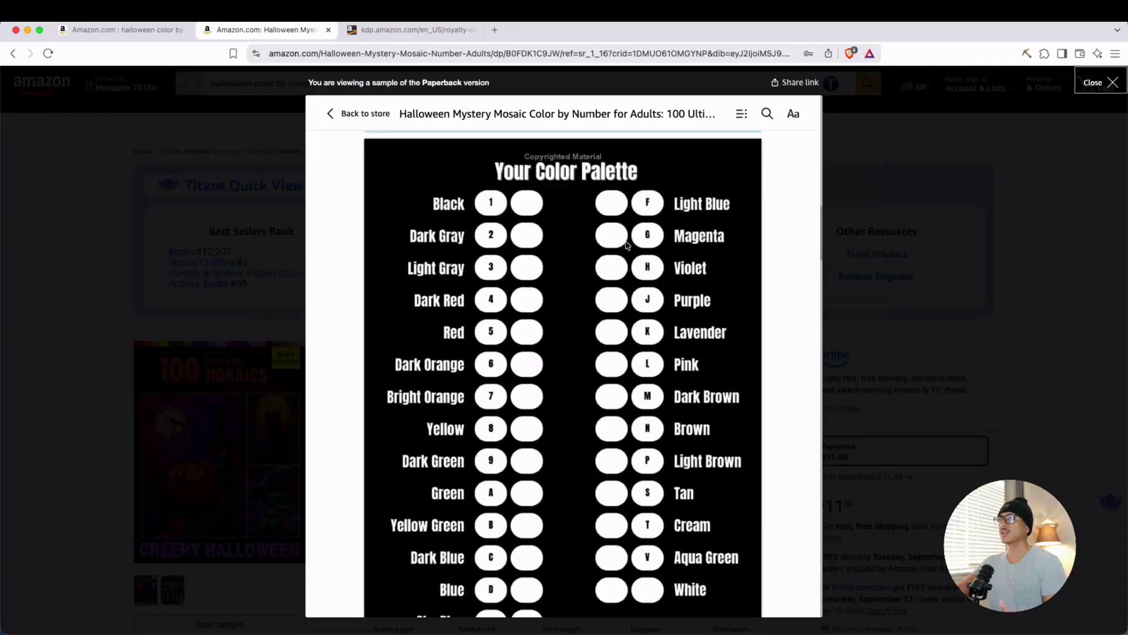
{"action": "scroll", "coordinate": [529, 294], "scroll_direction": "down", "scroll_amount": 4}
{"action": "scroll", "coordinate": [528, 235], "scroll_direction": "down", "scroll_amount": 14}
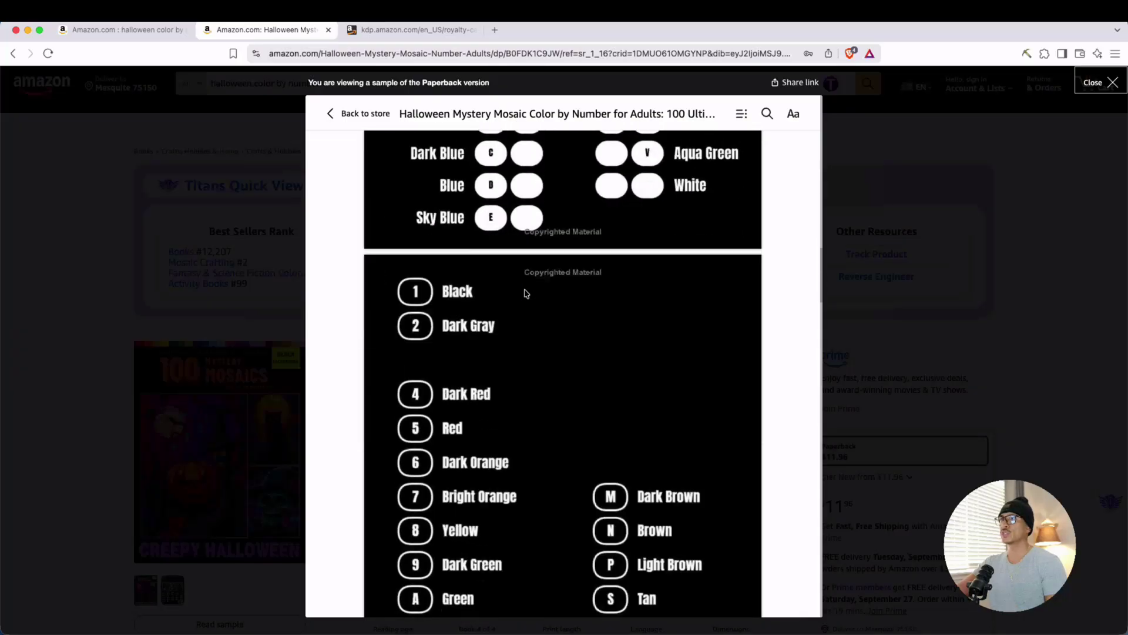
{"action": "scroll", "coordinate": [529, 450], "scroll_direction": "down", "scroll_amount": 15}
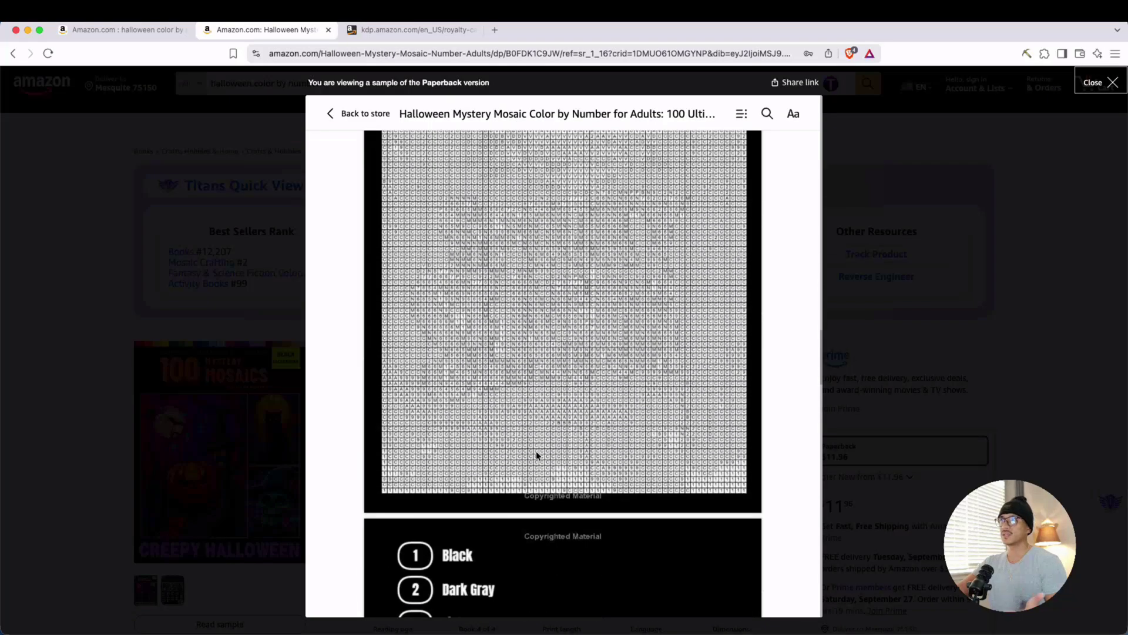
{"action": "scroll", "coordinate": [542, 444], "scroll_direction": "down", "scroll_amount": 15}
{"action": "scroll", "coordinate": [473, 291], "scroll_direction": "up", "scroll_amount": 3}
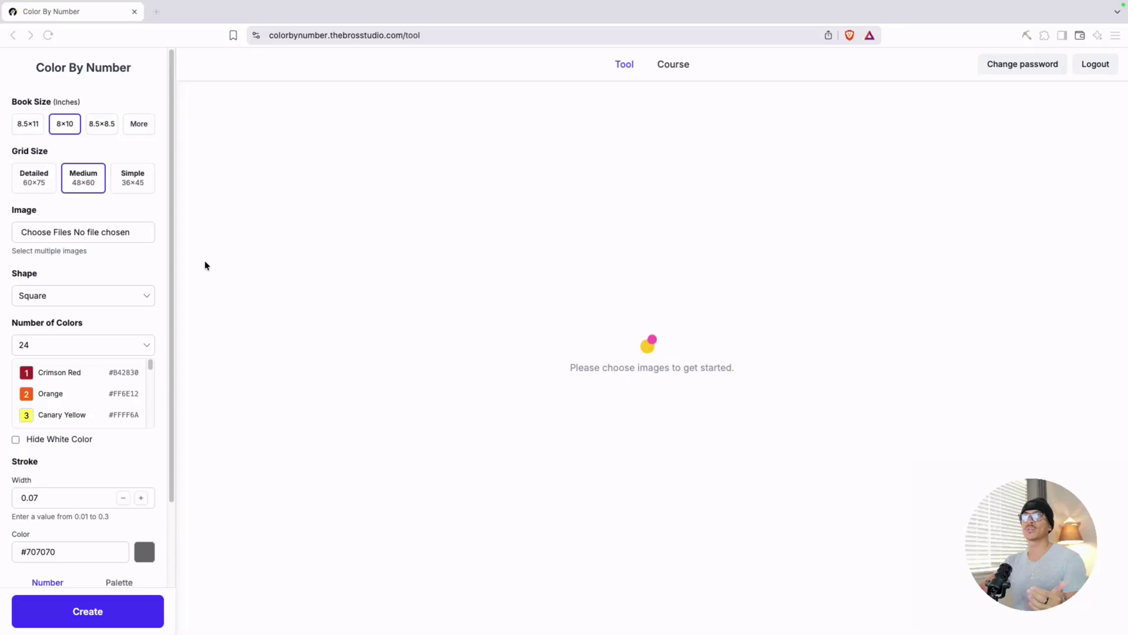
Scroll the Color By Number settings sidebar down and back up
{"action": "scroll", "coordinate": [124, 316], "scroll_direction": "down", "scroll_amount": 3}
{"action": "scroll", "coordinate": [98, 453], "scroll_direction": "up", "scroll_amount": 3}
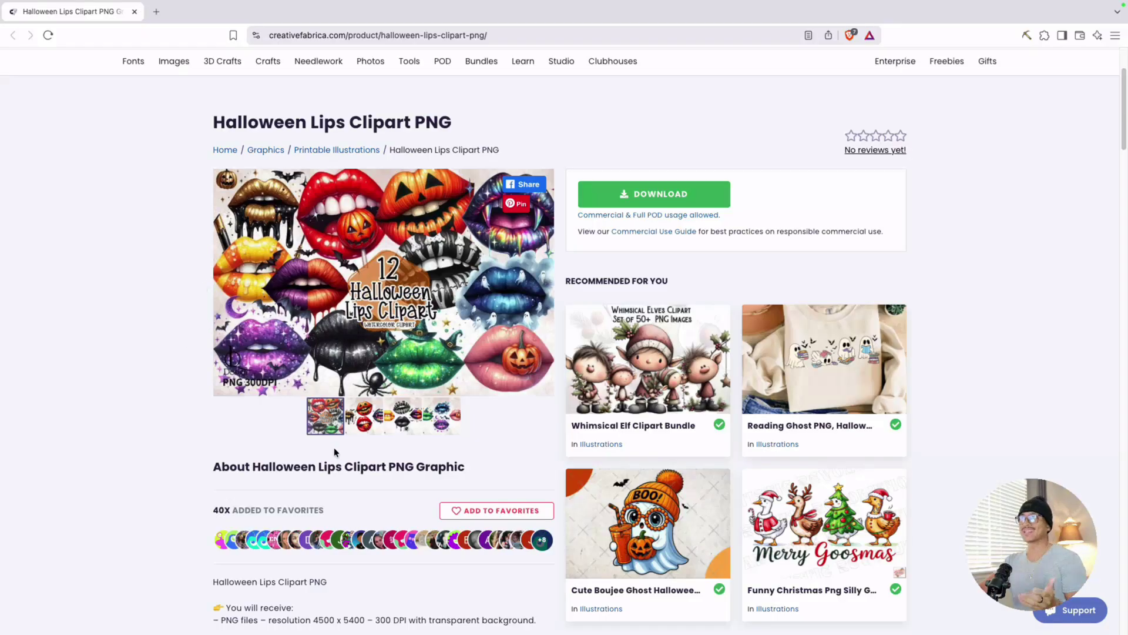
Browse the second, third and fourth preview images of the Halloween Lips Clipart set
{"action": "left_click", "coordinate": [352, 431]}
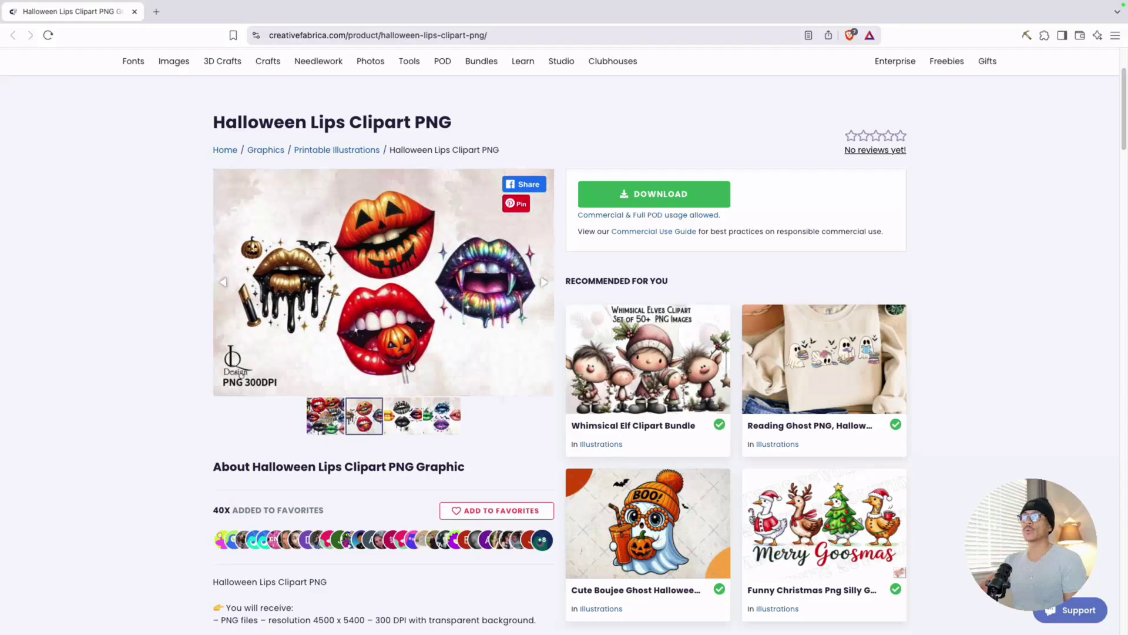
{"action": "left_click", "coordinate": [403, 415]}
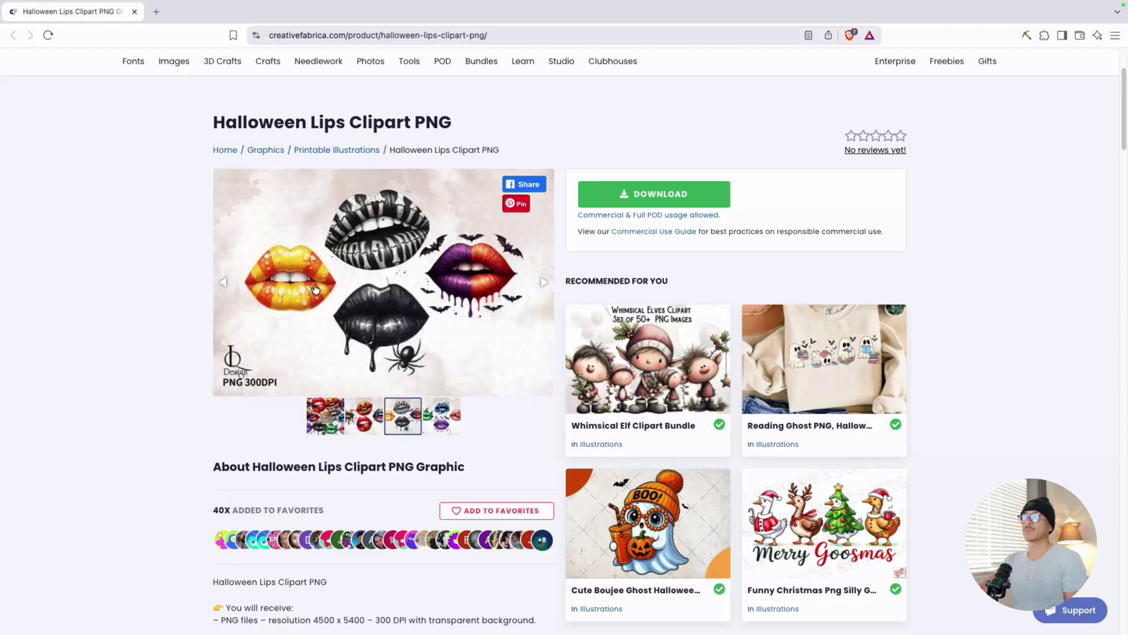
{"action": "left_click", "coordinate": [435, 410]}
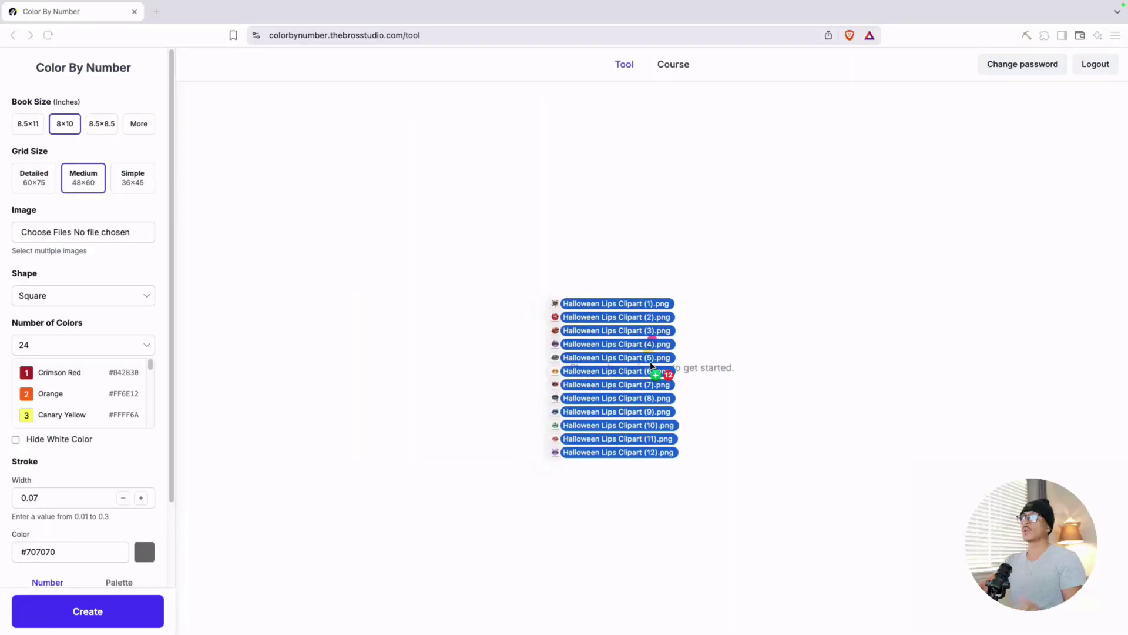
Load the twelve Halloween lips PNGs and set the book size to 8.5×8.5
{"action": "mouse_move", "coordinate": [660, 373]}
{"action": "left_mouse_down"}
{"action": "mouse_move", "coordinate": [635, 303]}
{"action": "mouse_move", "coordinate": [515, 270]}
{"action": "mouse_move", "coordinate": [87, 232]}
{"action": "left_mouse_up"}
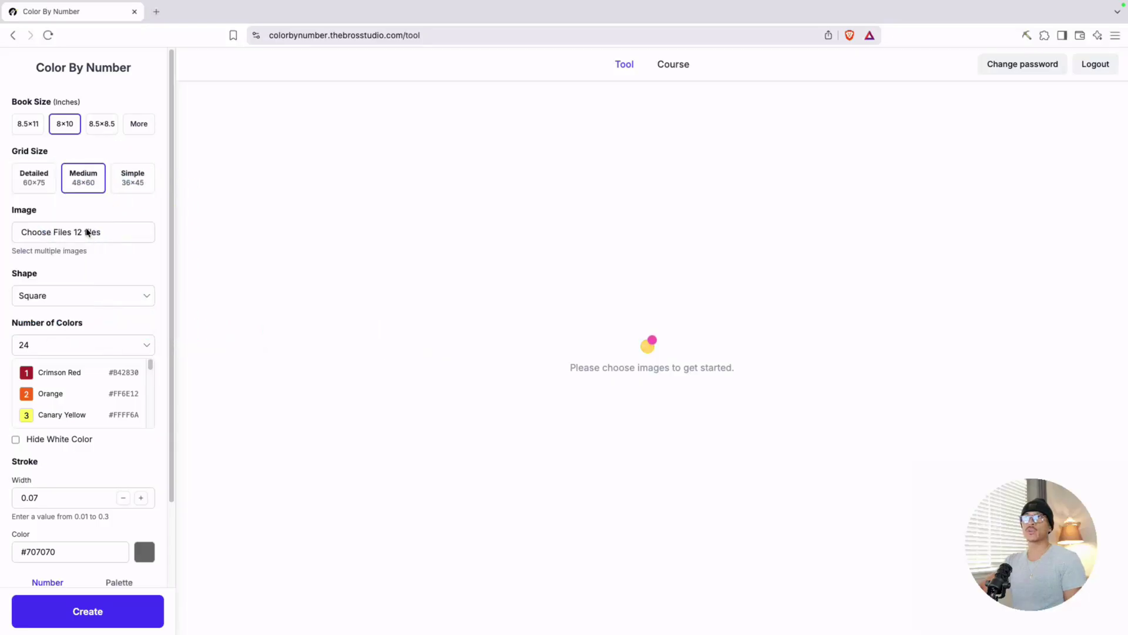
{"action": "left_click", "coordinate": [27, 128]}
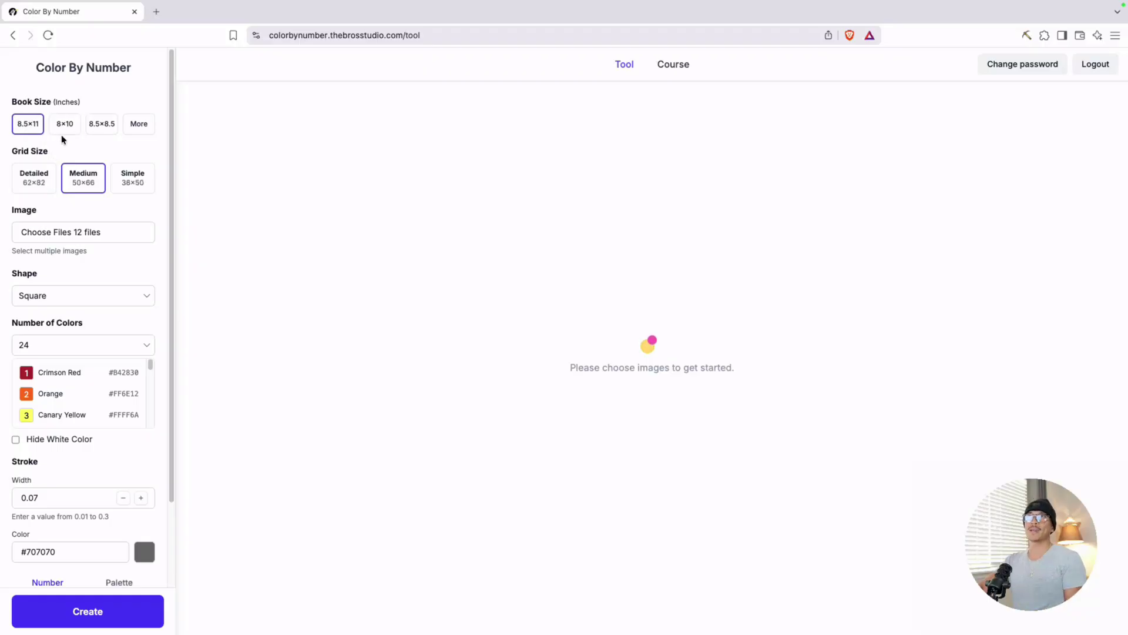
{"action": "left_click", "coordinate": [88, 131]}
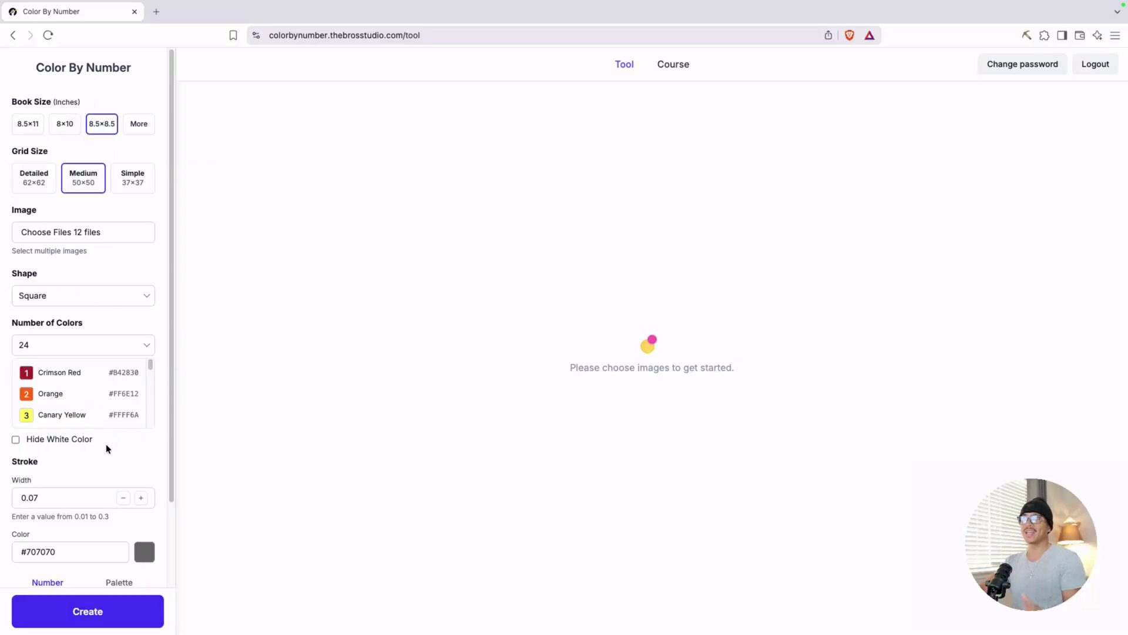
Generate 50×50 grids for all 12 images and enlarge the red lips-with-pumpkin-lollipop artwork
{"action": "left_click", "coordinate": [94, 614]}
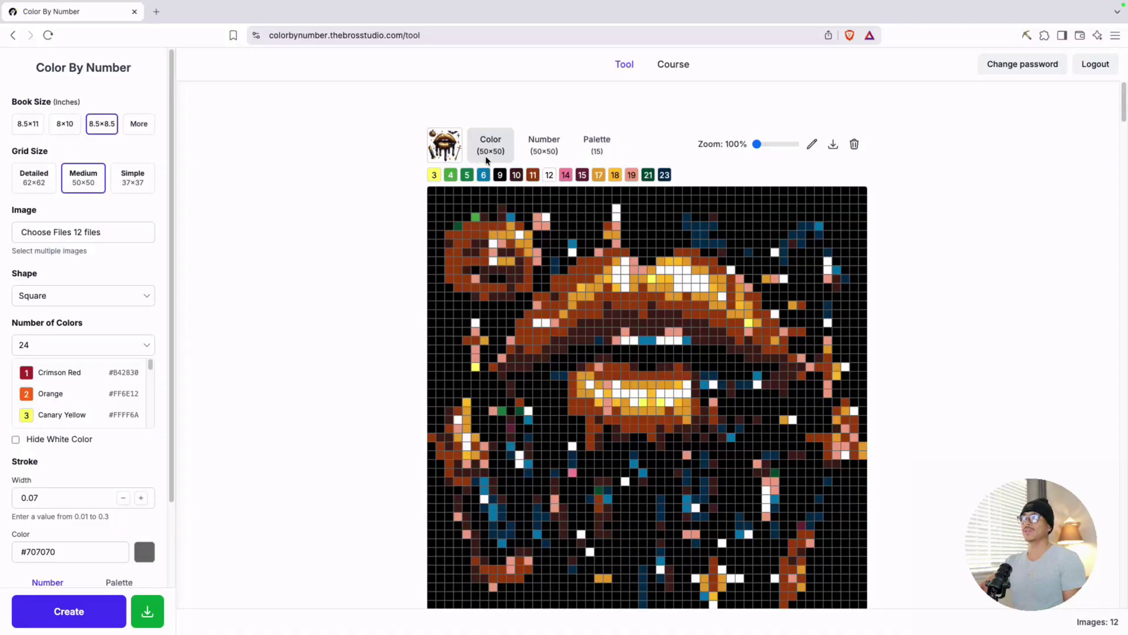
{"action": "left_click", "coordinate": [457, 152]}
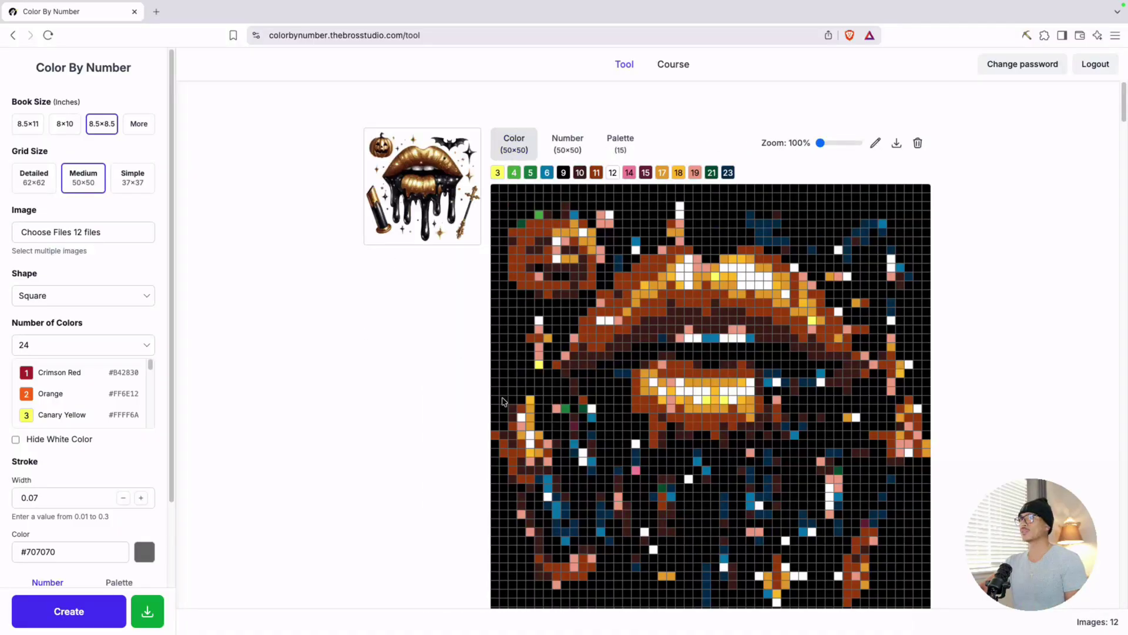
{"action": "scroll", "coordinate": [372, 360], "scroll_direction": "down", "scroll_amount": 5}
{"action": "scroll", "coordinate": [363, 358], "scroll_direction": "down", "scroll_amount": 5}
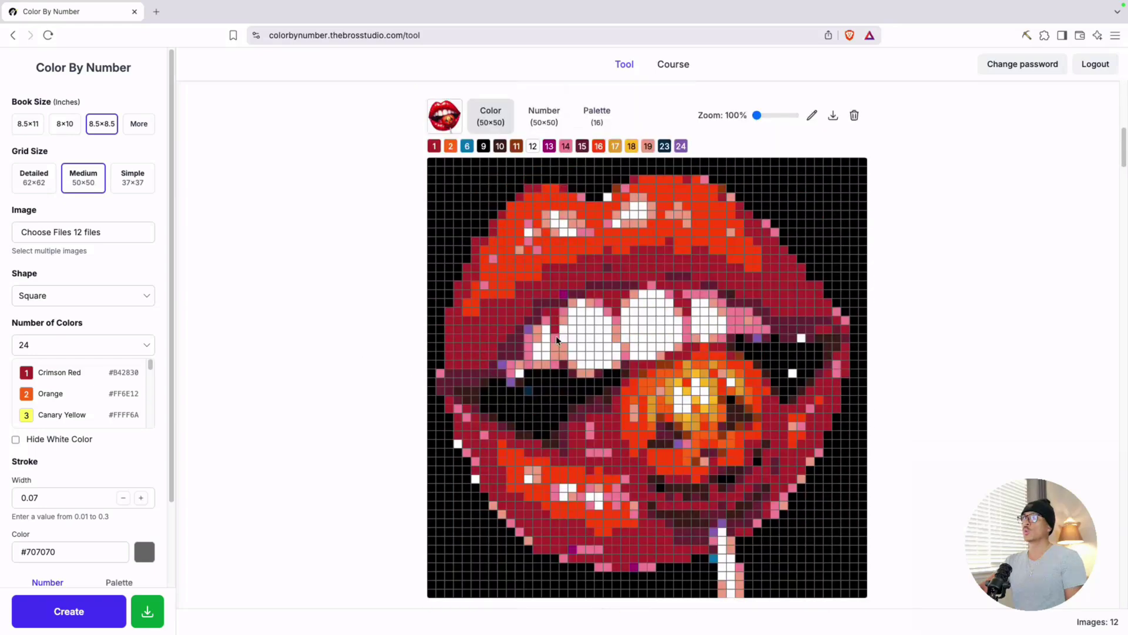
{"action": "left_click", "coordinate": [445, 122]}
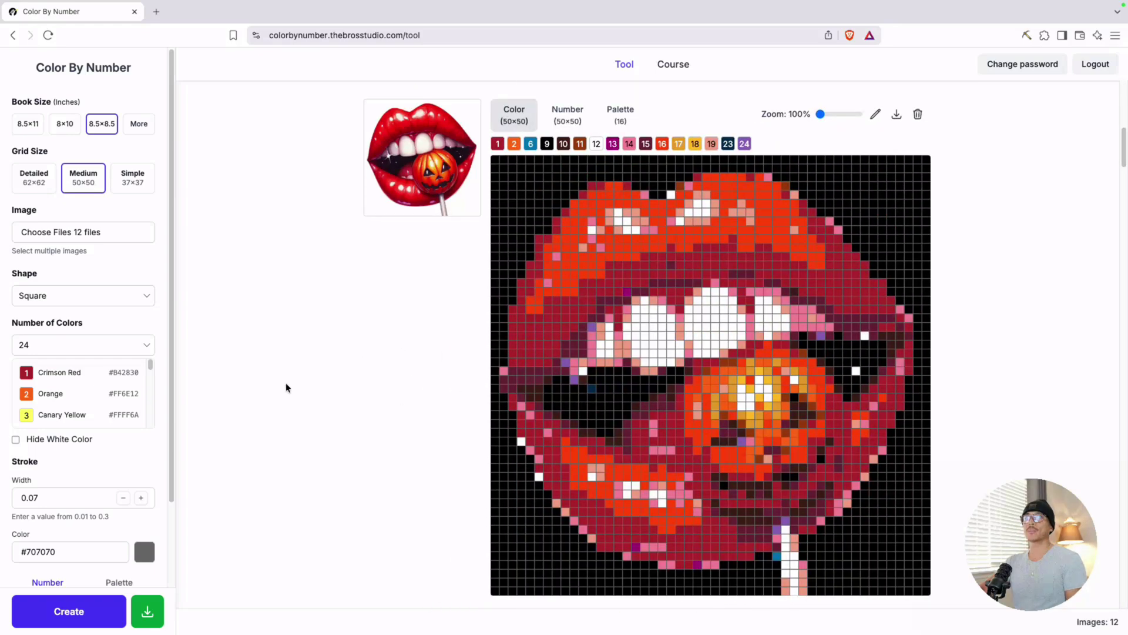
Try circle and hexagon cell shapes, then settle on diamond cells for a 43×43 grid
{"action": "left_click", "coordinate": [63, 296]}
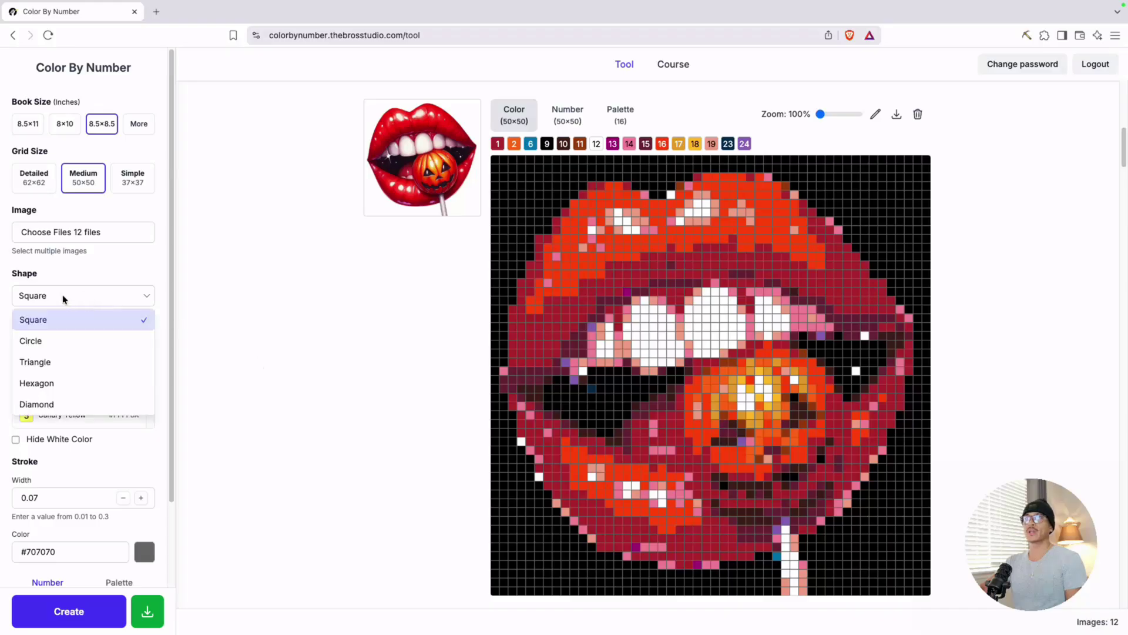
{"action": "left_click", "coordinate": [83, 343]}
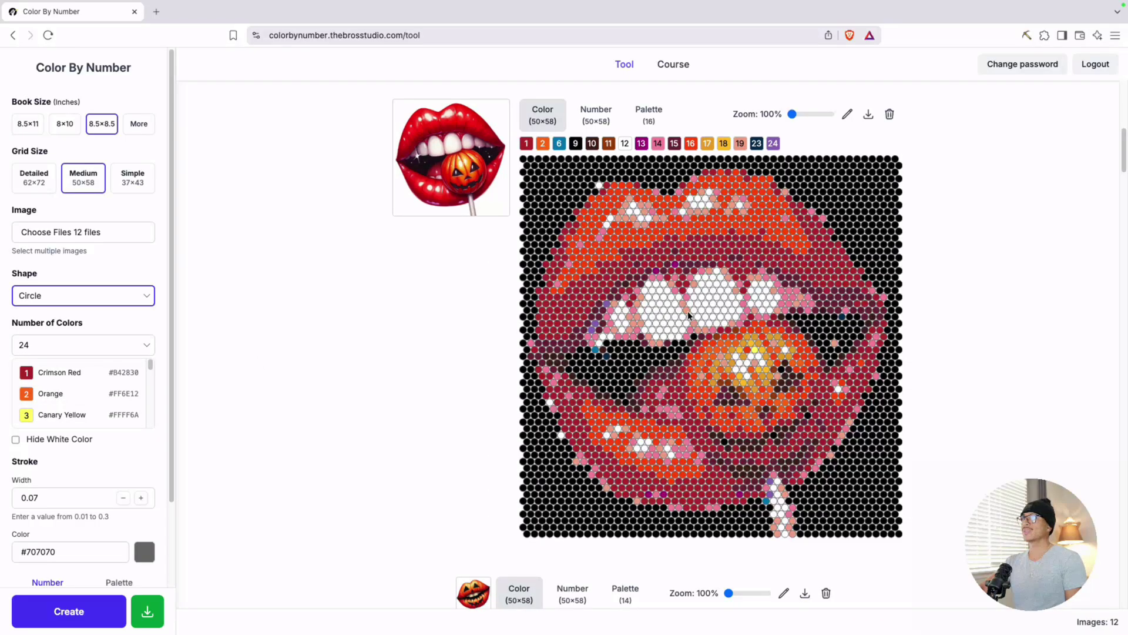
{"action": "left_click", "coordinate": [91, 300]}
{"action": "left_click", "coordinate": [69, 362]}
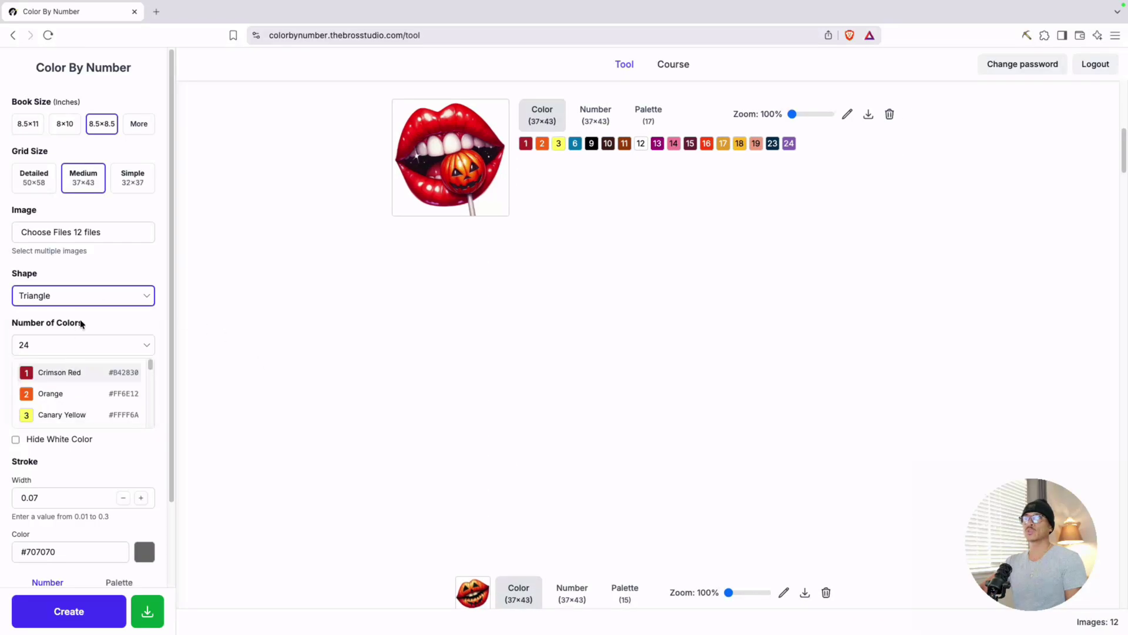
{"action": "left_click", "coordinate": [88, 297]}
{"action": "left_click", "coordinate": [70, 383]}
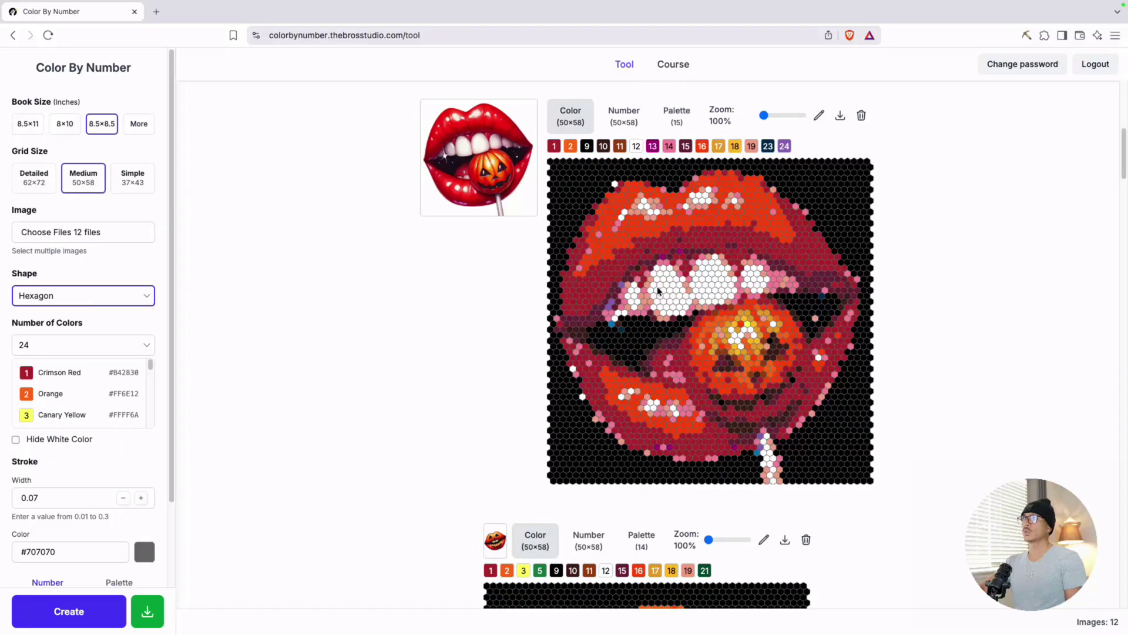
{"action": "left_click", "coordinate": [110, 302]}
{"action": "left_click", "coordinate": [72, 403]}
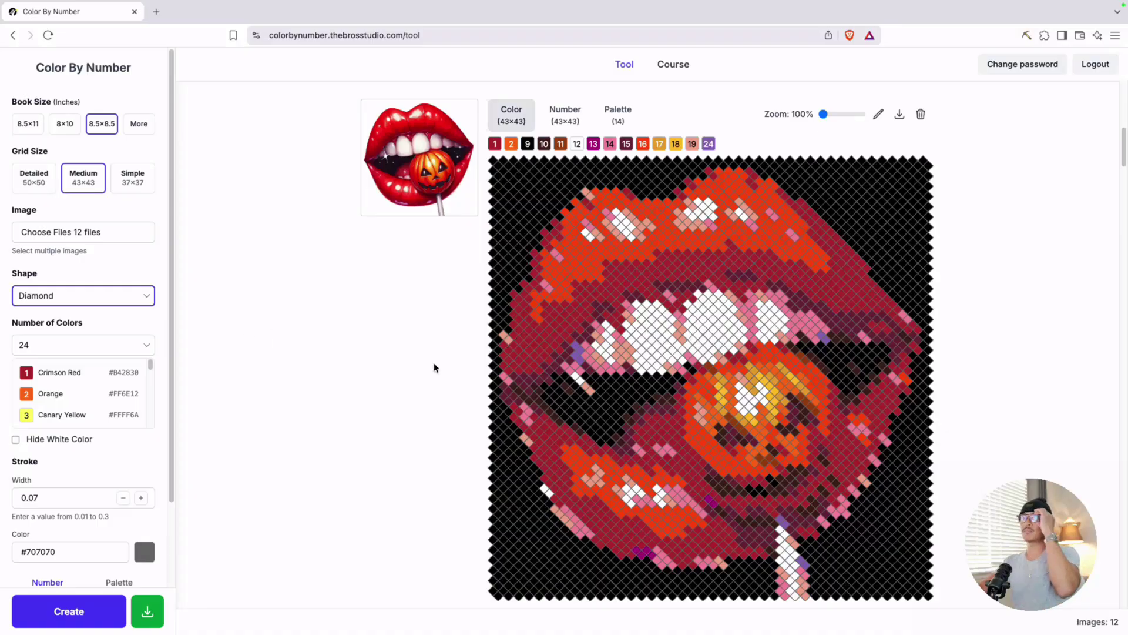
{"action": "left_click", "coordinate": [81, 297]}
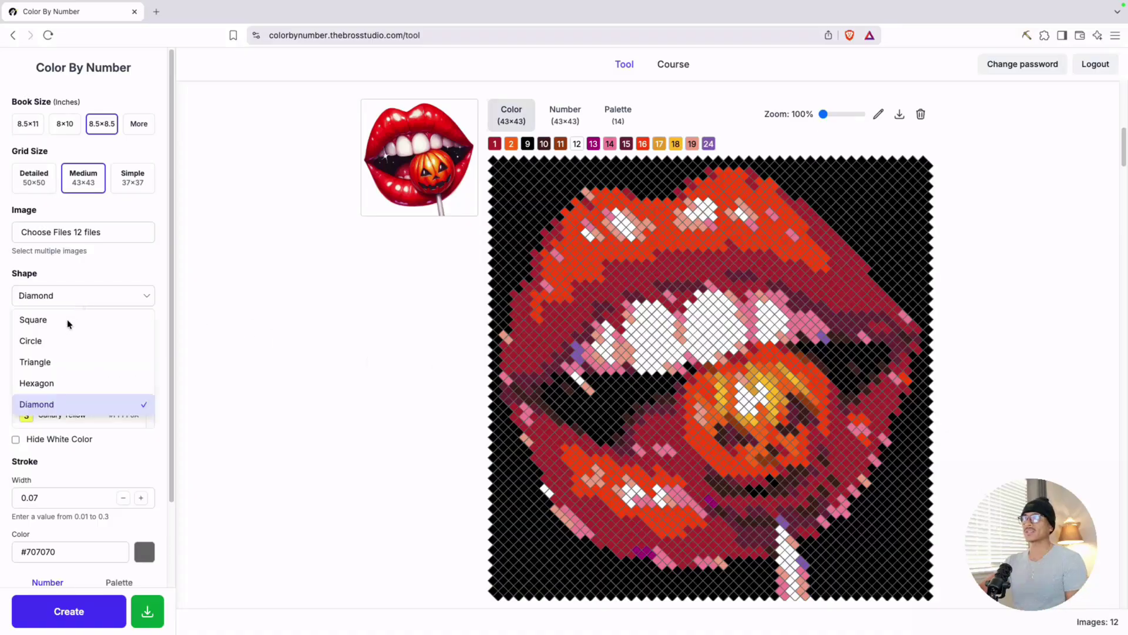
Return to square cells and, after trying Simple and Medium, use the Detailed 62×62 grid
{"action": "left_click", "coordinate": [67, 321]}
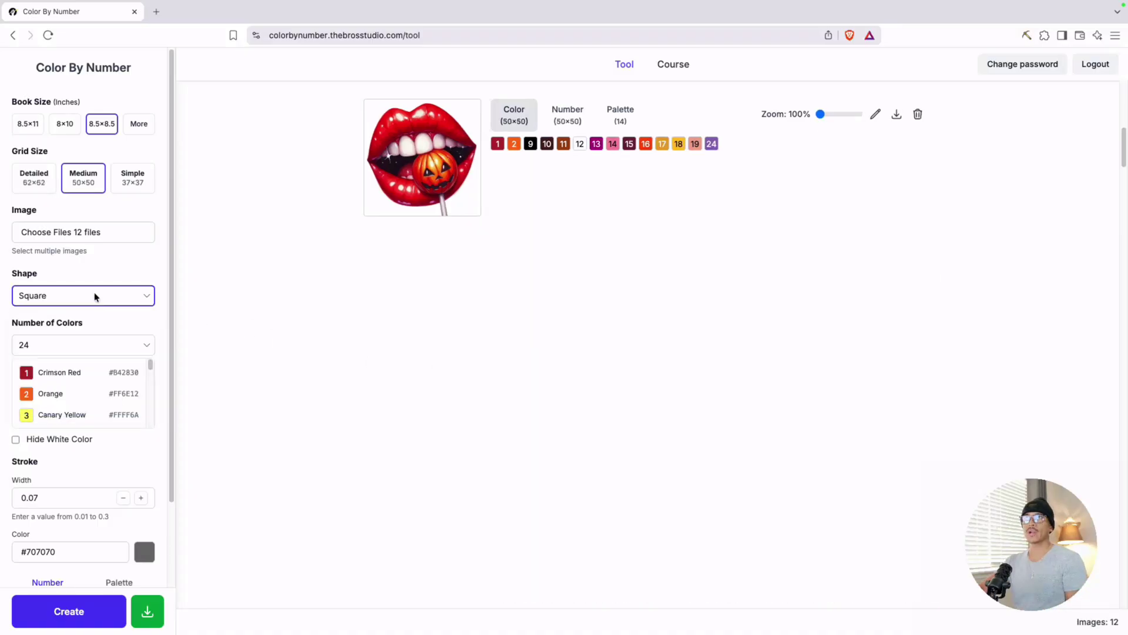
{"action": "left_click", "coordinate": [125, 181]}
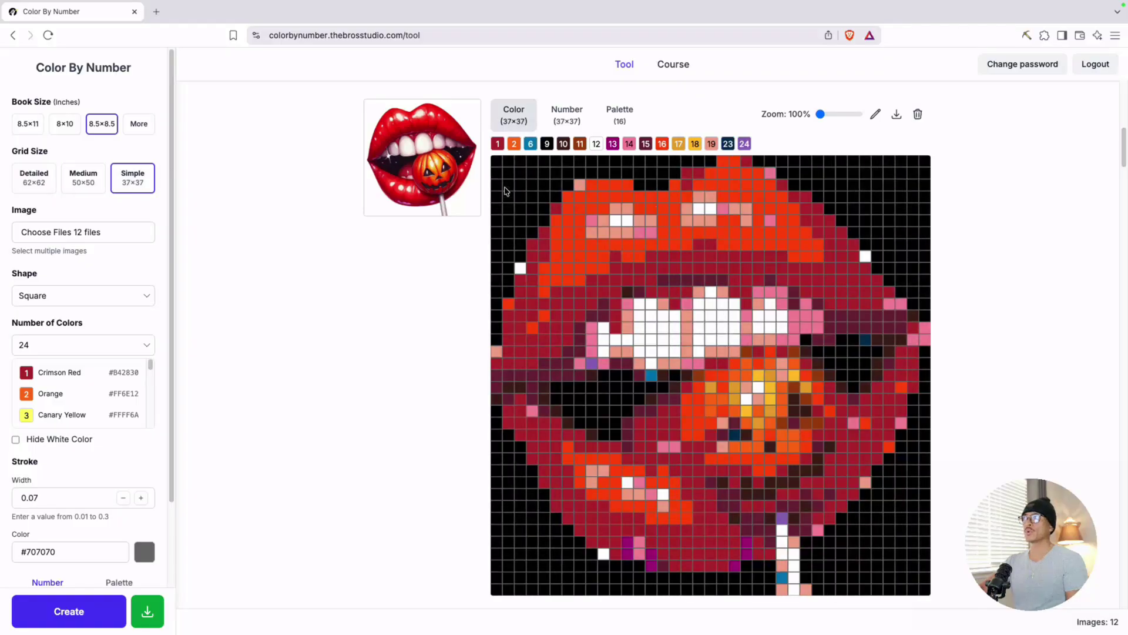
{"action": "left_click", "coordinate": [75, 183]}
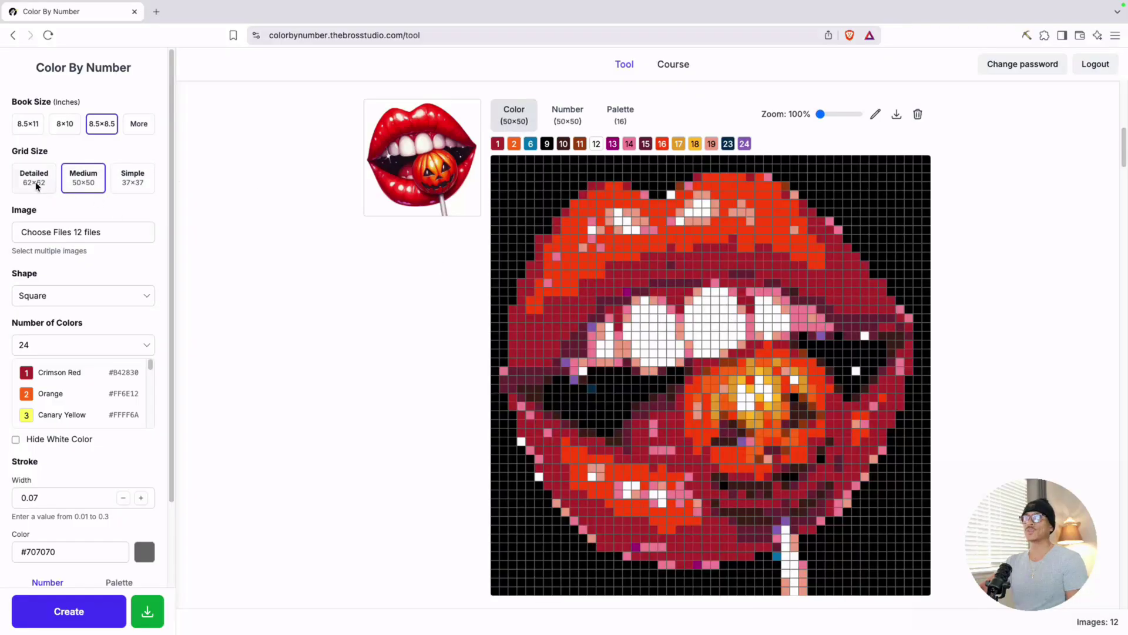
{"action": "left_click", "coordinate": [36, 185]}
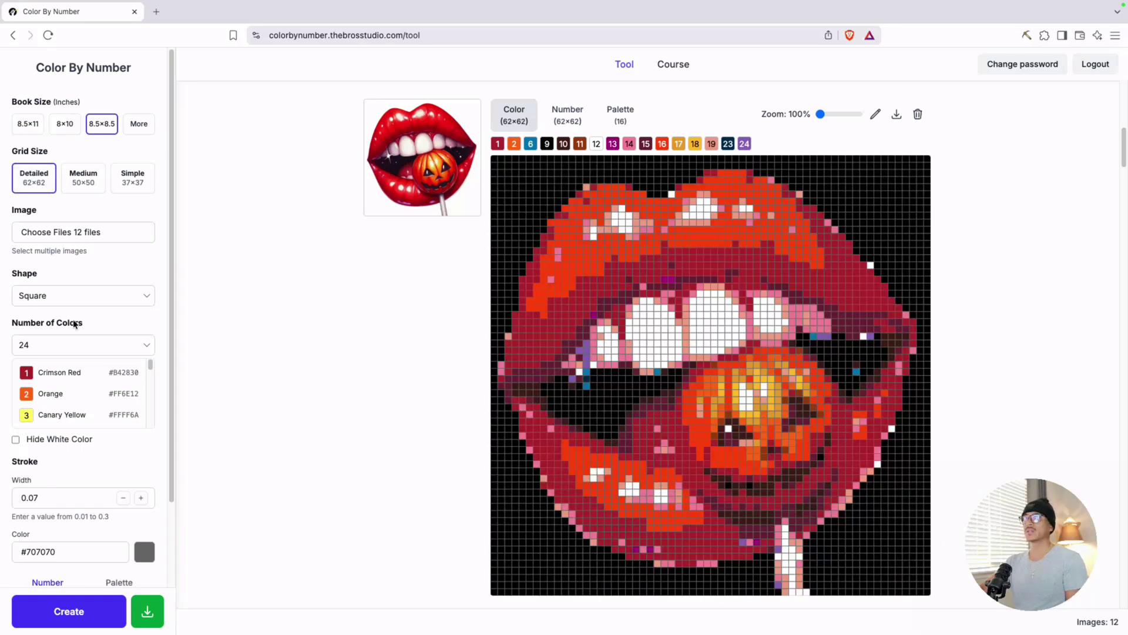
Try 12 and 36 colours, then set the number of colours to 48
{"action": "left_click", "coordinate": [107, 341]}
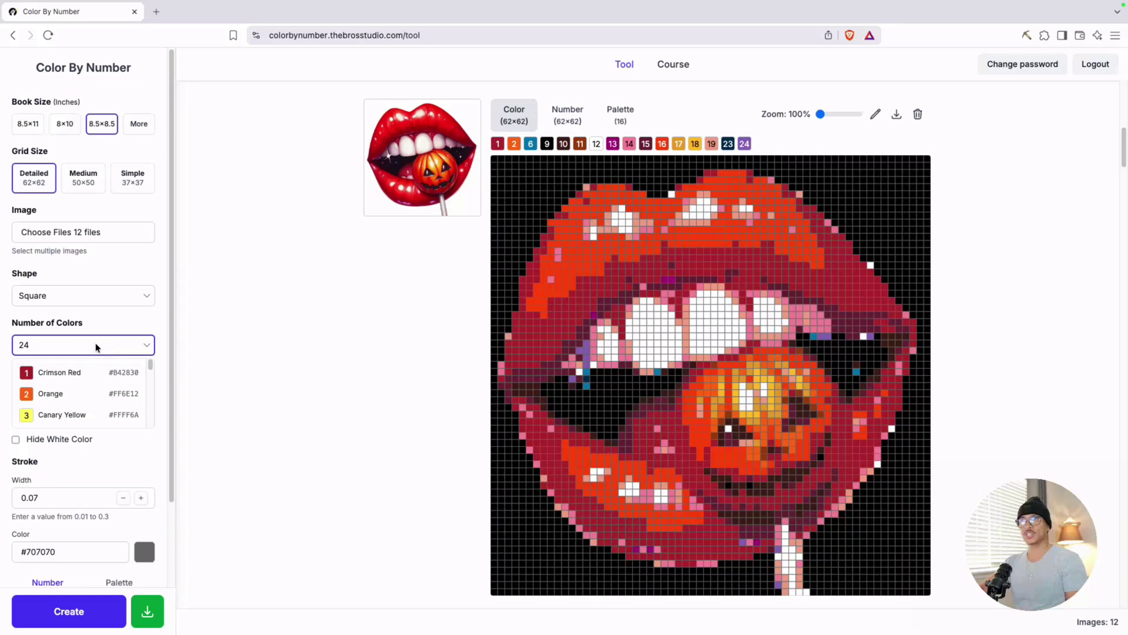
{"action": "left_click", "coordinate": [76, 344]}
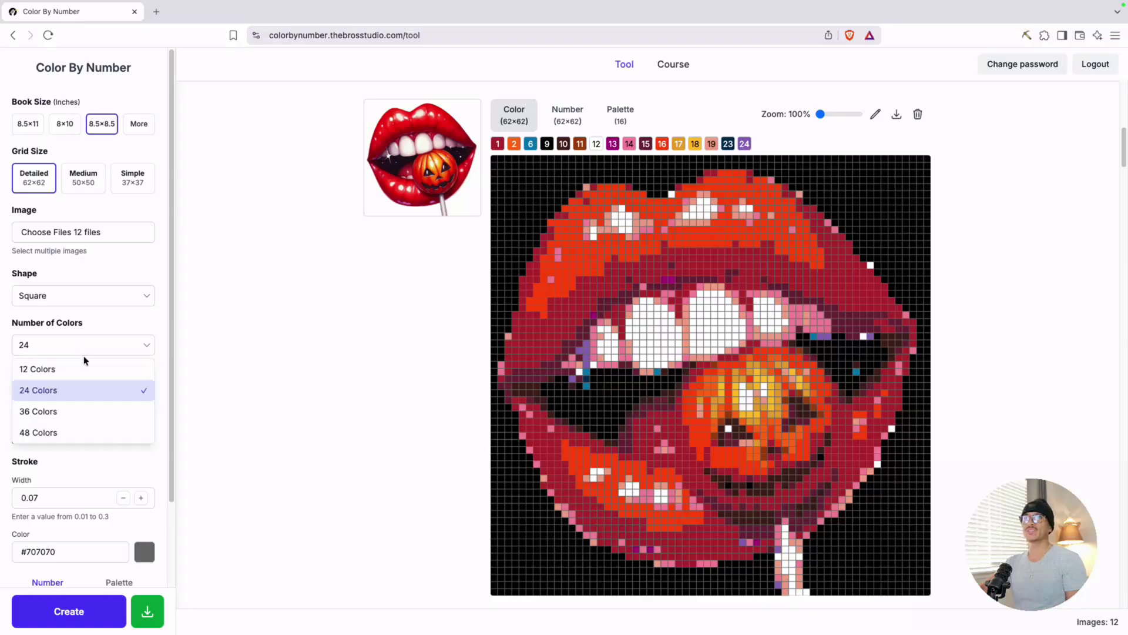
{"action": "left_click", "coordinate": [85, 366]}
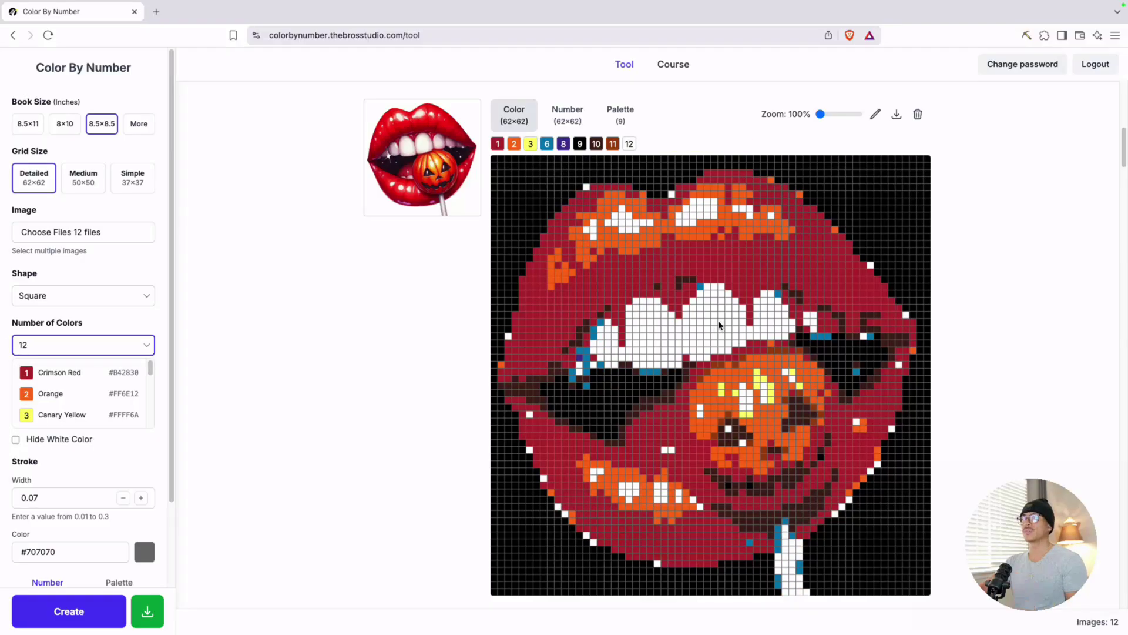
{"action": "left_click", "coordinate": [82, 344]}
{"action": "left_click", "coordinate": [74, 411]}
{"action": "left_click", "coordinate": [97, 346]}
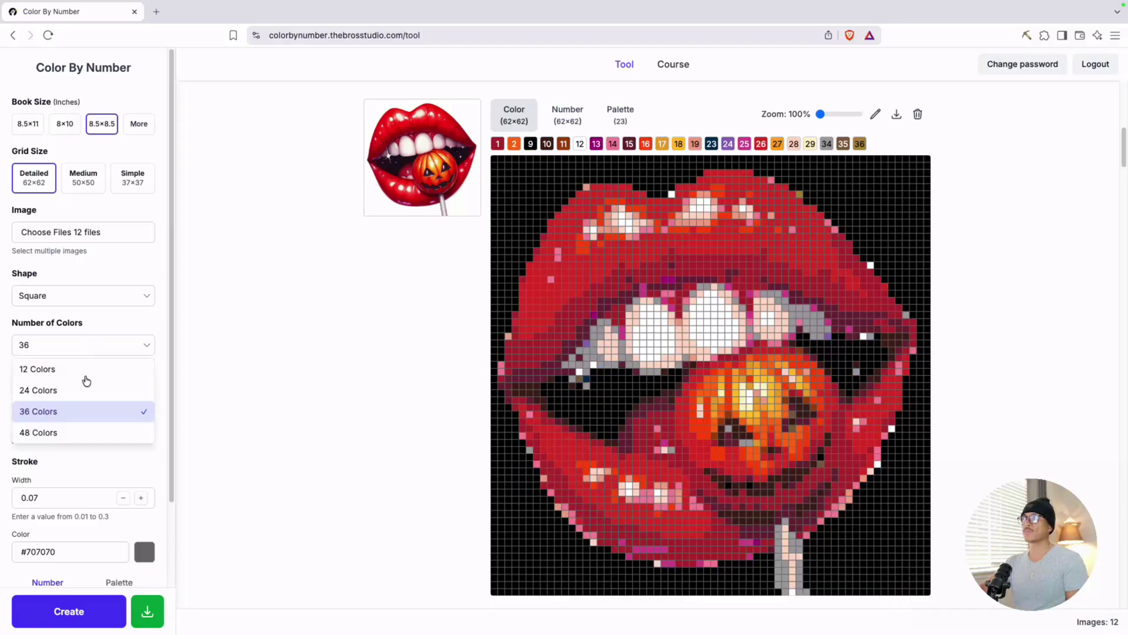
{"action": "left_click", "coordinate": [71, 431]}
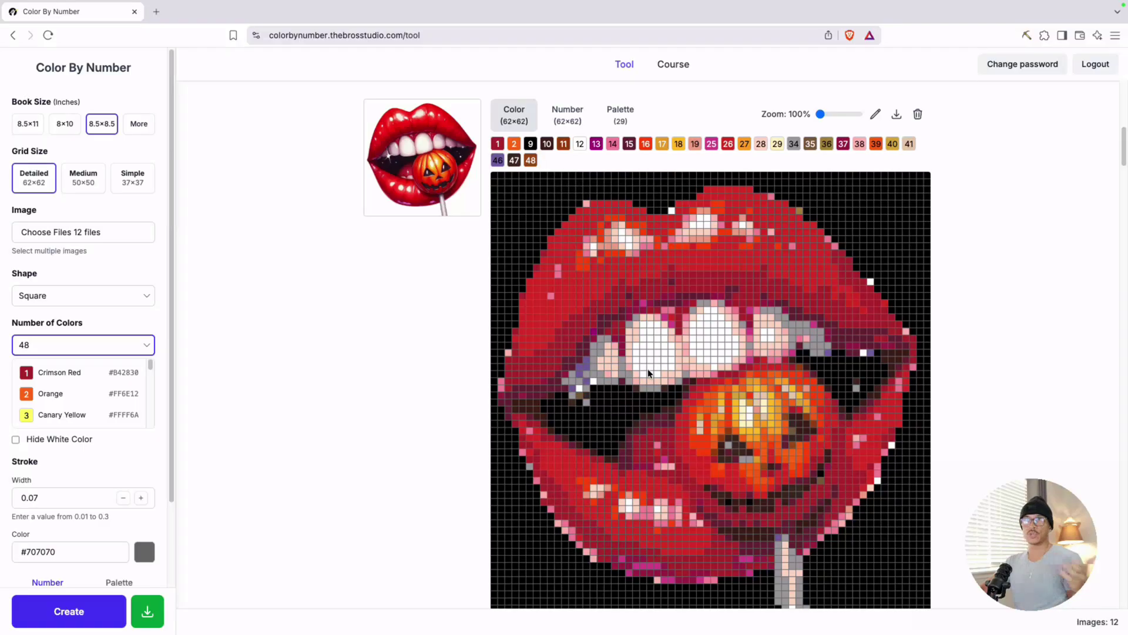
{"action": "left_click", "coordinate": [104, 344]}
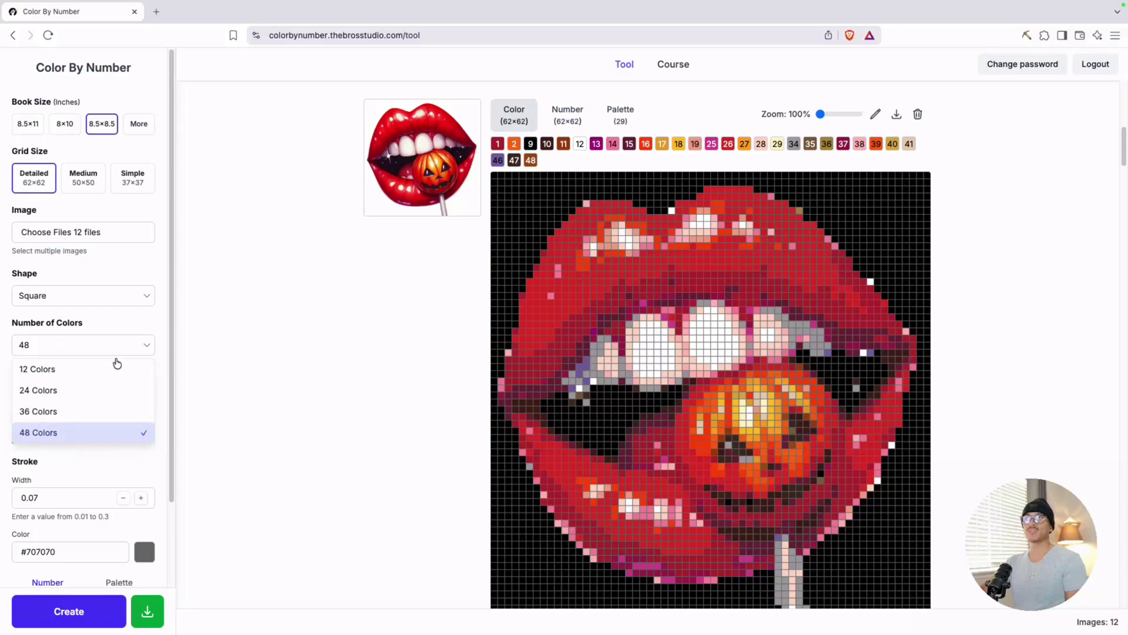
{"action": "left_click", "coordinate": [129, 341]}
Change the grid stroke colour from #707070 to a darker grey, #595959
{"action": "scroll", "coordinate": [88, 444], "scroll_direction": "down", "scroll_amount": 1}
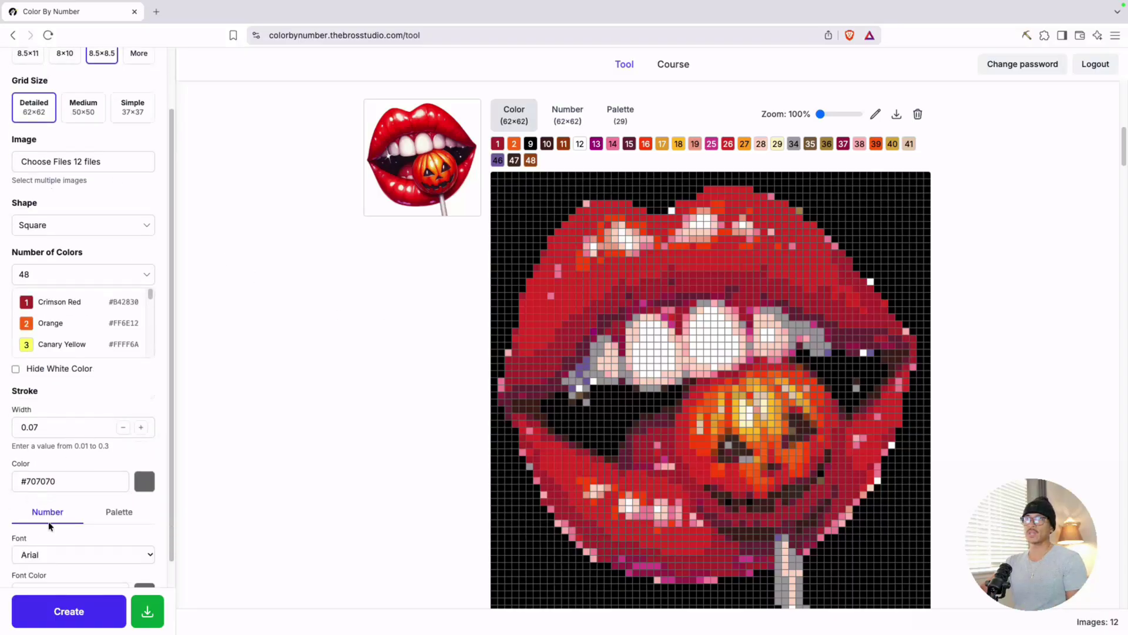
{"action": "scroll", "coordinate": [48, 521], "scroll_direction": "down", "scroll_amount": 1}
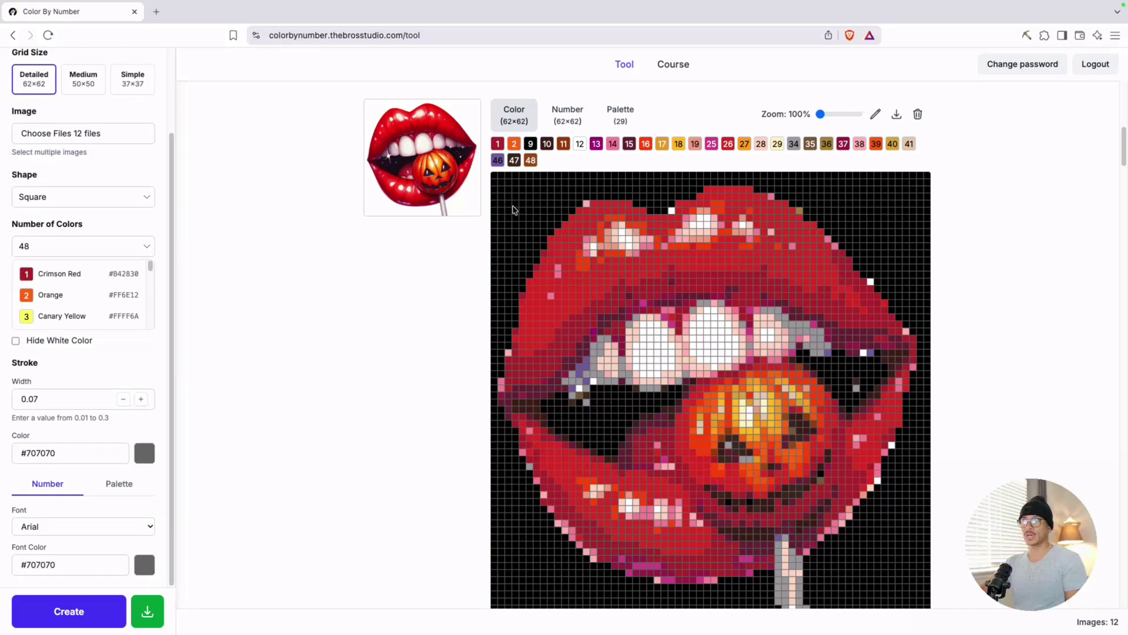
{"action": "left_click", "coordinate": [143, 459]}
{"action": "left_click_drag", "start_coordinate": [166, 519], "coordinate": [123, 451]}
{"action": "left_click", "coordinate": [324, 317]}
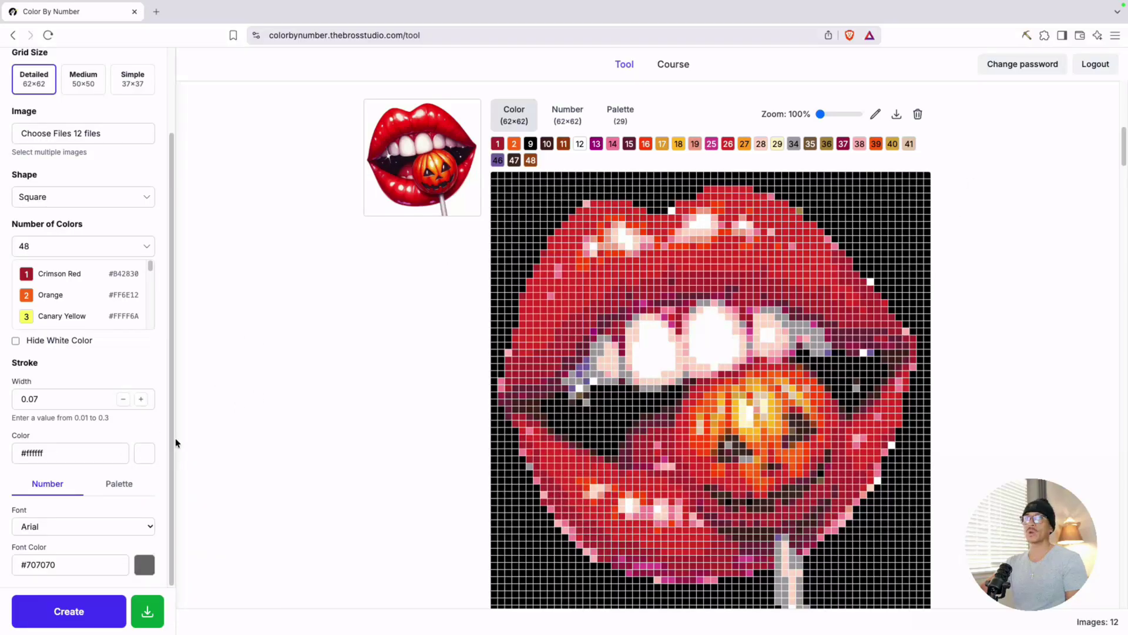
{"action": "left_click", "coordinate": [144, 453]}
{"action": "left_click_drag", "start_coordinate": [140, 481], "coordinate": [134, 517]}
{"action": "left_click", "coordinate": [233, 439]}
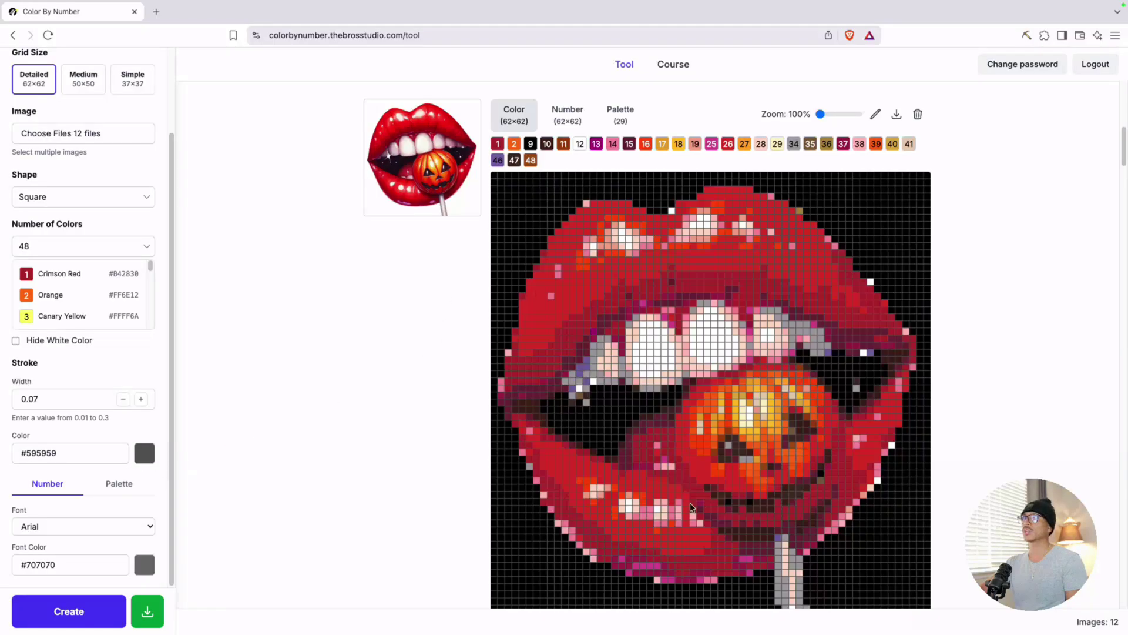
Scroll through the generated lips grids to review them
{"action": "scroll", "coordinate": [330, 396], "scroll_direction": "down", "scroll_amount": 5}
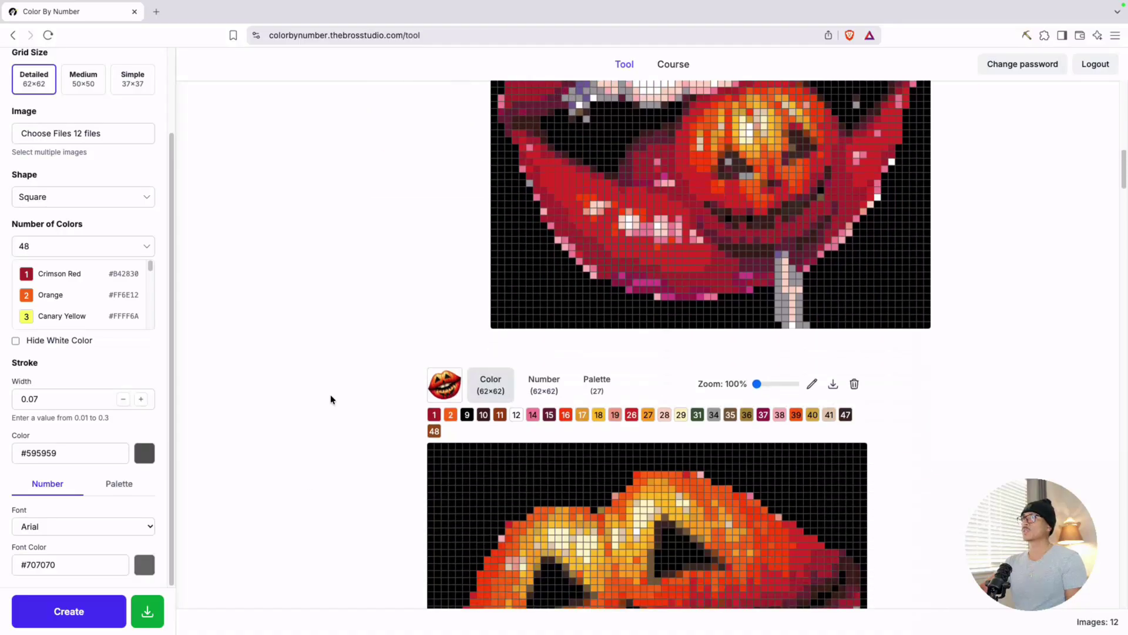
{"action": "scroll", "coordinate": [330, 393], "scroll_direction": "down", "scroll_amount": 4}
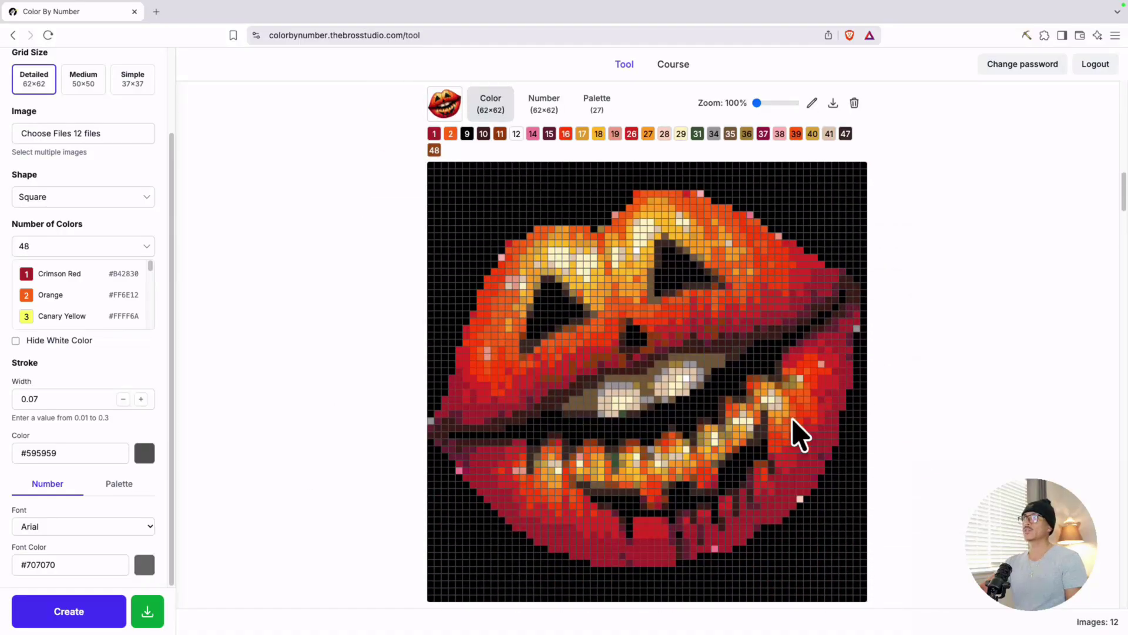
{"action": "scroll", "coordinate": [617, 382], "scroll_direction": "down", "scroll_amount": 10}
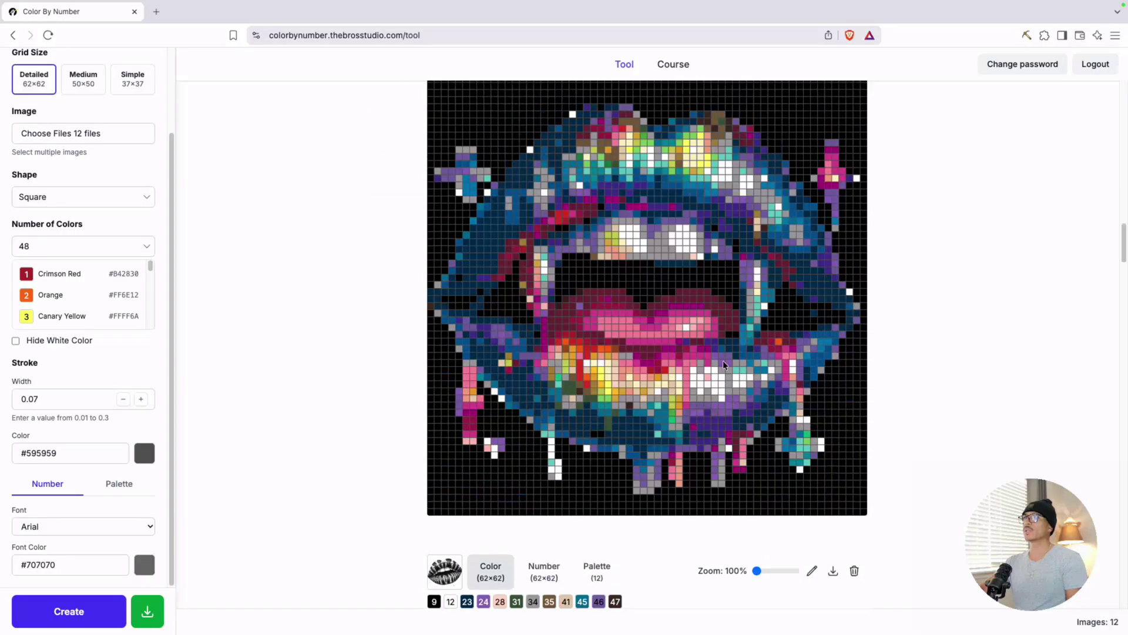
{"action": "scroll", "coordinate": [725, 364], "scroll_direction": "up", "scroll_amount": 1}
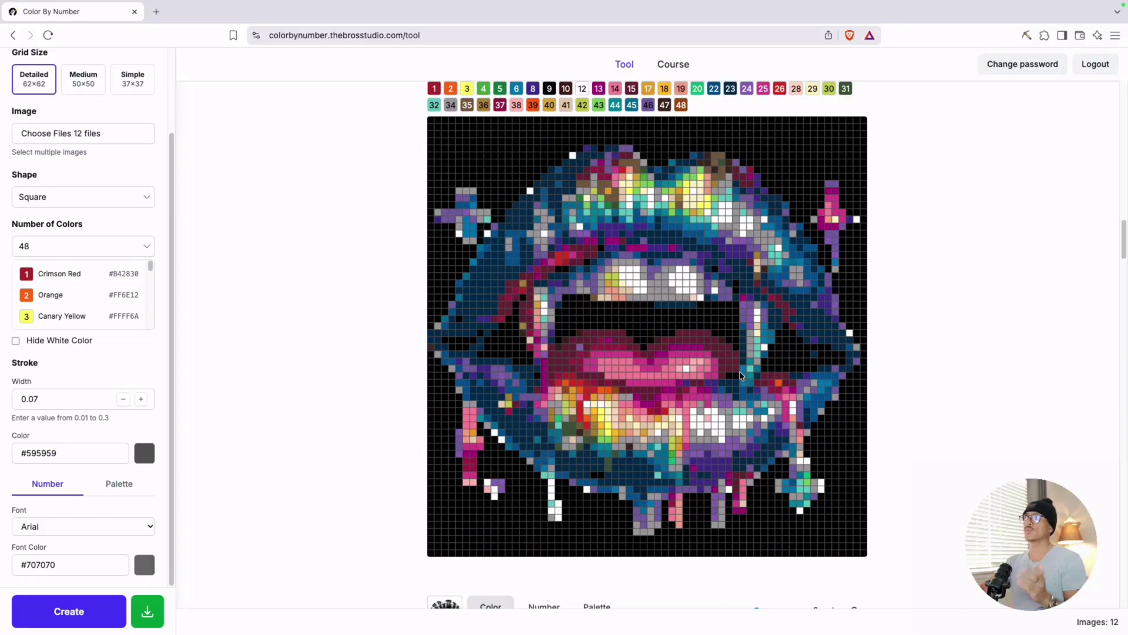
{"action": "scroll", "coordinate": [740, 373], "scroll_direction": "down", "scroll_amount": 4}
{"action": "scroll", "coordinate": [782, 365], "scroll_direction": "down", "scroll_amount": 5}
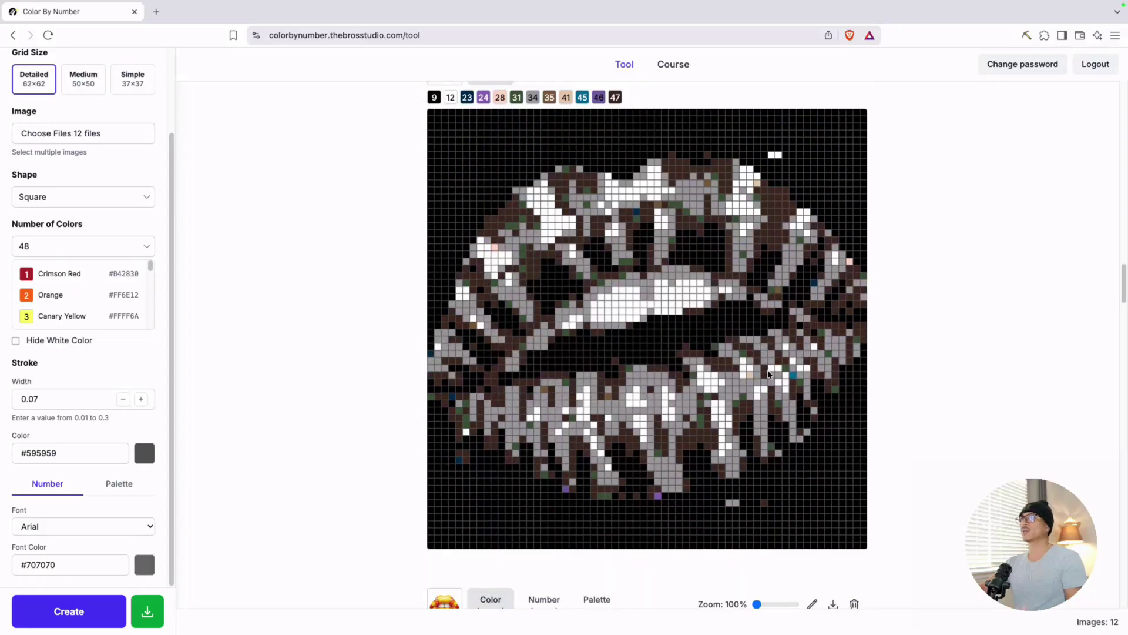
{"action": "scroll", "coordinate": [770, 372], "scroll_direction": "down", "scroll_amount": 8}
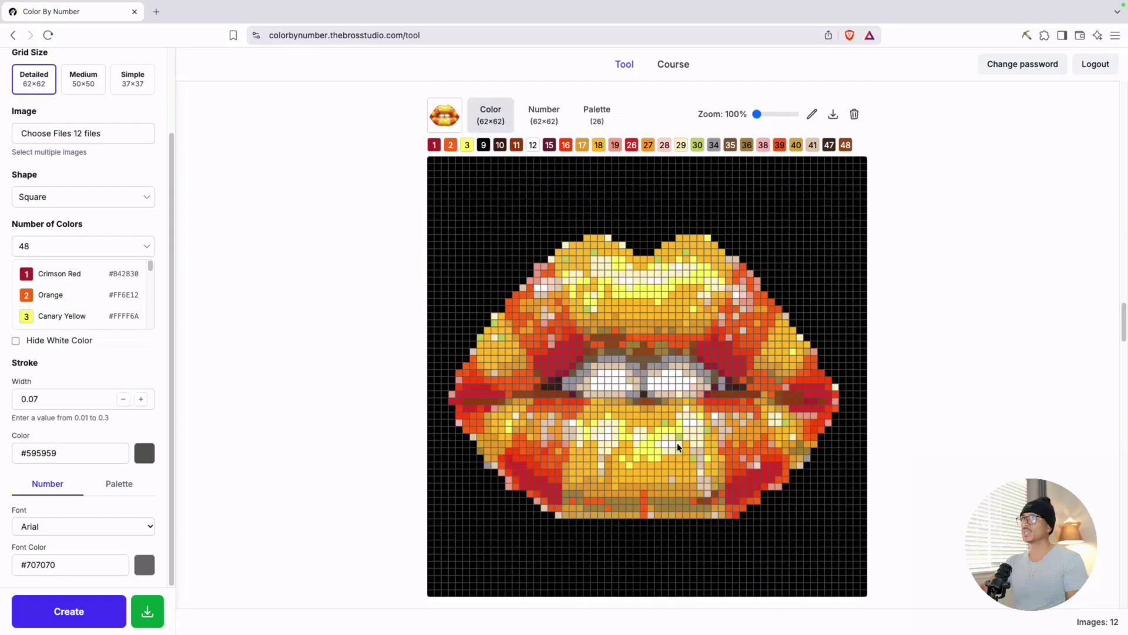
{"action": "scroll", "coordinate": [679, 439], "scroll_direction": "down", "scroll_amount": 10}
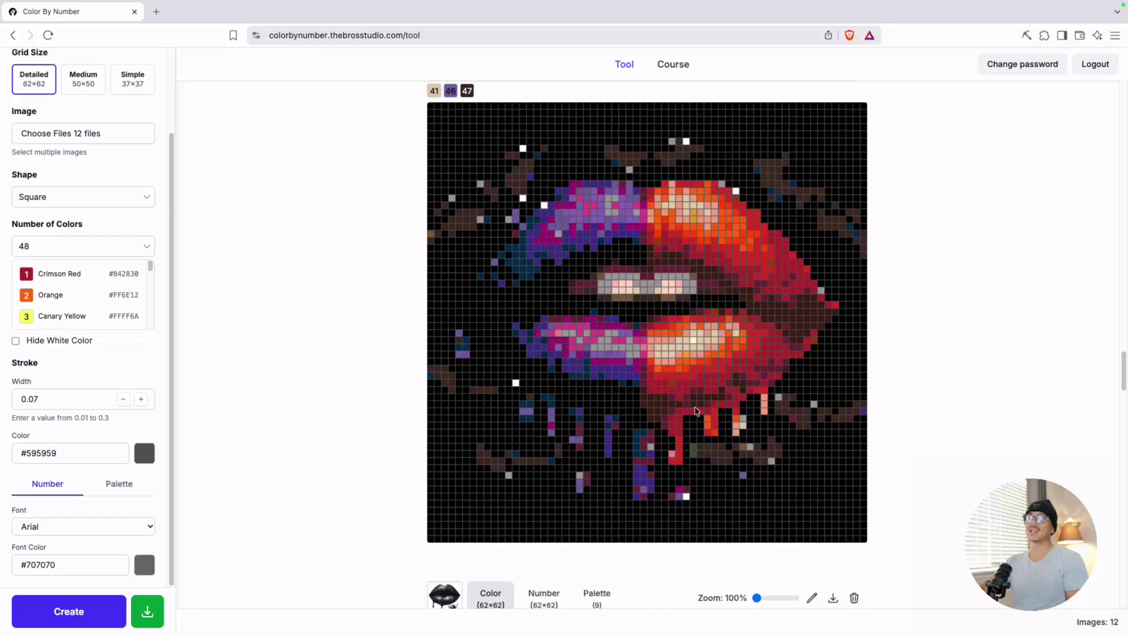
{"action": "scroll", "coordinate": [694, 411], "scroll_direction": "down", "scroll_amount": 4}
{"action": "scroll", "coordinate": [695, 408], "scroll_direction": "down", "scroll_amount": 3}
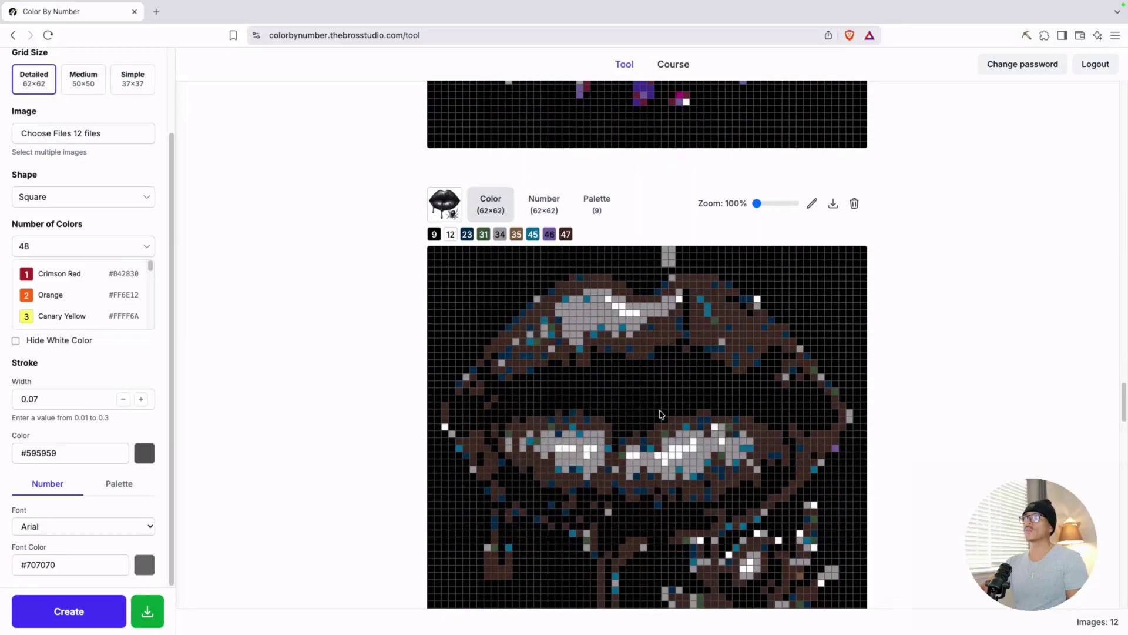
{"action": "scroll", "coordinate": [659, 387], "scroll_direction": "down", "scroll_amount": 1}
{"action": "scroll", "coordinate": [592, 351], "scroll_direction": "down", "scroll_amount": 1}
{"action": "scroll", "coordinate": [593, 352], "scroll_direction": "up", "scroll_amount": 1}
Delete the black, blue, green witch-hat and purple lips images from the batch
{"action": "left_click", "coordinate": [855, 133]}
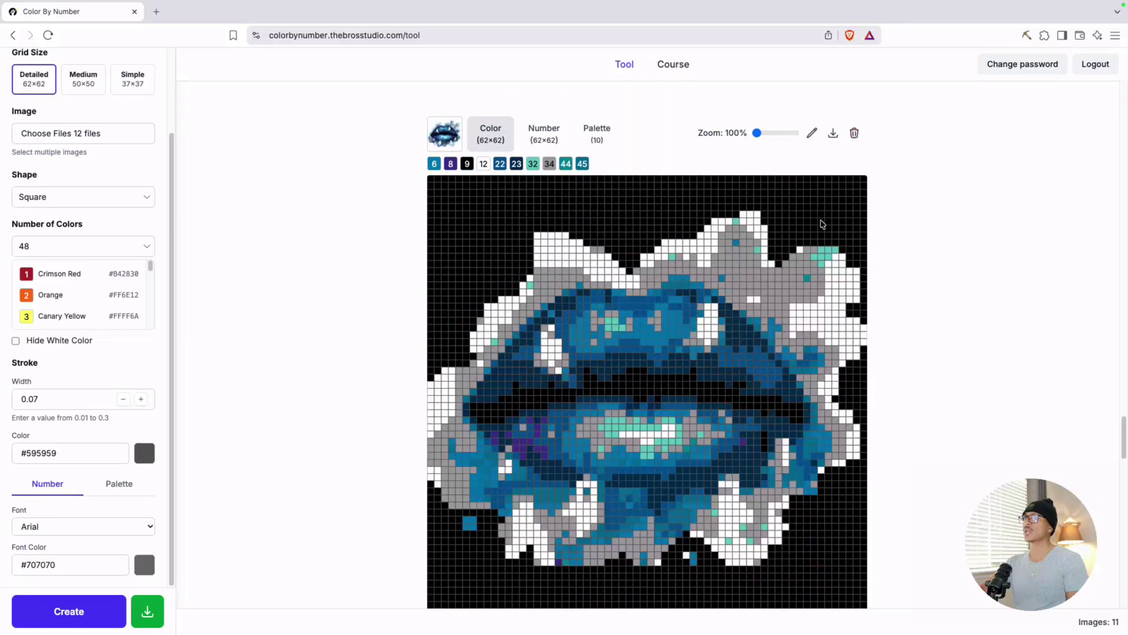
{"action": "left_click", "coordinate": [854, 133]}
{"action": "scroll", "coordinate": [684, 351], "scroll_direction": "down", "scroll_amount": 1}
{"action": "scroll", "coordinate": [685, 351], "scroll_direction": "up", "scroll_amount": 1}
{"action": "left_click", "coordinate": [854, 132]}
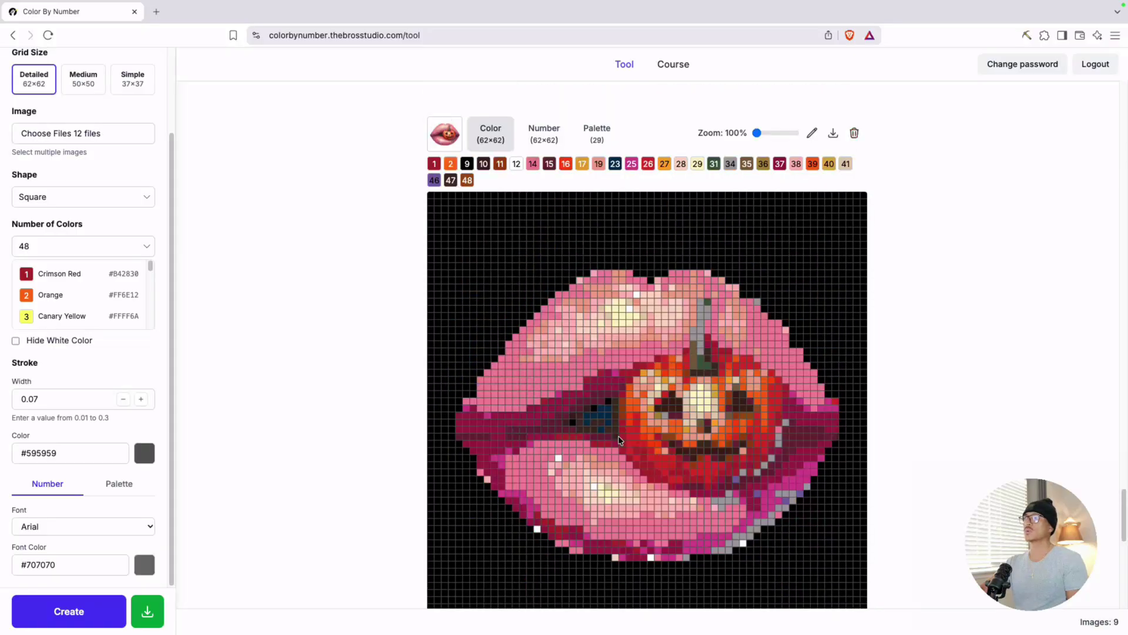
{"action": "scroll", "coordinate": [618, 436], "scroll_direction": "down", "scroll_amount": 8}
{"action": "left_click", "coordinate": [855, 121]}
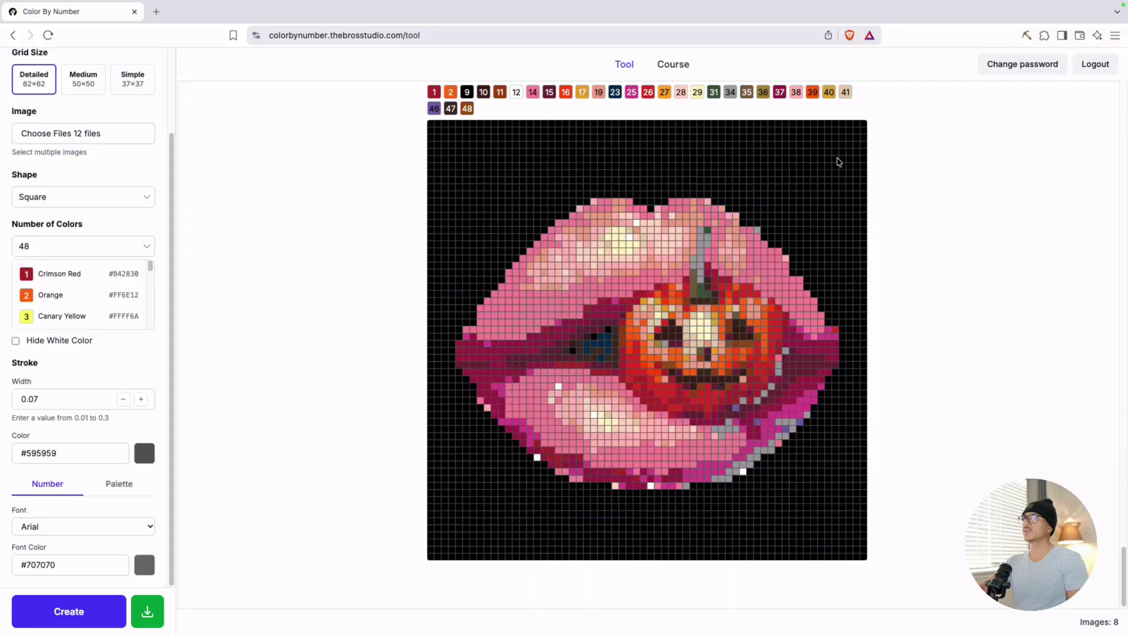
Delete the red, black-and-white, multicolour and gold lips images, leaving 4 images
{"action": "scroll", "coordinate": [875, 267], "scroll_direction": "down", "scroll_amount": 7}
{"action": "left_click", "coordinate": [853, 184]}
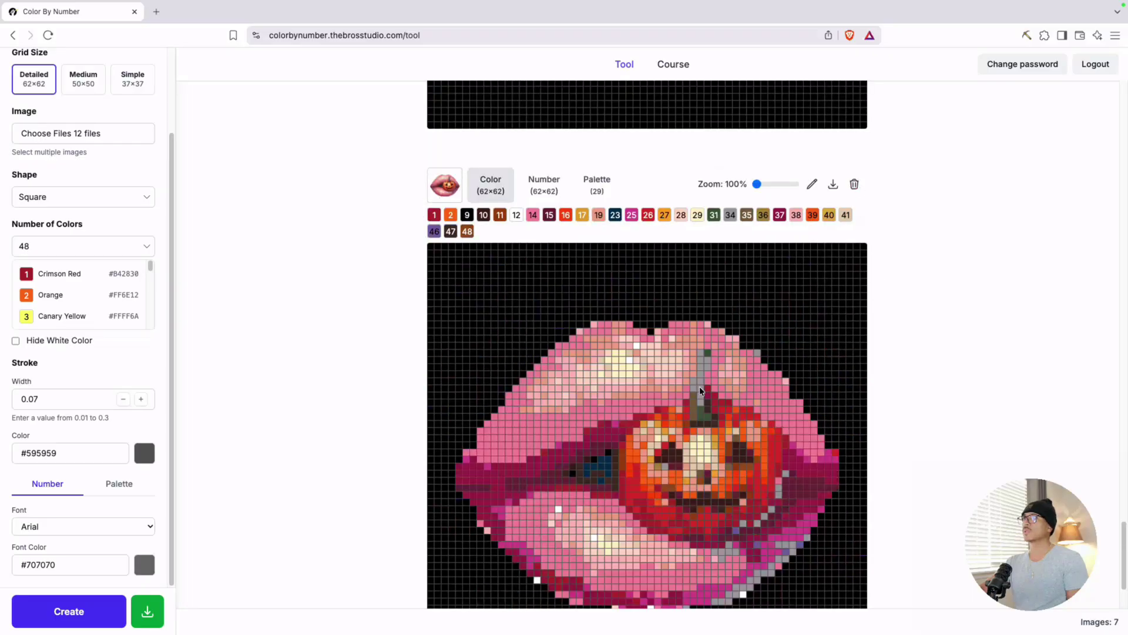
{"action": "scroll", "coordinate": [697, 389], "scroll_direction": "down", "scroll_amount": 8}
{"action": "scroll", "coordinate": [699, 408], "scroll_direction": "up", "scroll_amount": 1}
{"action": "left_click", "coordinate": [854, 154]}
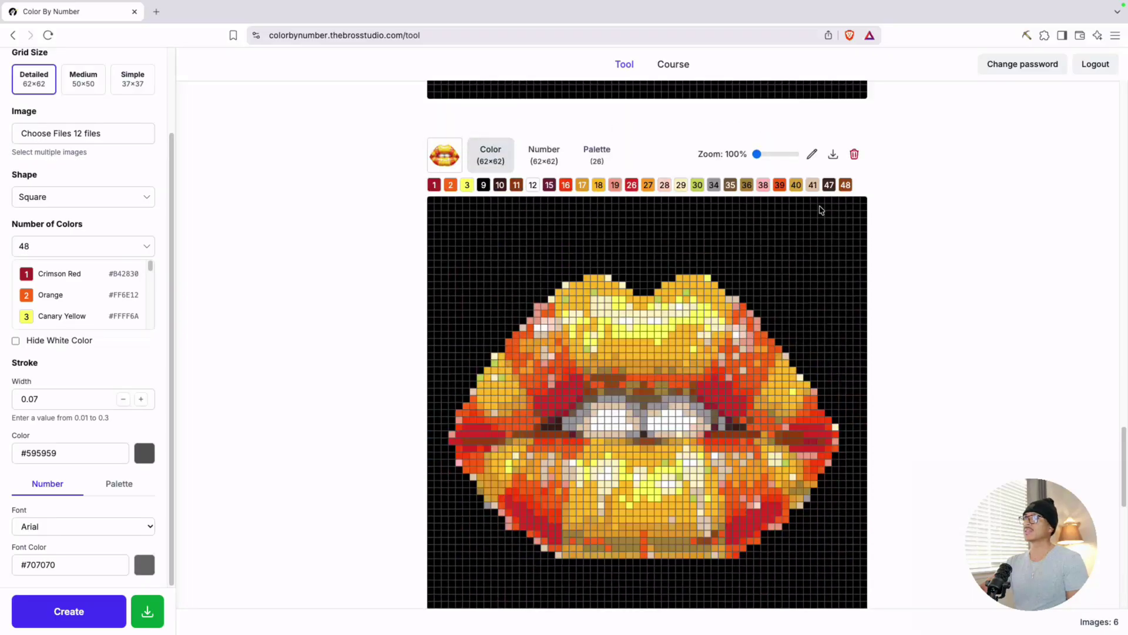
{"action": "scroll", "coordinate": [754, 394], "scroll_direction": "down", "scroll_amount": 8}
{"action": "scroll", "coordinate": [857, 238], "scroll_direction": "up", "scroll_amount": 1}
{"action": "left_click", "coordinate": [854, 170]}
{"action": "scroll", "coordinate": [647, 471], "scroll_direction": "up", "scroll_amount": 15}
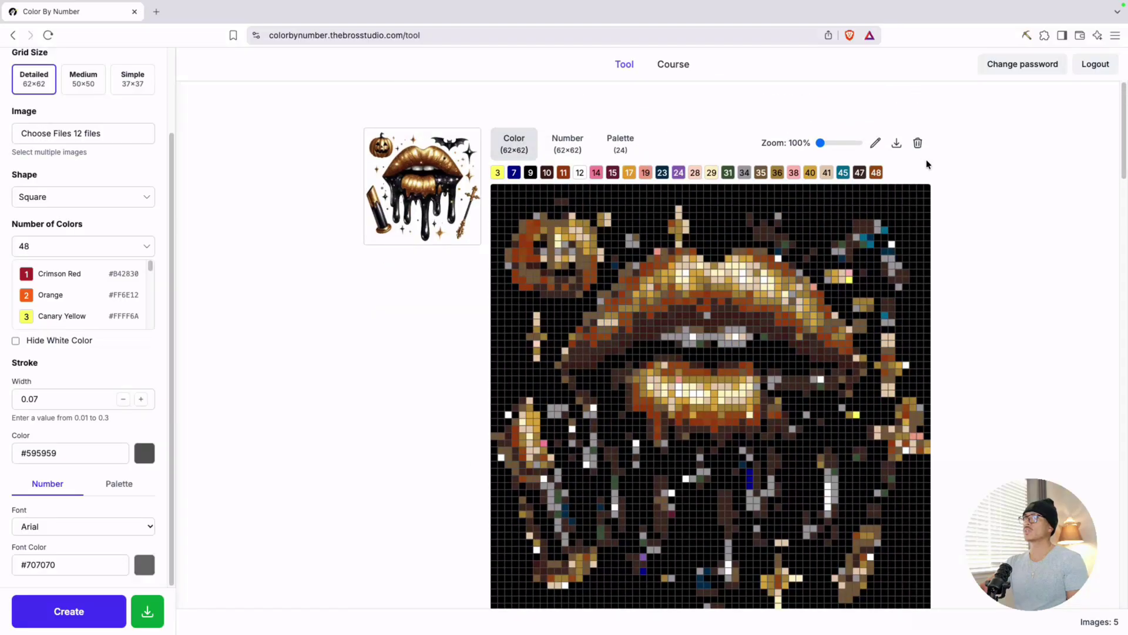
{"action": "left_click", "coordinate": [917, 141]}
{"action": "scroll", "coordinate": [684, 347], "scroll_direction": "down", "scroll_amount": 1}
{"action": "scroll", "coordinate": [693, 374], "scroll_direction": "up", "scroll_amount": 1}
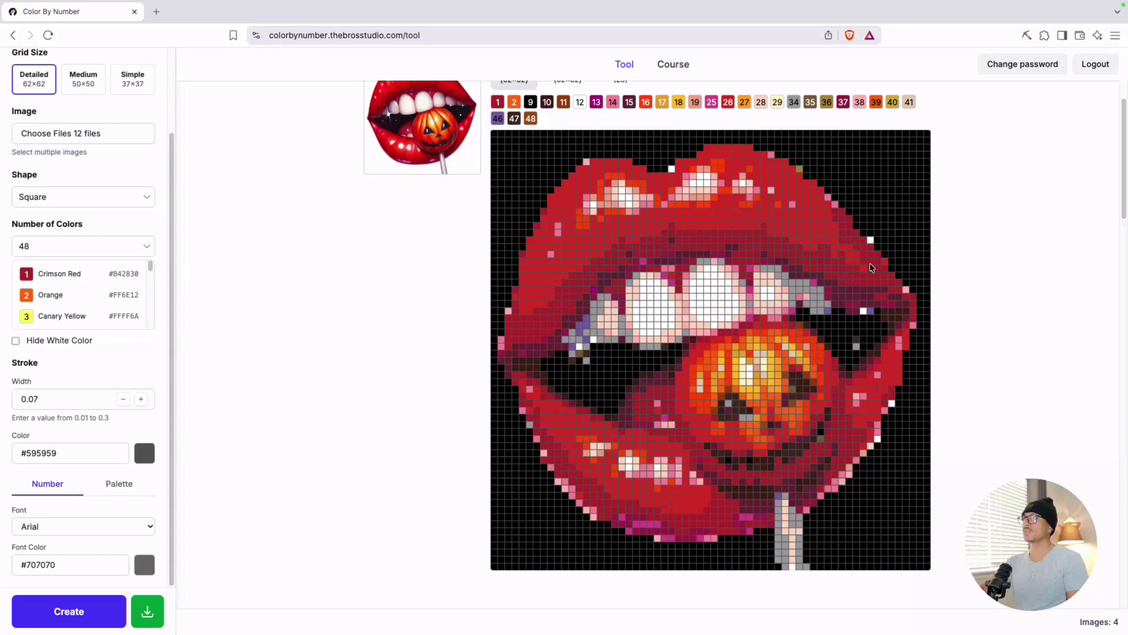
Paint the stray white cell on the lollipop lips grid's upper-right edge Crimson Red #B42830
{"action": "scroll", "coordinate": [888, 292], "scroll_direction": "up", "scroll_amount": 2}
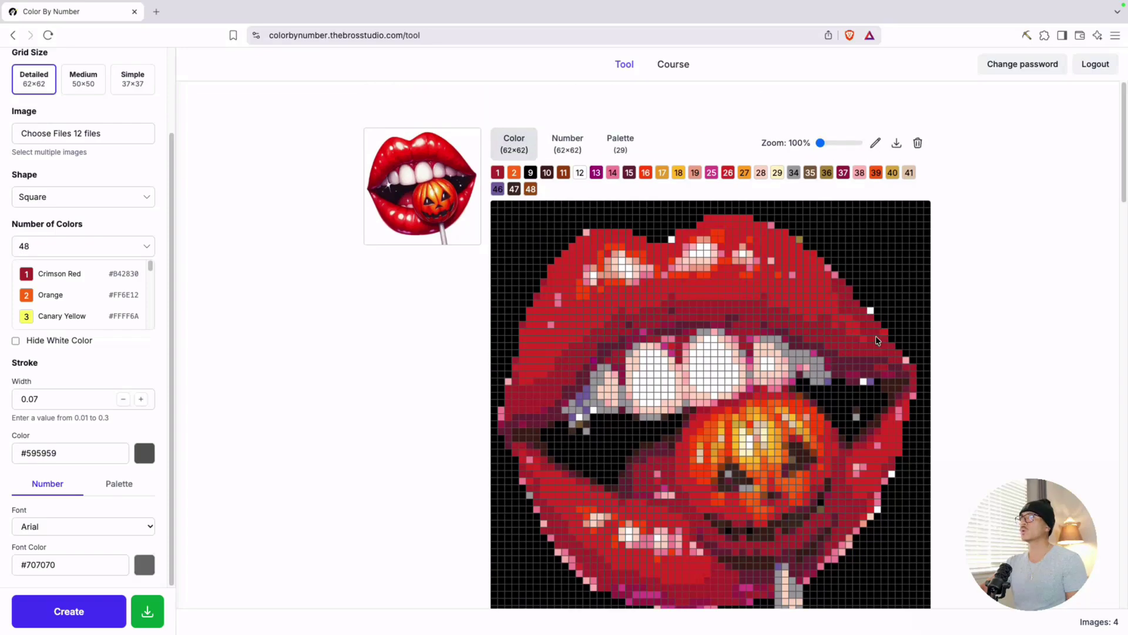
{"action": "left_click", "coordinate": [875, 144]}
{"action": "left_click", "coordinate": [696, 179]}
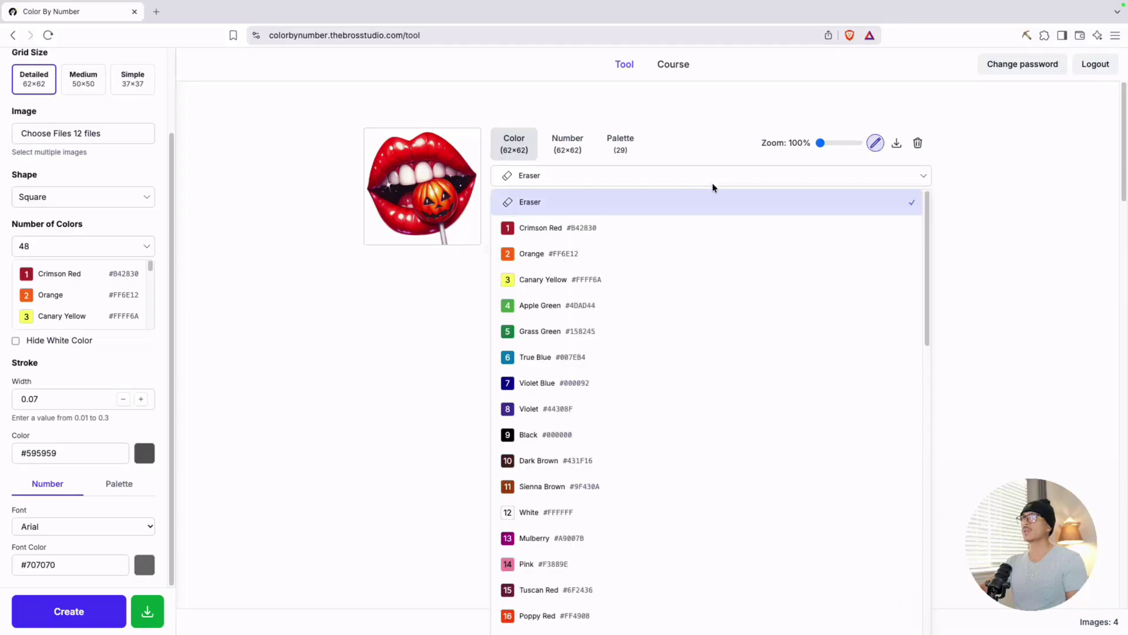
{"action": "left_click", "coordinate": [535, 235]}
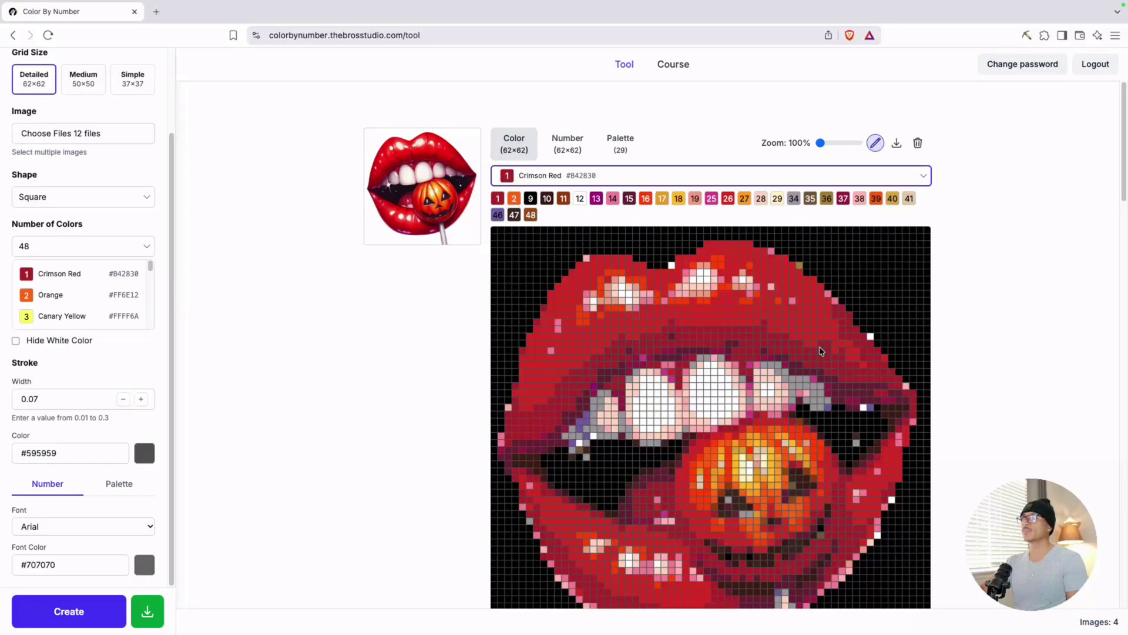
{"action": "left_click", "coordinate": [870, 337]}
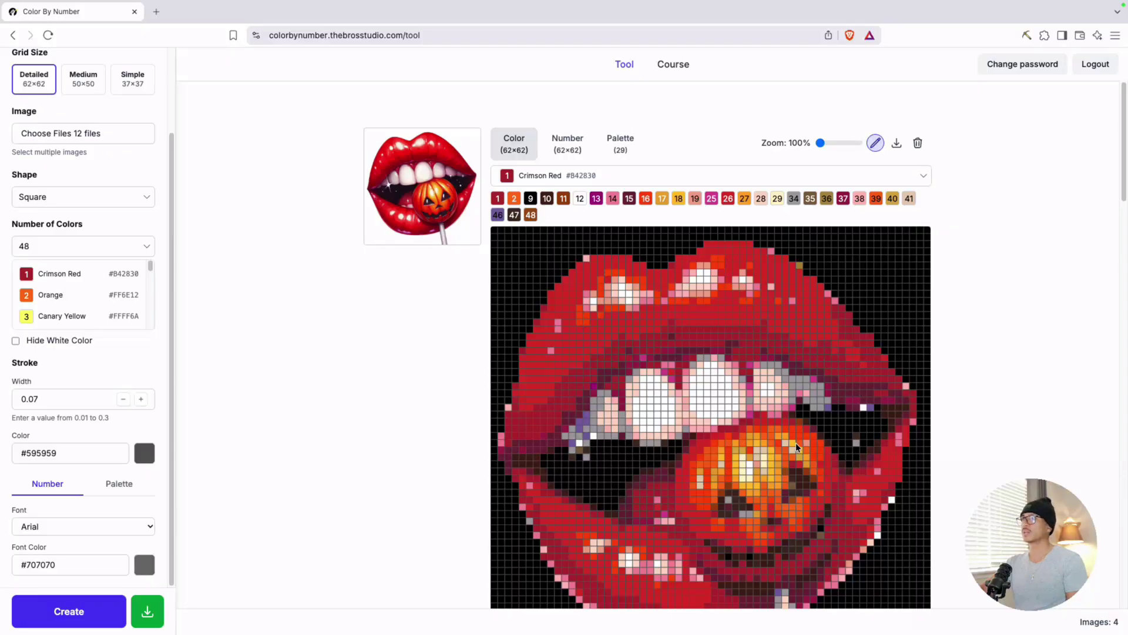
{"action": "scroll", "coordinate": [796, 442], "scroll_direction": "down", "scroll_amount": 1}
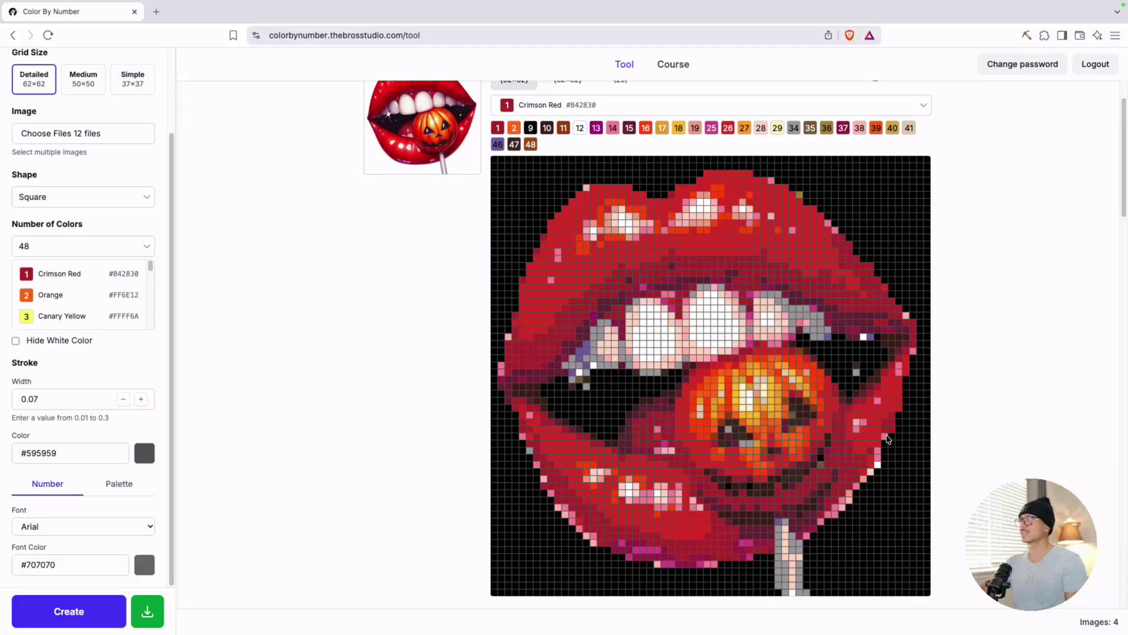
{"action": "scroll", "coordinate": [711, 300], "scroll_direction": "up", "scroll_amount": 1}
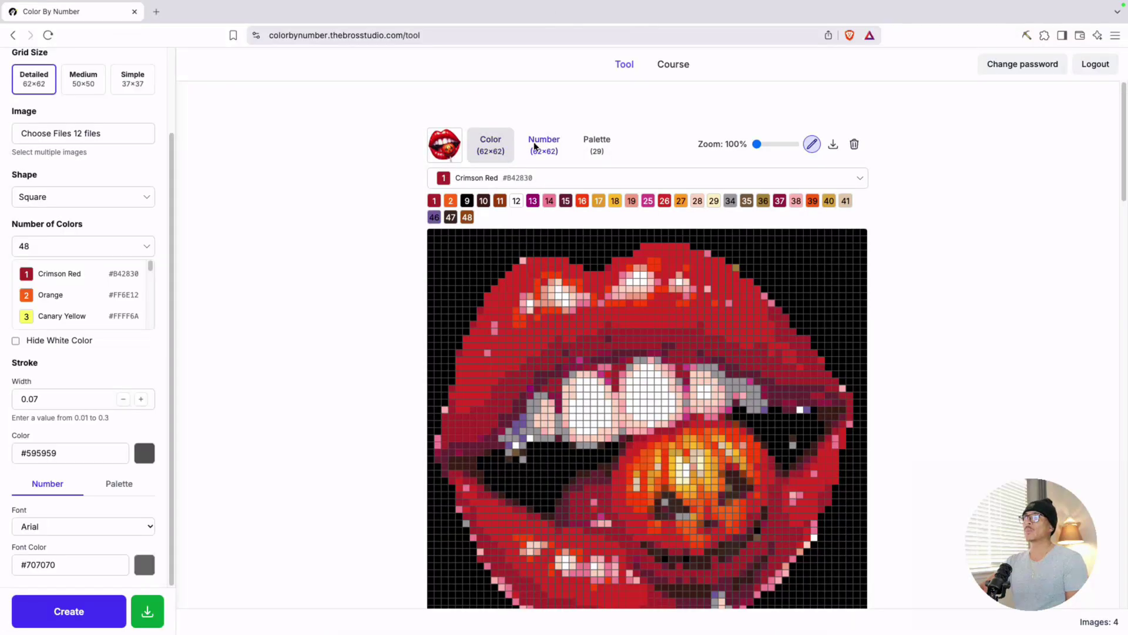
Review the lollipop lips' numbered grid and its colour palette name list
{"action": "left_click", "coordinate": [536, 150]}
{"action": "scroll", "coordinate": [596, 358], "scroll_direction": "down", "scroll_amount": 2}
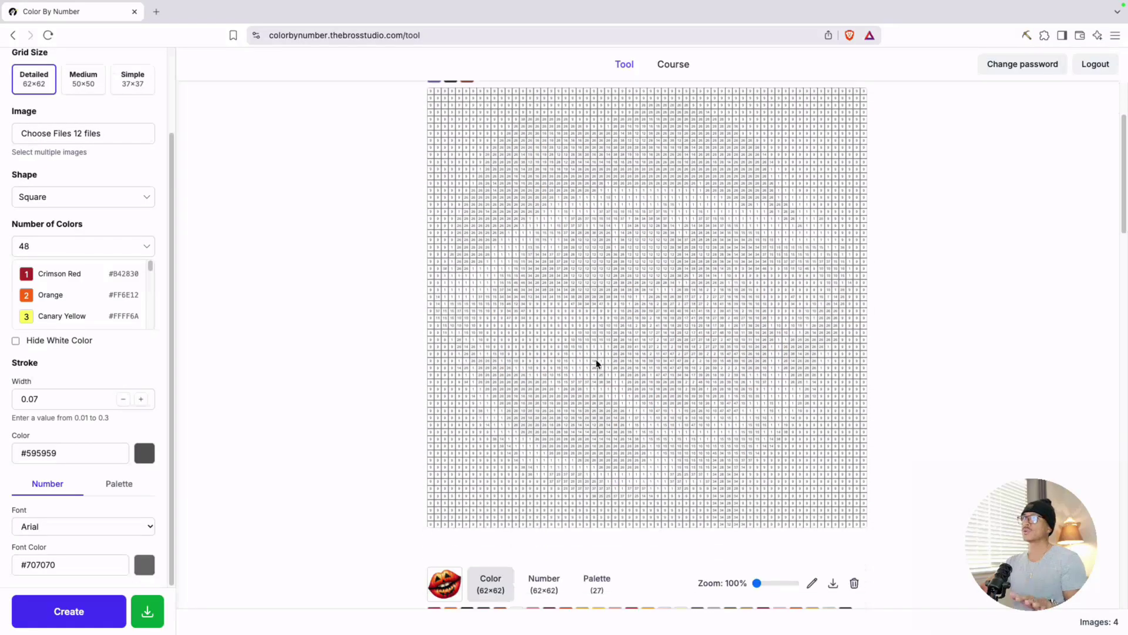
{"action": "scroll", "coordinate": [597, 359], "scroll_direction": "up", "scroll_amount": 1}
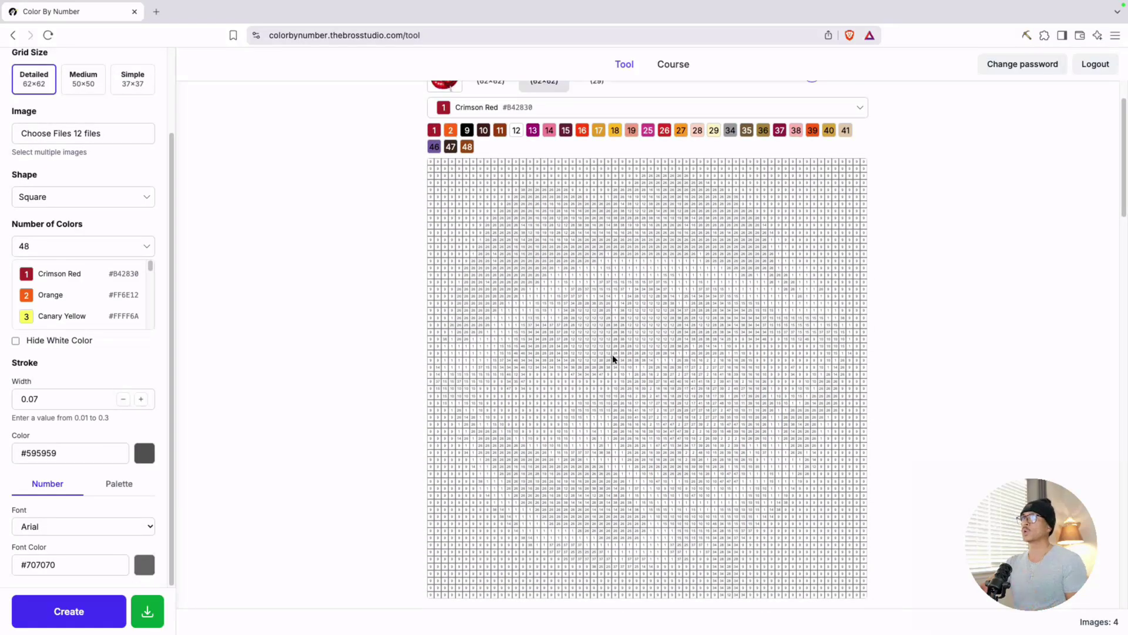
{"action": "scroll", "coordinate": [612, 354], "scroll_direction": "up", "scroll_amount": 1}
{"action": "left_click", "coordinate": [596, 147]}
{"action": "scroll", "coordinate": [544, 400], "scroll_direction": "down", "scroll_amount": 1}
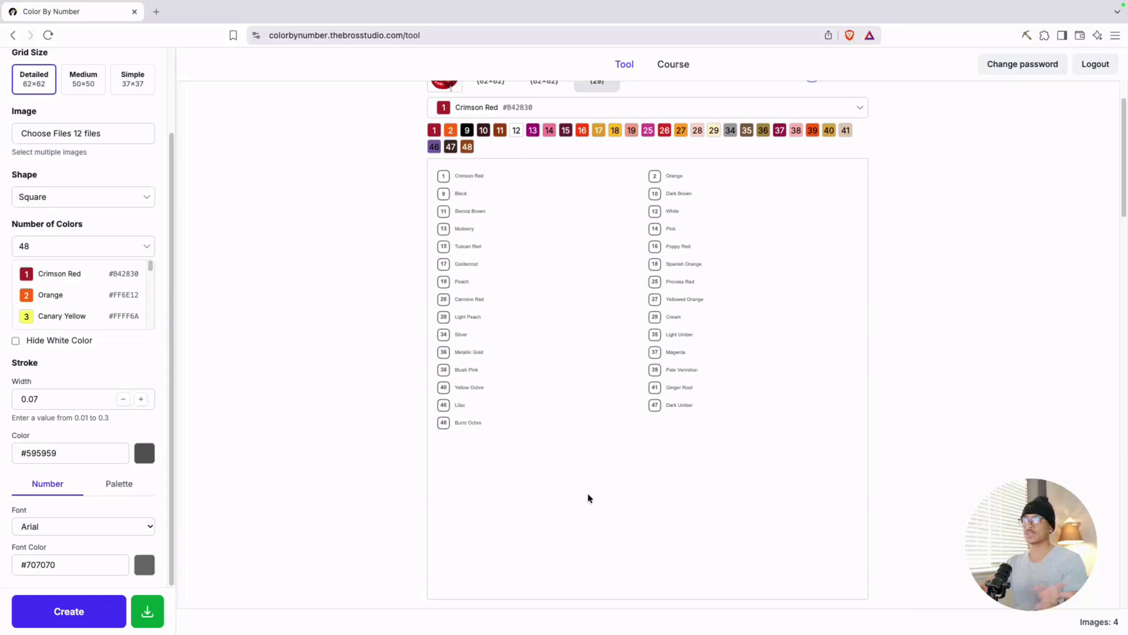
{"action": "scroll", "coordinate": [593, 493], "scroll_direction": "down", "scroll_amount": 4}
{"action": "scroll", "coordinate": [585, 446], "scroll_direction": "up", "scroll_amount": 4}
{"action": "scroll", "coordinate": [584, 443], "scroll_direction": "up", "scroll_amount": 1}
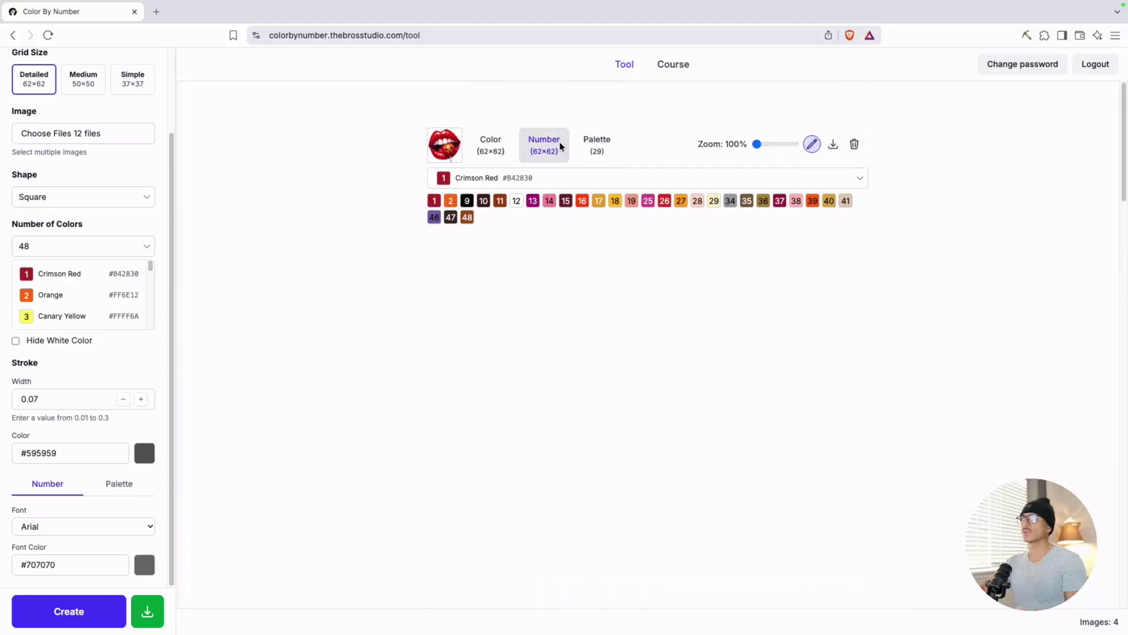
Download the numbered lips grid image and confirm saving the file
{"action": "left_click", "coordinate": [558, 147]}
{"action": "left_click", "coordinate": [832, 145]}
{"action": "key", "text": "Return"}
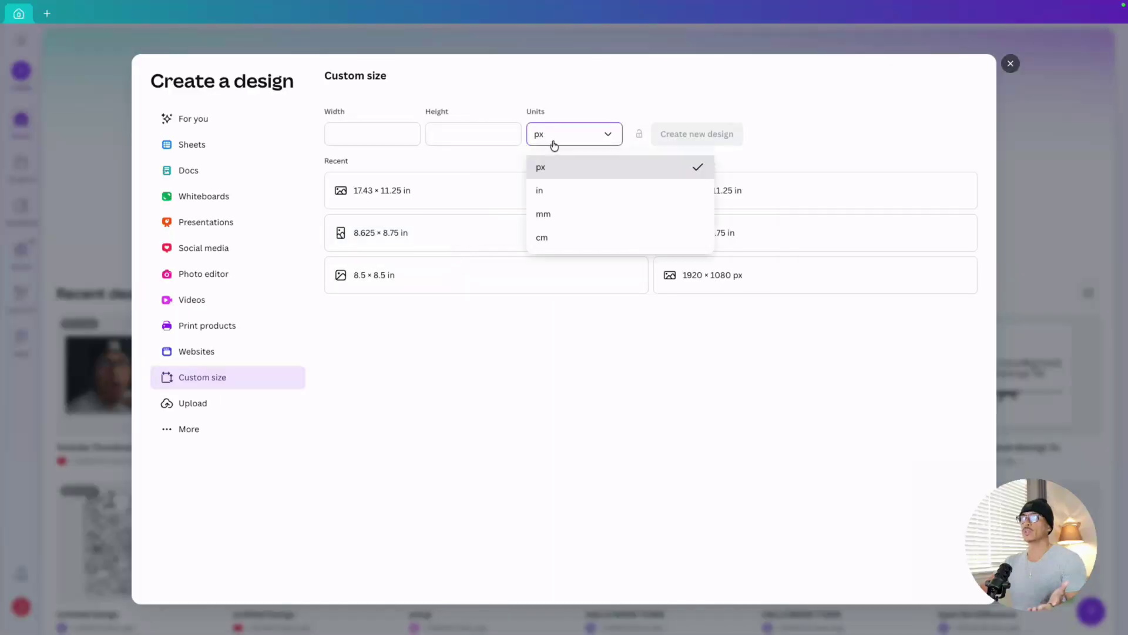
Switch the custom design size to inches and enter a width of 8.5
{"action": "left_click", "coordinate": [564, 194]}
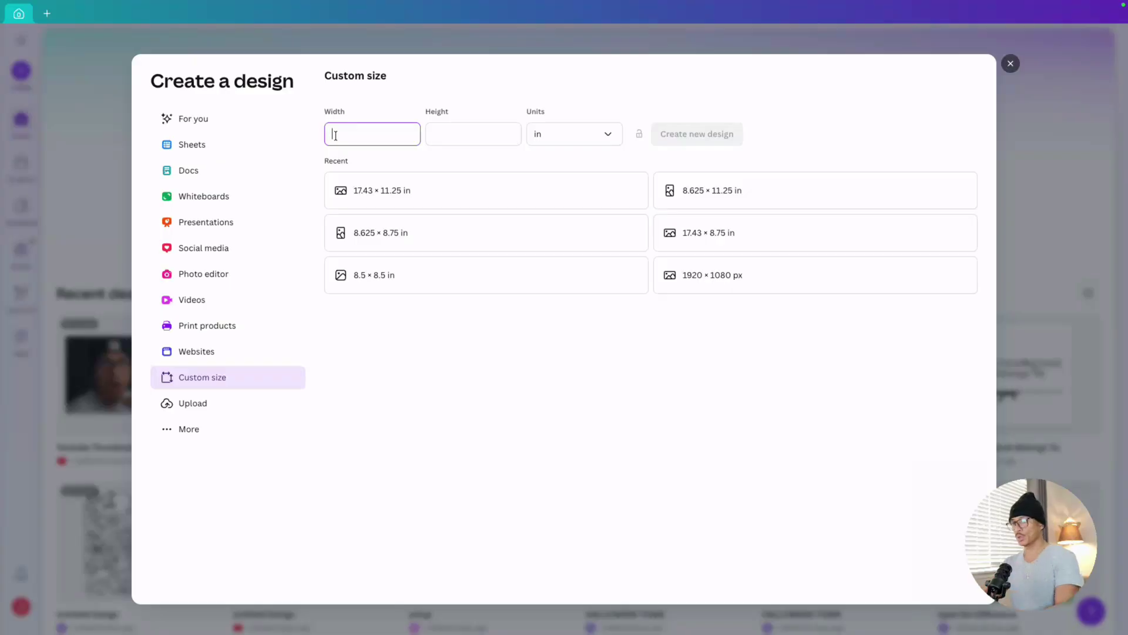
{"action": "type", "text": ".5"}
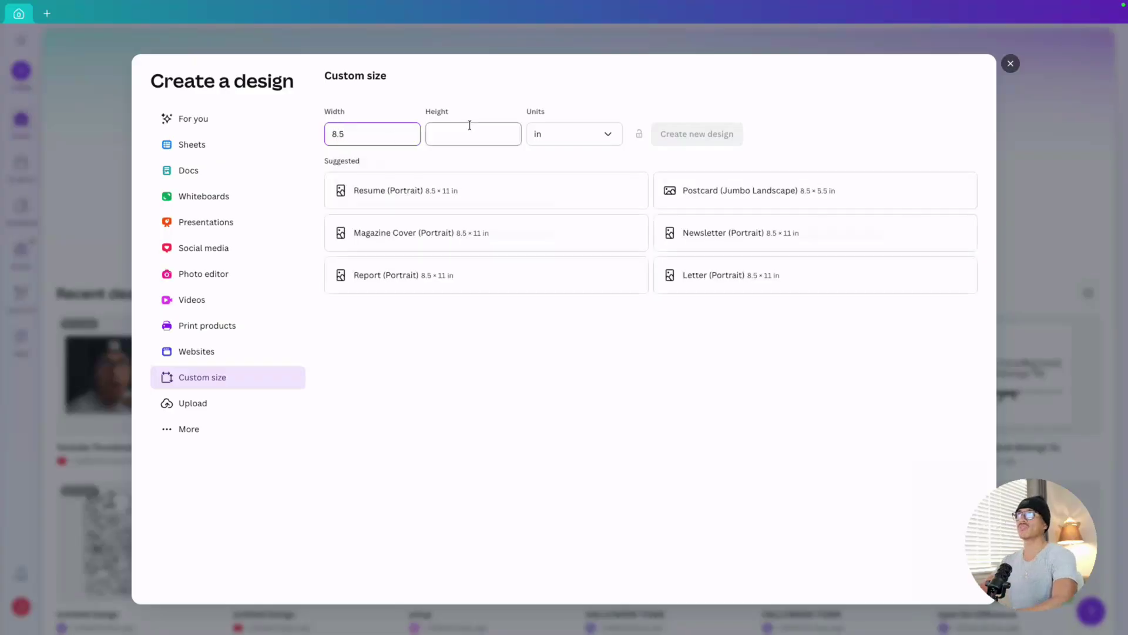
{"action": "type", "text": "8.5"}
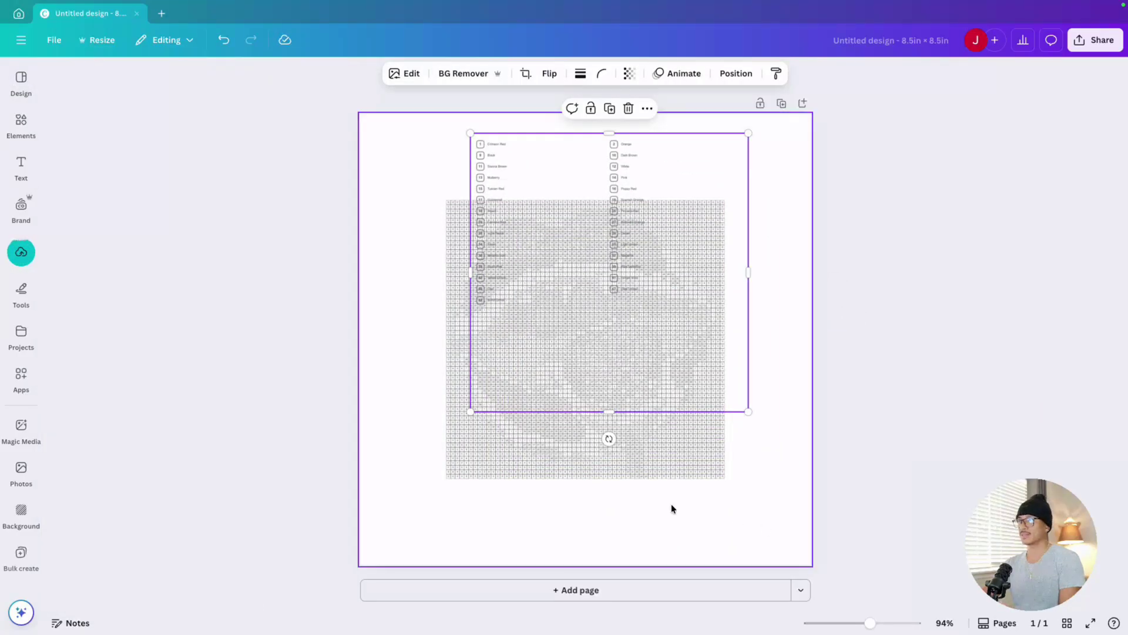
Add two more pages, shift the palette legend left and move the numbered grid to page 2
{"action": "left_click", "coordinate": [647, 591]}
{"action": "left_click", "coordinate": [639, 585]}
{"action": "scroll", "coordinate": [600, 282], "scroll_direction": "up", "scroll_amount": 15}
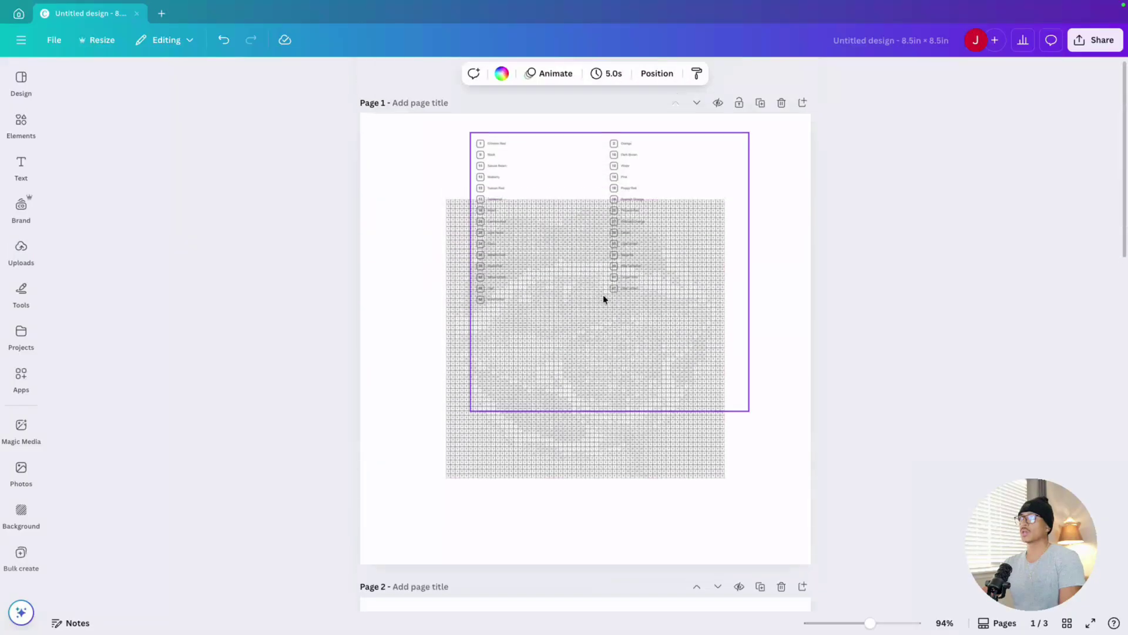
{"action": "left_click_drag", "start_coordinate": [599, 282], "coordinate": [484, 245]}
{"action": "left_click_drag", "start_coordinate": [656, 304], "coordinate": [647, 466]}
Enlarge the palette legend to 7.7 in square and the document info image to 5.6 in
{"action": "scroll", "coordinate": [649, 463], "scroll_direction": "up", "scroll_amount": 5}
{"action": "left_click_drag", "start_coordinate": [639, 392], "coordinate": [811, 564]}
{"action": "left_click_drag", "start_coordinate": [597, 411], "coordinate": [529, 351]}
{"action": "left_click_drag", "start_coordinate": [644, 381], "coordinate": [807, 552]}
Send the purple border to the back and fit the colour list inside it at about 7.8 in
{"action": "left_click", "coordinate": [742, 84]}
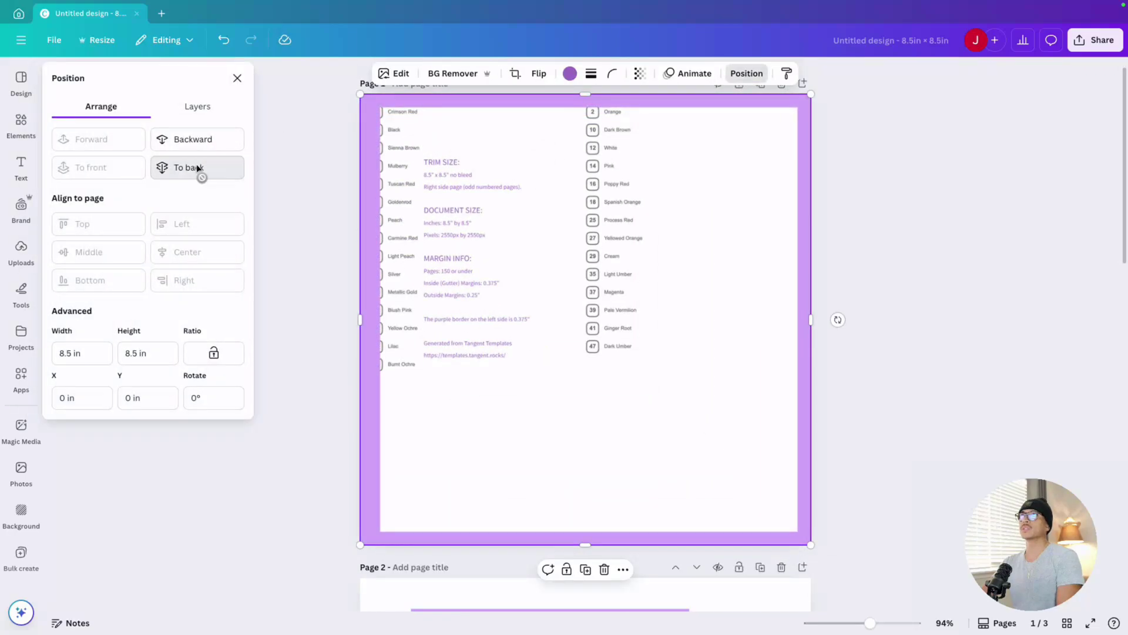
{"action": "left_click", "coordinate": [214, 168]}
{"action": "left_click", "coordinate": [831, 252]}
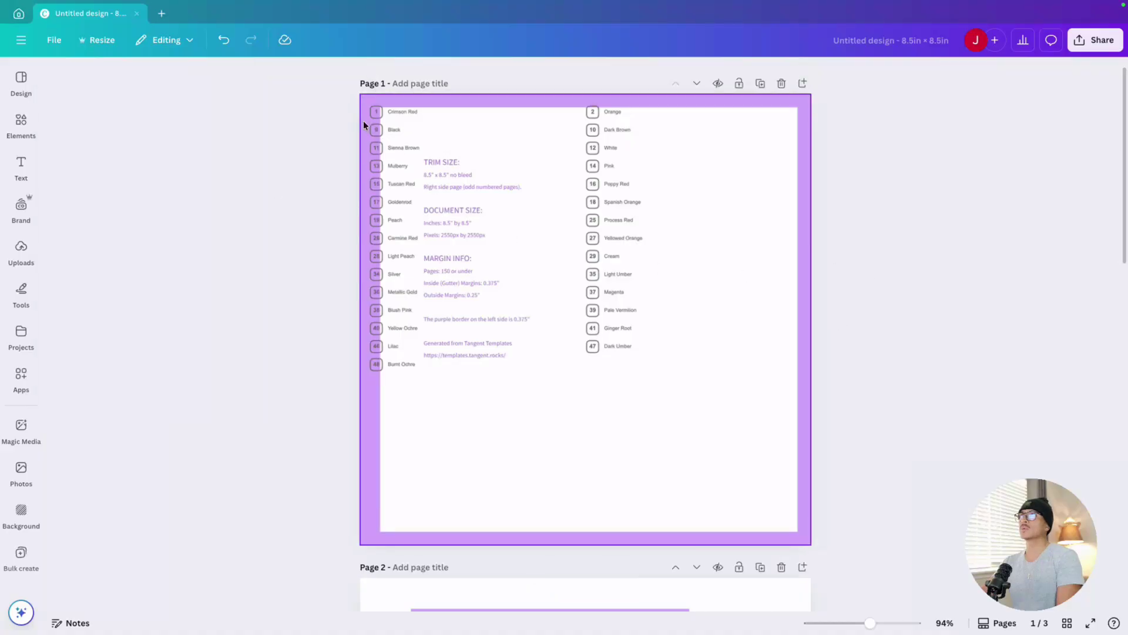
{"action": "left_click", "coordinate": [435, 175]}
{"action": "left_click_drag", "start_coordinate": [417, 266], "coordinate": [453, 269]}
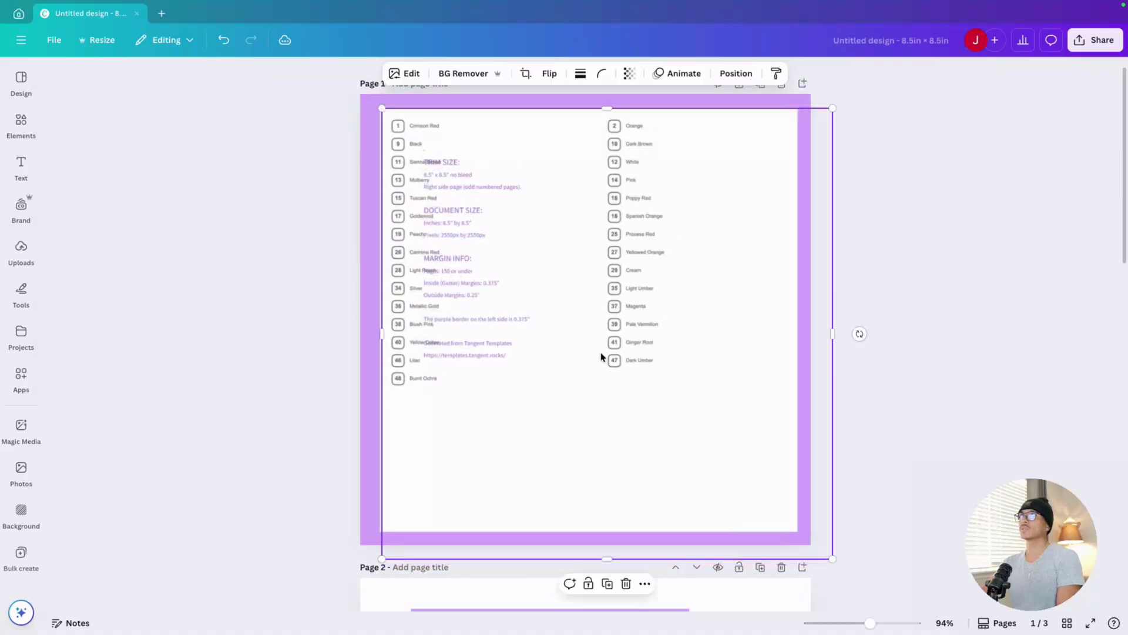
{"action": "left_click_drag", "start_coordinate": [831, 557], "coordinate": [980, 632]}
Stretch Page 2's purple frame from the top-left corner to fill the page and send it behind the grid
{"action": "left_click", "coordinate": [192, 474]}
{"action": "scroll", "coordinate": [192, 474], "scroll_direction": "down", "scroll_amount": 7}
{"action": "left_click", "coordinate": [420, 246]}
{"action": "left_click_drag", "start_coordinate": [420, 246], "coordinate": [371, 215]}
{"action": "left_click_drag", "start_coordinate": [638, 433], "coordinate": [811, 606]}
{"action": "left_click", "coordinate": [745, 73]}
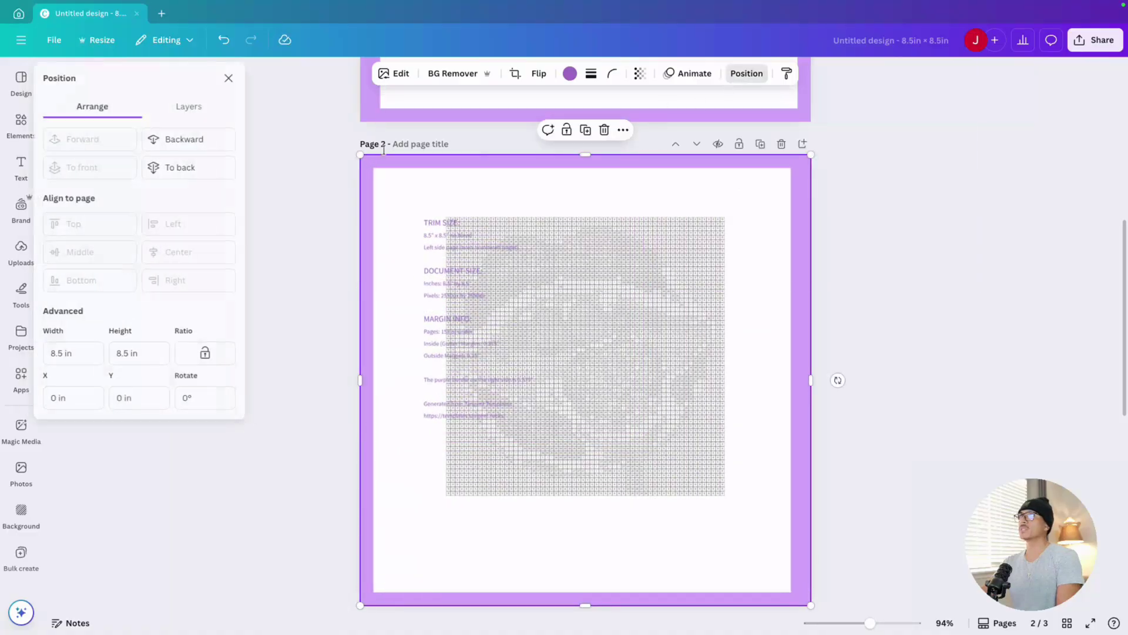
{"action": "left_click", "coordinate": [205, 167]}
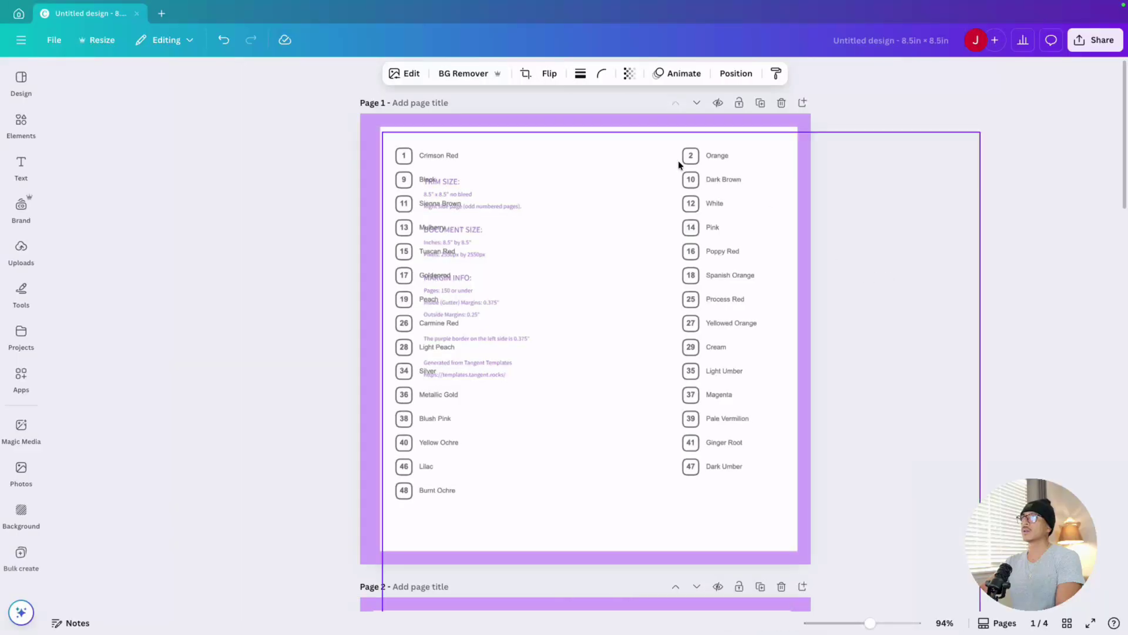
Add a blank page and move it to the front of the design
{"action": "left_click", "coordinate": [802, 104]}
{"action": "scroll", "coordinate": [935, 271], "scroll_direction": "up", "scroll_amount": 3}
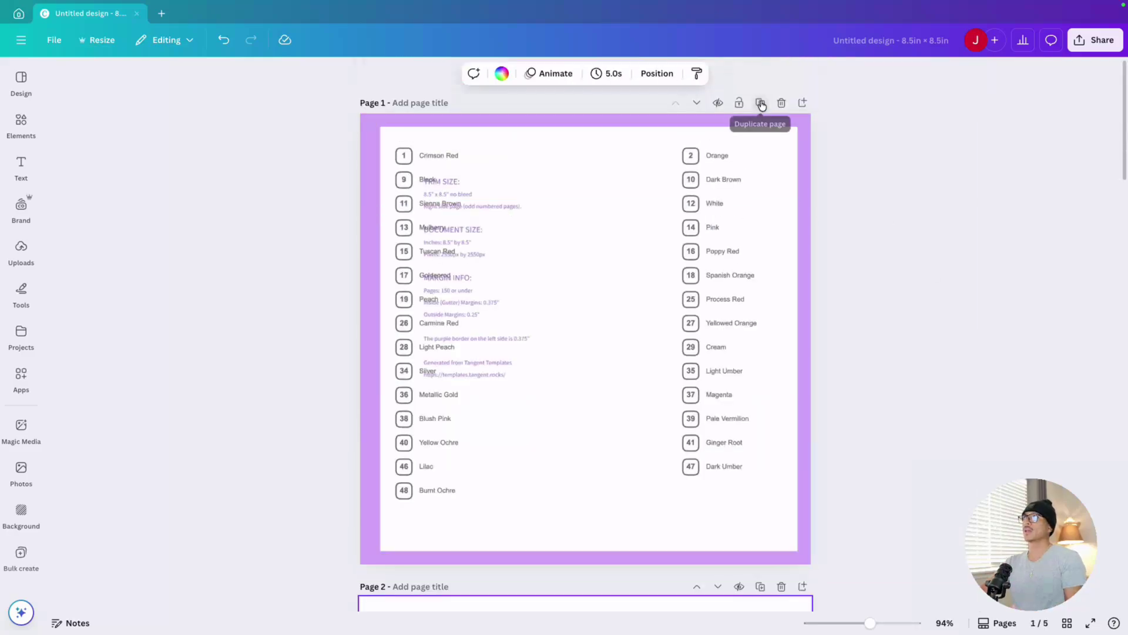
{"action": "left_click", "coordinate": [697, 586]}
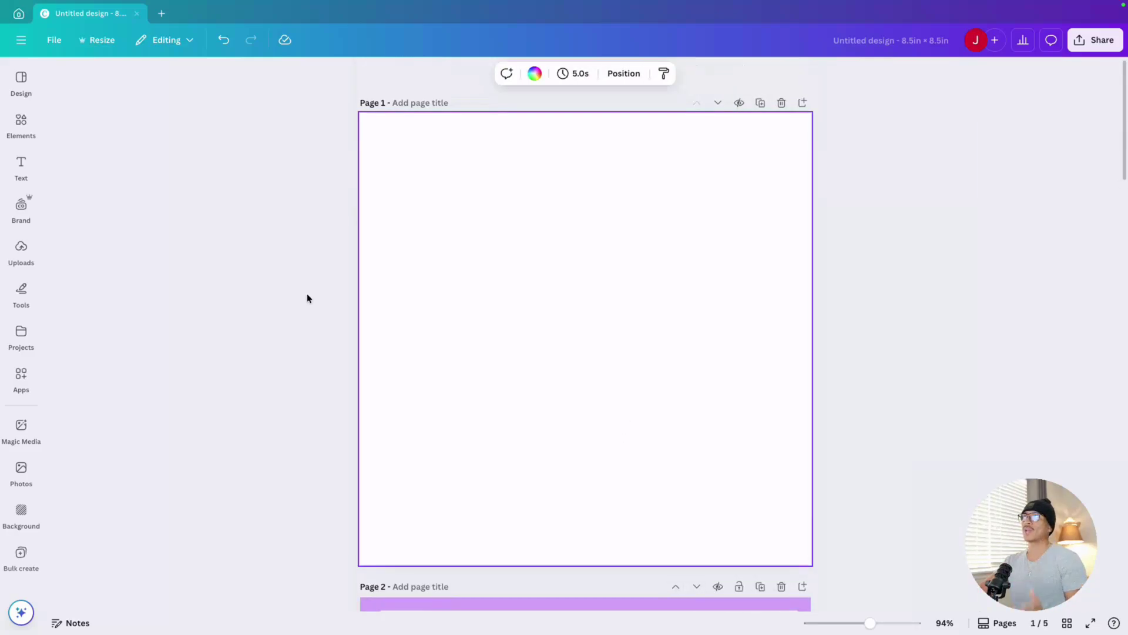
Drag a purple border template onto page 3 over the numbered lips grid
{"action": "scroll", "coordinate": [307, 294], "scroll_direction": "down", "scroll_amount": 5}
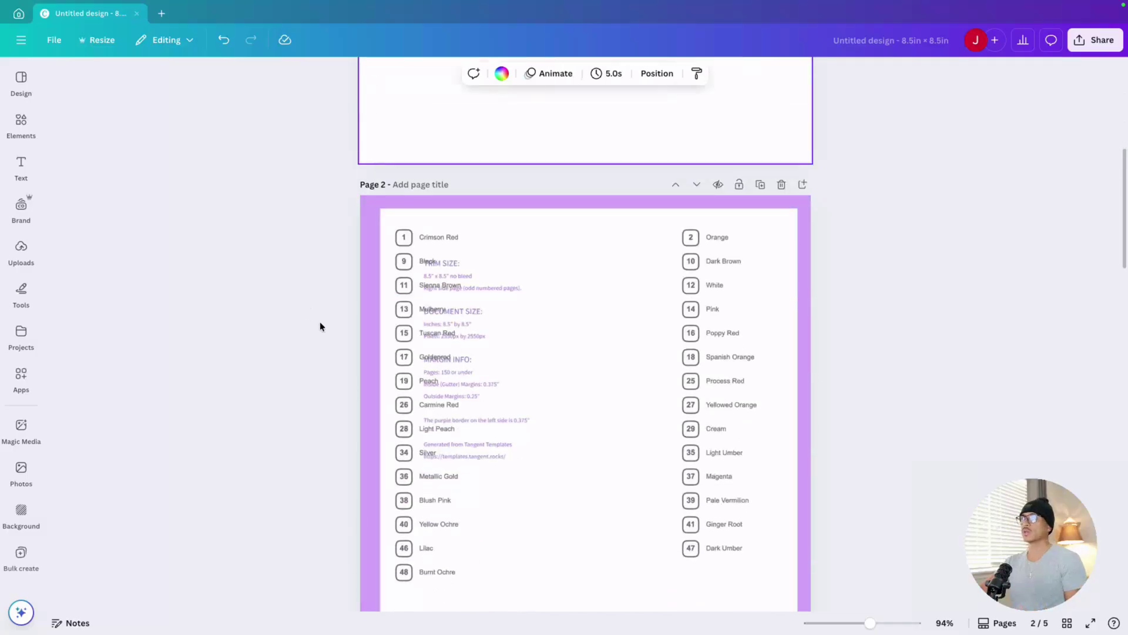
{"action": "scroll", "coordinate": [602, 317], "scroll_direction": "down", "scroll_amount": 1}
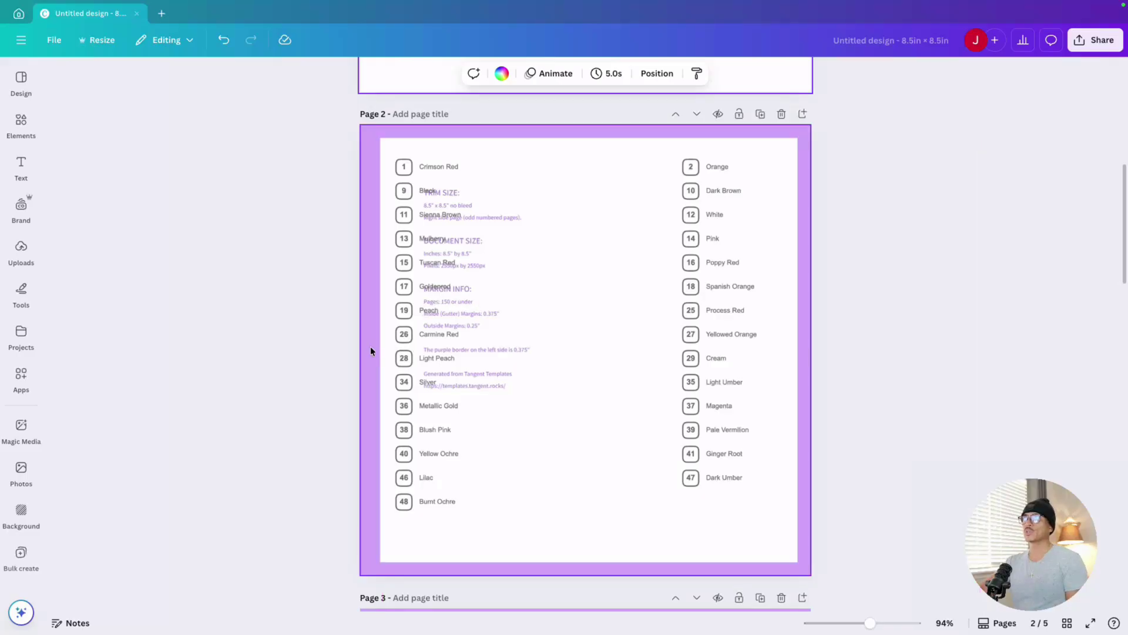
{"action": "left_click_drag", "start_coordinate": [371, 351], "coordinate": [384, 556]}
{"action": "left_click_drag", "start_coordinate": [361, 432], "coordinate": [468, 190]}
{"action": "left_click", "coordinate": [351, 403]}
Fit Page 3's purple border to the page, send it behind the grid, and nudge the grid right
{"action": "scroll", "coordinate": [405, 376], "scroll_direction": "down", "scroll_amount": 5}
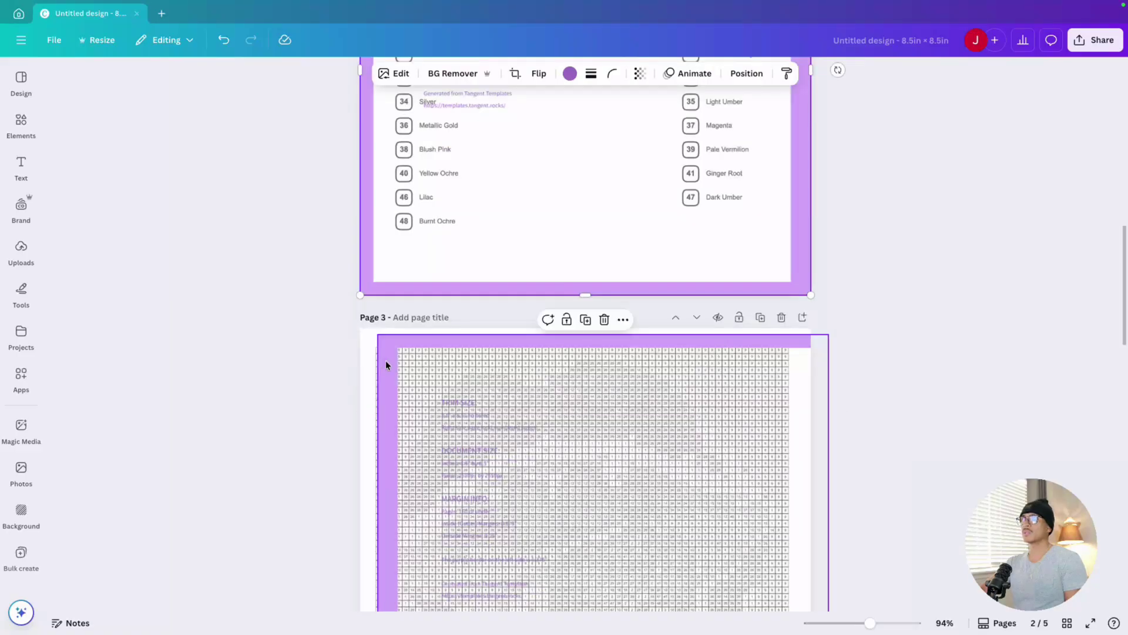
{"action": "mouse_move", "coordinate": [393, 363]}
{"action": "left_mouse_down"}
{"action": "mouse_move", "coordinate": [368, 380]}
{"action": "mouse_move", "coordinate": [380, 355]}
{"action": "left_mouse_up"}
{"action": "scroll", "coordinate": [644, 305], "scroll_direction": "down", "scroll_amount": 5}
{"action": "scroll", "coordinate": [639, 308], "scroll_direction": "up", "scroll_amount": 3}
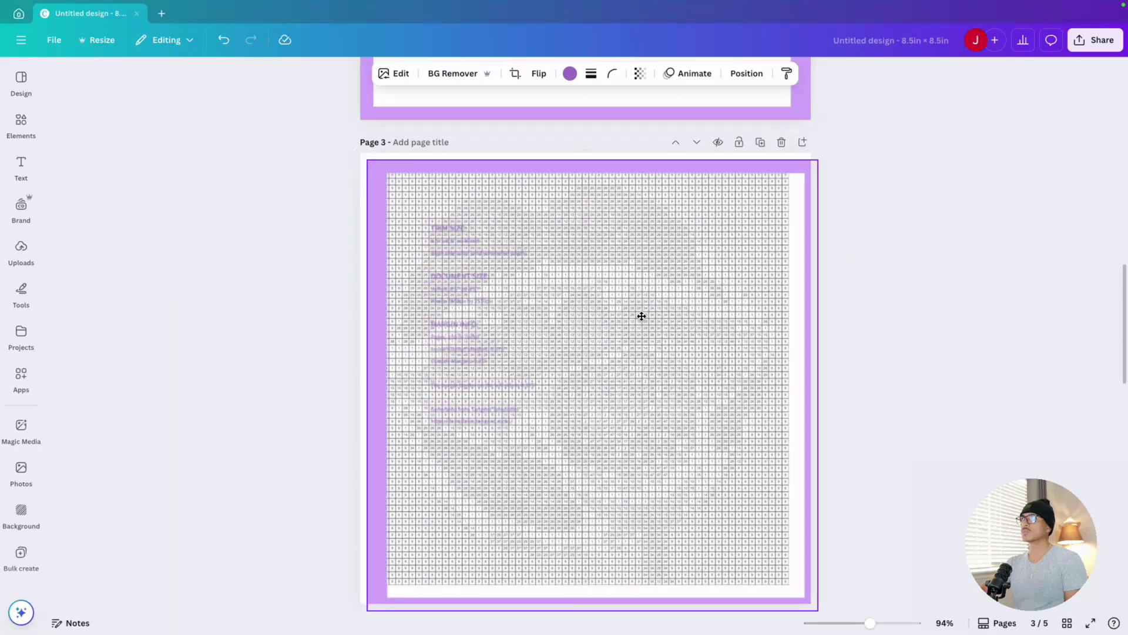
{"action": "left_click_drag", "start_coordinate": [641, 317], "coordinate": [634, 309]}
{"action": "left_click", "coordinate": [746, 73]}
{"action": "left_click", "coordinate": [187, 167]}
{"action": "left_click", "coordinate": [269, 266]}
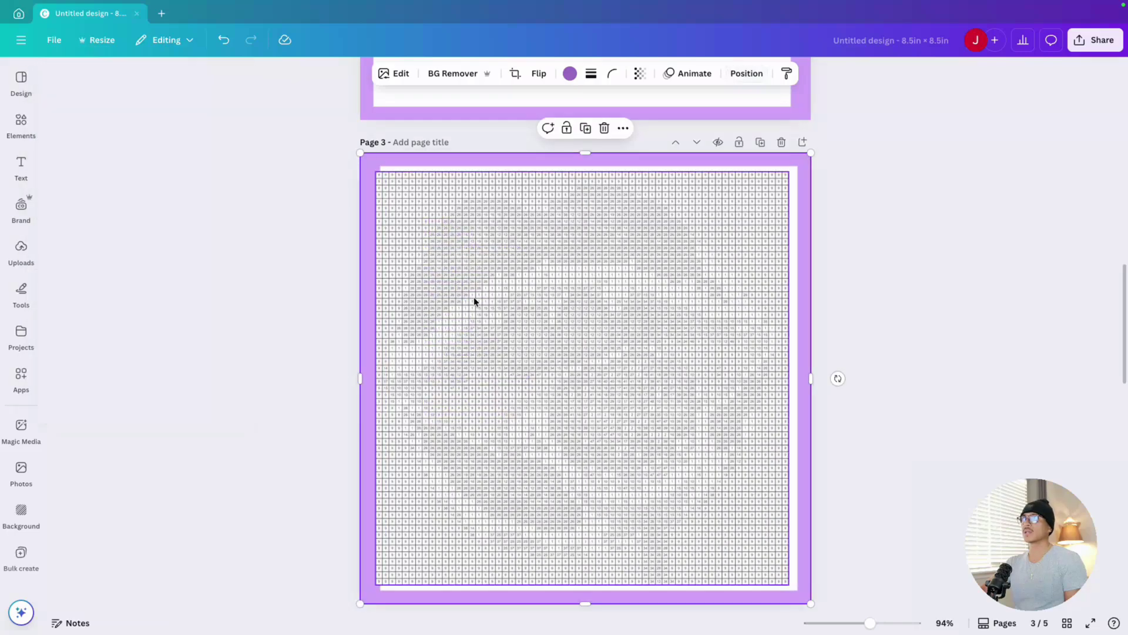
{"action": "left_click_drag", "start_coordinate": [475, 301], "coordinate": [483, 296]}
Send Page 4's purple frame to the back and enlarge the colour chart over it
{"action": "scroll", "coordinate": [841, 327], "scroll_direction": "down", "scroll_amount": 15}
{"action": "scroll", "coordinate": [793, 417], "scroll_direction": "up", "scroll_amount": 20}
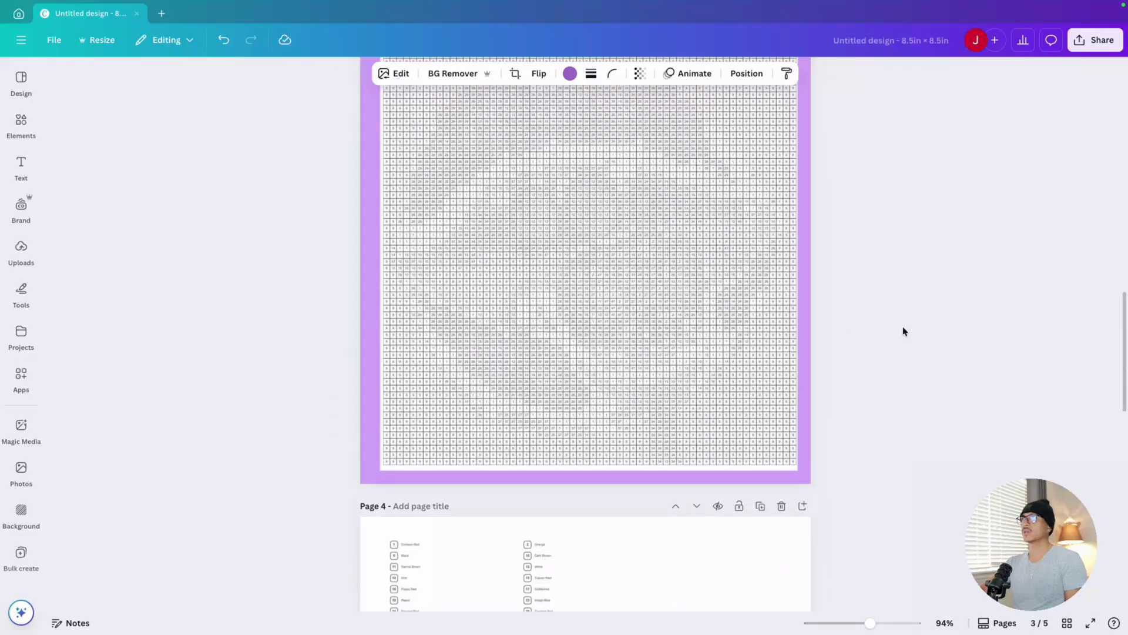
{"action": "left_click", "coordinate": [807, 255]}
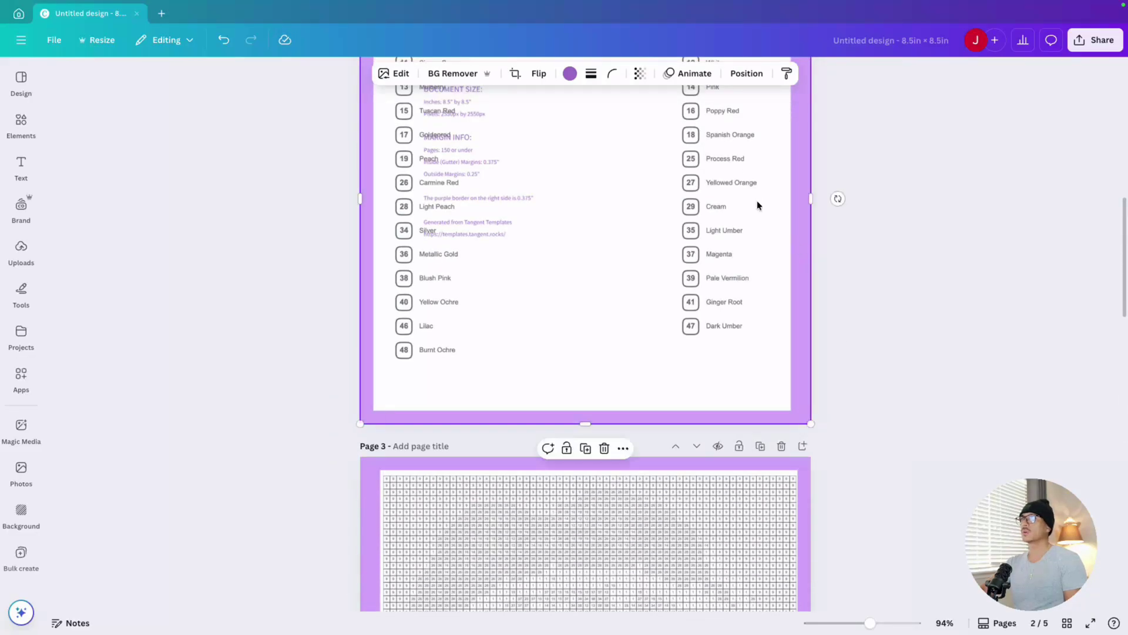
{"action": "scroll", "coordinate": [741, 270], "scroll_direction": "down", "scroll_amount": 10}
{"action": "left_click", "coordinate": [700, 326]}
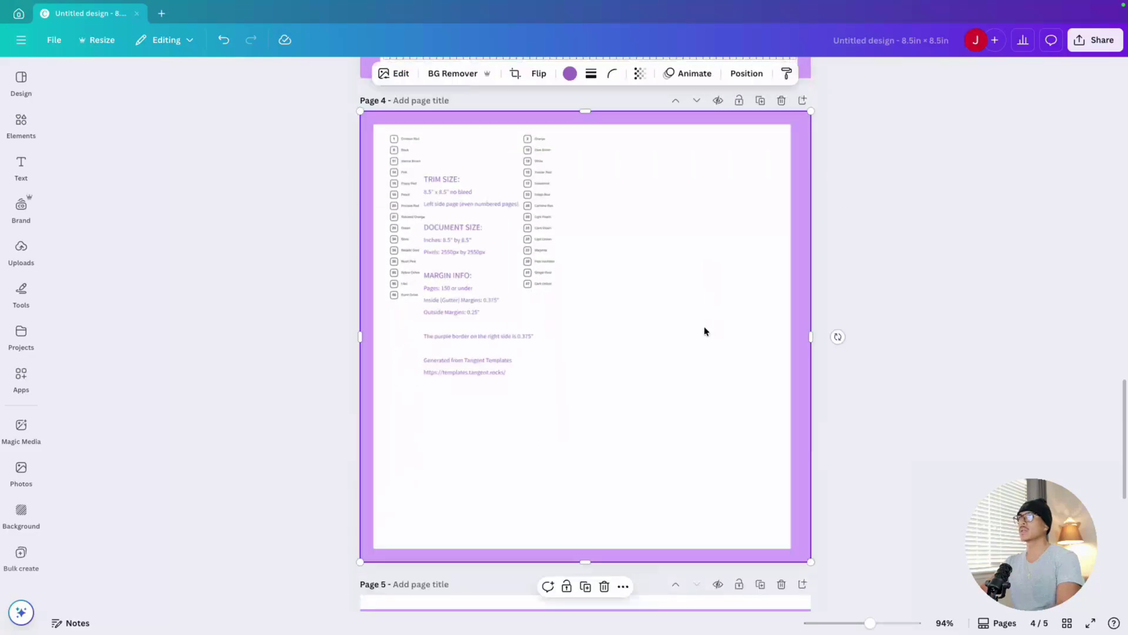
{"action": "left_click", "coordinate": [746, 73]}
{"action": "left_click", "coordinate": [194, 168]}
{"action": "left_click", "coordinate": [581, 342]}
{"action": "left_click_drag", "start_coordinate": [662, 406], "coordinate": [881, 379]}
Align Page 5's purple frame to the top and enlarge the grid to about 7.7 in square near the top-left
{"action": "scroll", "coordinate": [881, 379], "scroll_direction": "up", "scroll_amount": 2}
{"action": "scroll", "coordinate": [887, 379], "scroll_direction": "down", "scroll_amount": 8}
{"action": "left_click", "coordinate": [689, 244]}
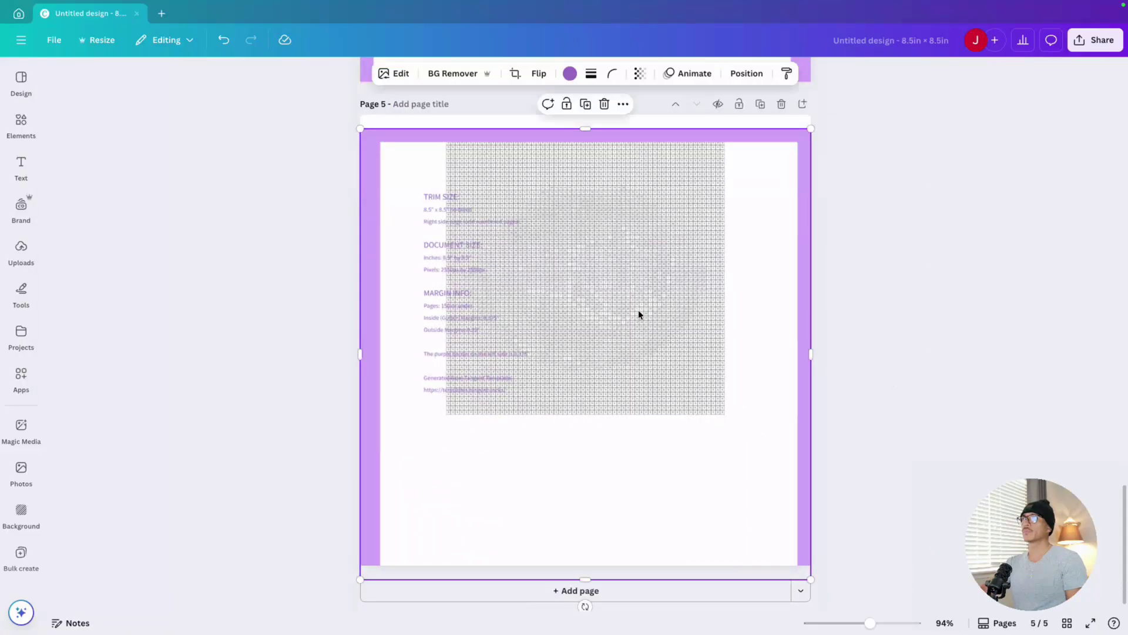
{"action": "left_click", "coordinate": [747, 73]}
{"action": "left_click_drag", "start_coordinate": [604, 298], "coordinate": [556, 332]}
{"action": "left_click_drag", "start_coordinate": [737, 253], "coordinate": [738, 243]}
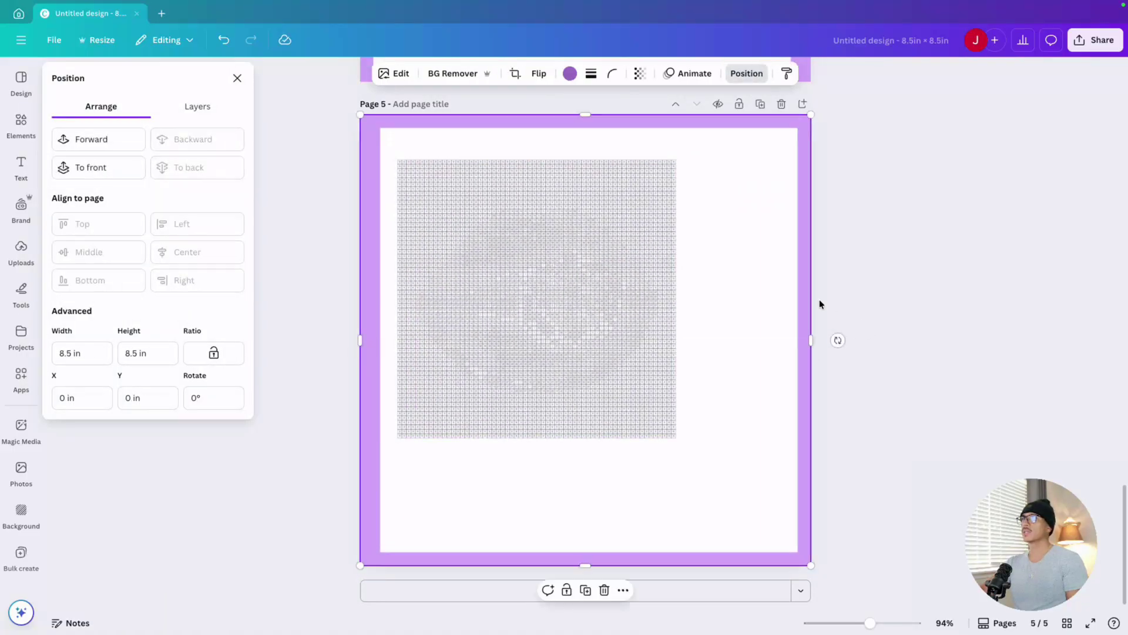
{"action": "left_click", "coordinate": [604, 285]}
{"action": "left_click_drag", "start_coordinate": [605, 285], "coordinate": [589, 257]}
{"action": "left_click_drag", "start_coordinate": [660, 409], "coordinate": [797, 542]}
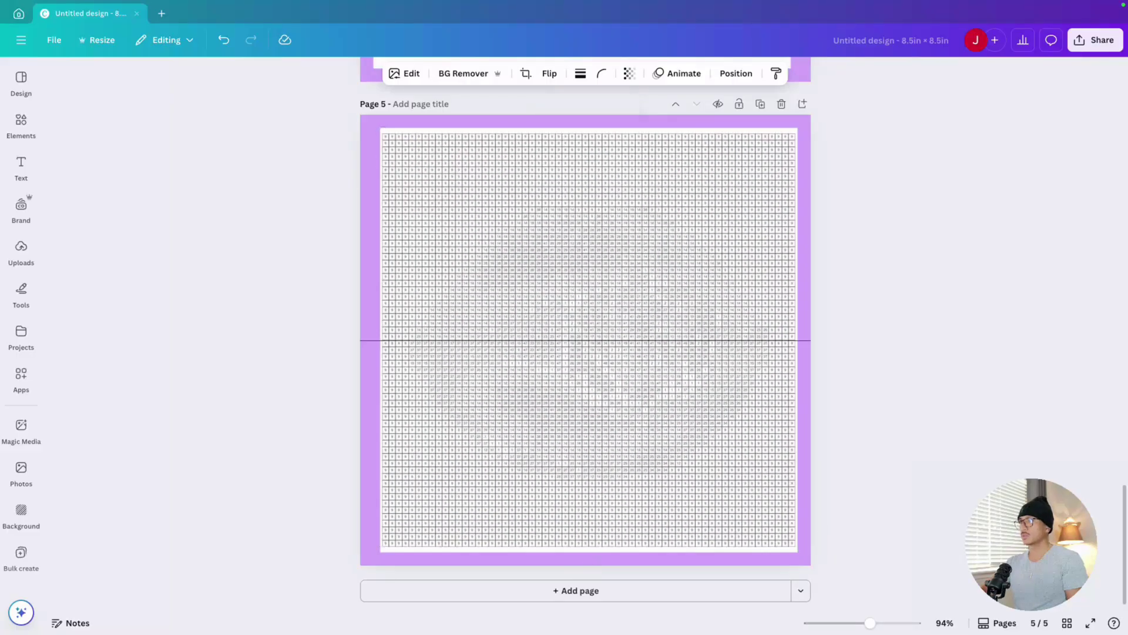
{"action": "left_click", "coordinate": [833, 372]}
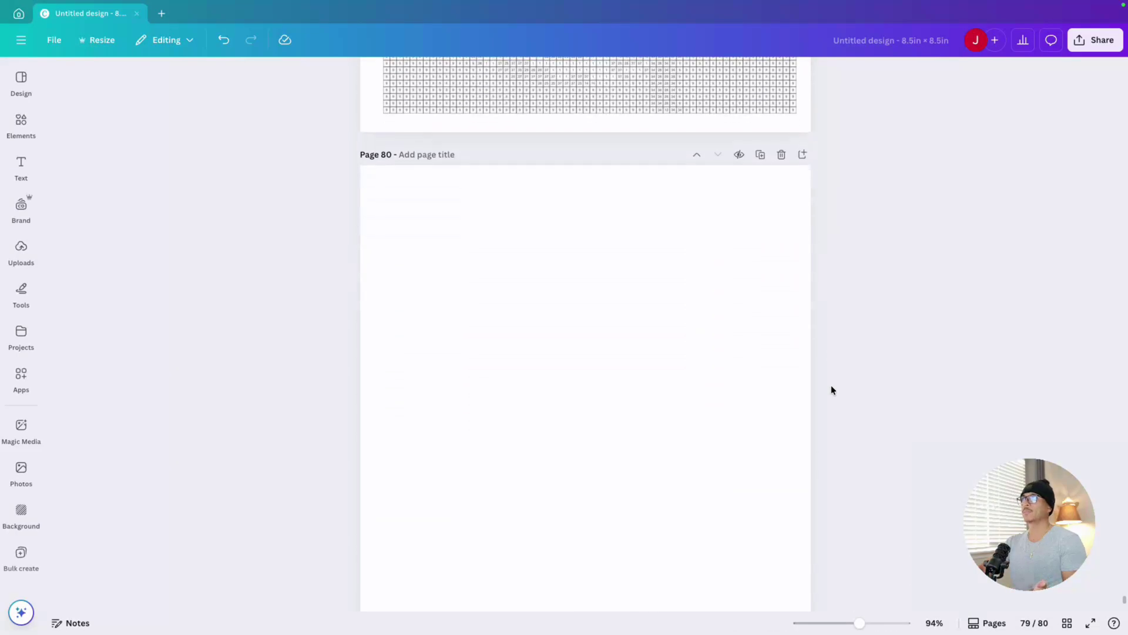
In Share > Download, choose PDF Print, All pages (1–80) and the CMYK colour profile
{"action": "left_click", "coordinate": [1089, 40]}
{"action": "left_click", "coordinate": [914, 280]}
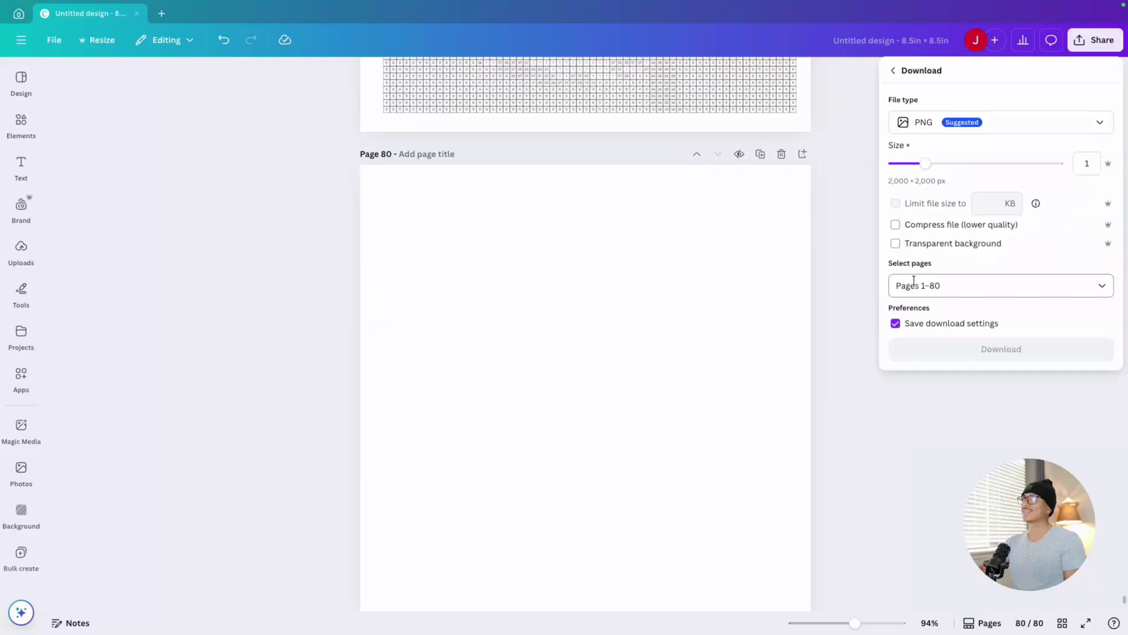
{"action": "left_click", "coordinate": [940, 122]}
{"action": "left_click", "coordinate": [932, 259]}
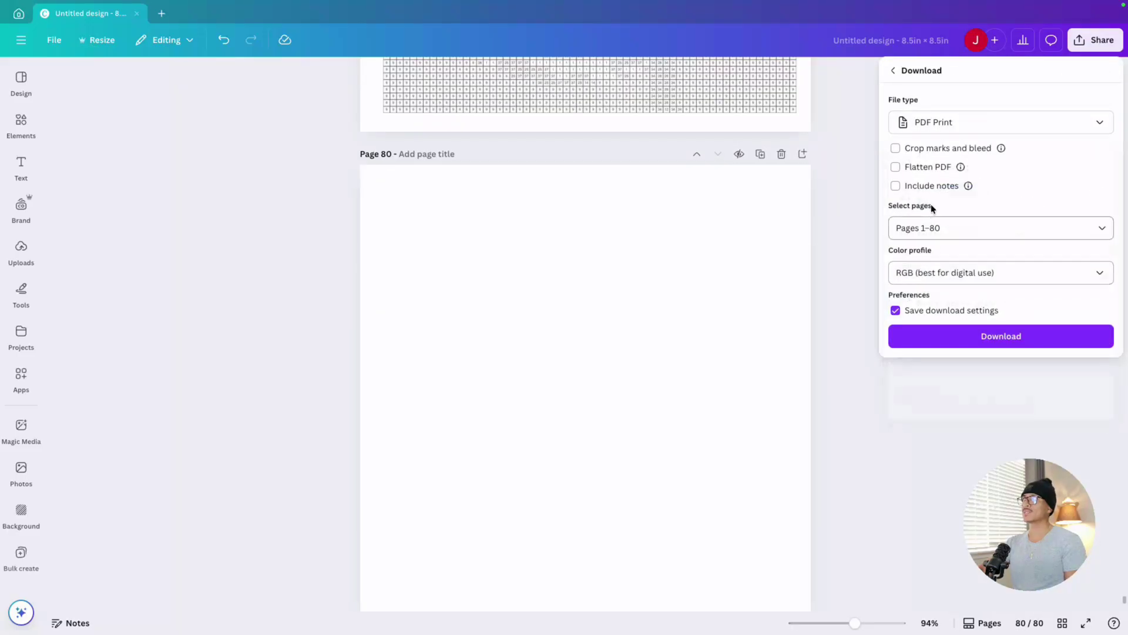
{"action": "left_click", "coordinate": [914, 232]}
{"action": "left_click", "coordinate": [937, 261]}
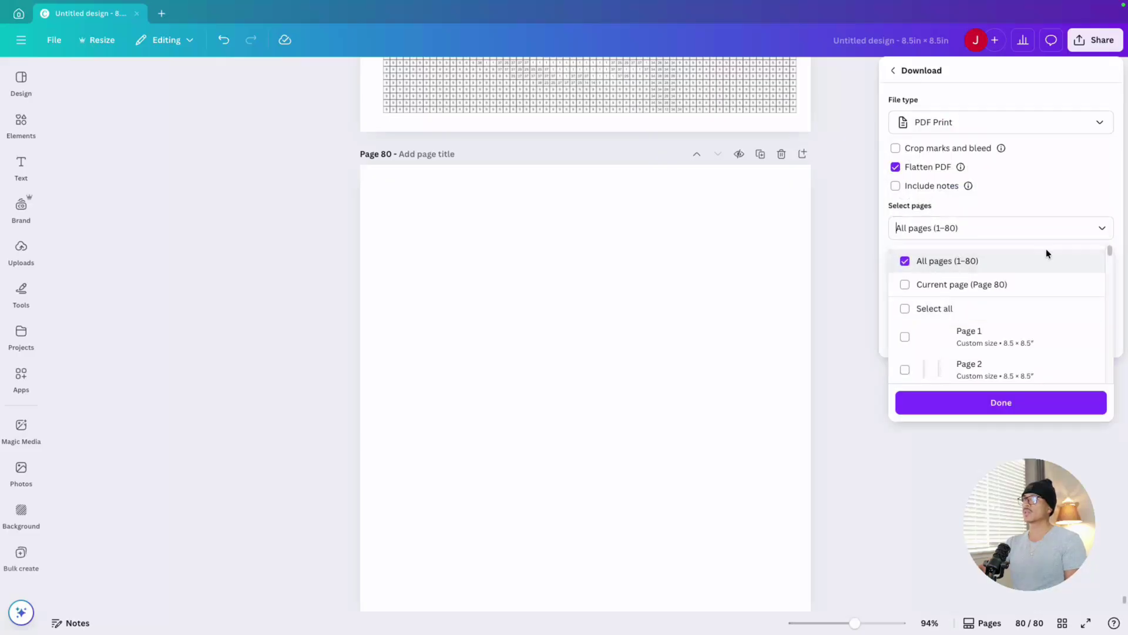
{"action": "left_click", "coordinate": [999, 403]}
{"action": "left_click", "coordinate": [926, 279]}
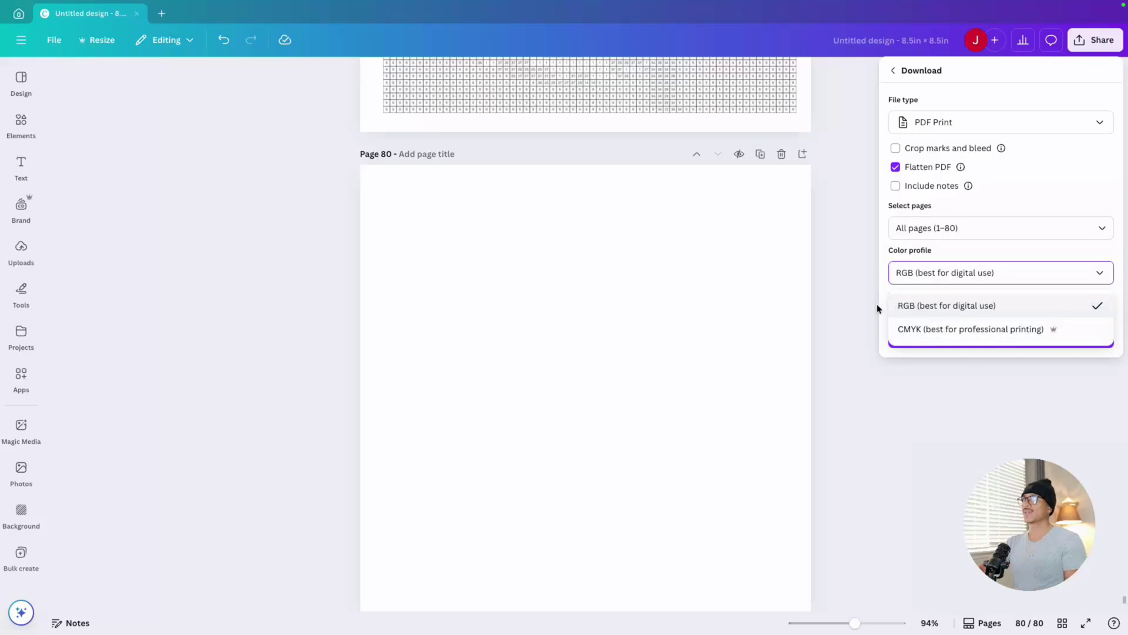
{"action": "left_click", "coordinate": [949, 330]}
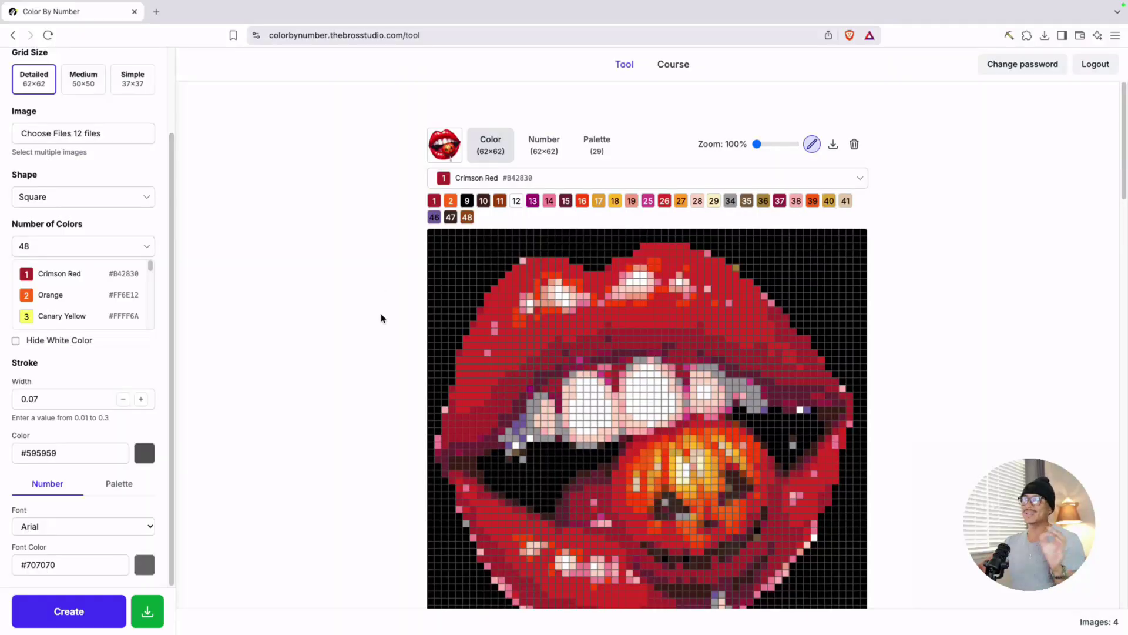
Scroll down through the generated 62×62 lips images to the jack-o'-lantern lips
{"action": "scroll", "coordinate": [361, 312], "scroll_direction": "down", "scroll_amount": 3}
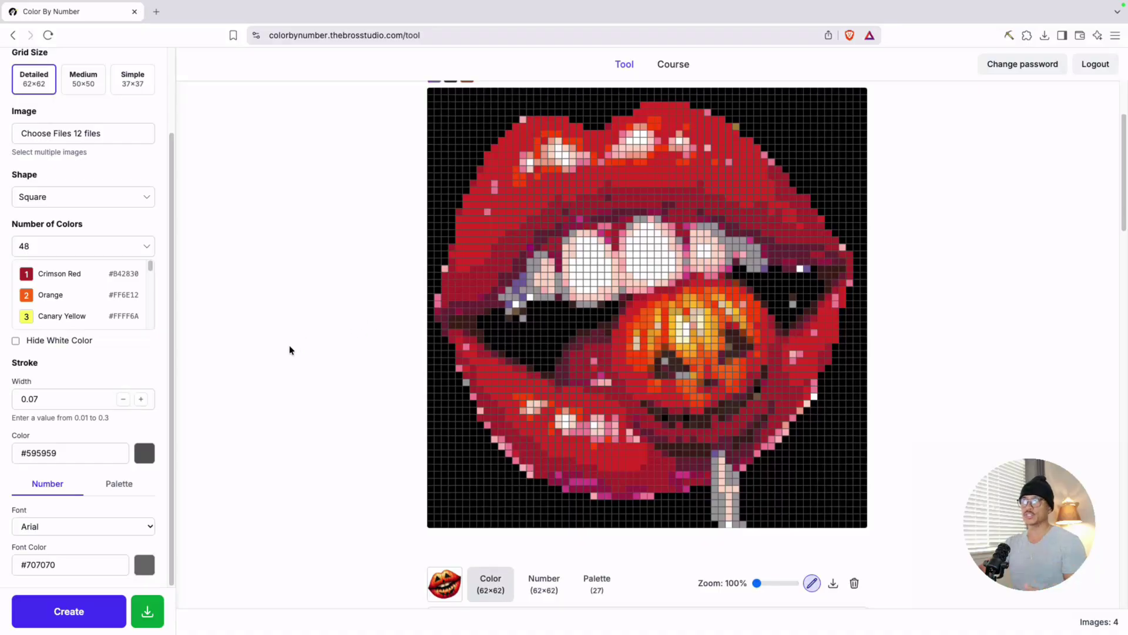
{"action": "scroll", "coordinate": [290, 344], "scroll_direction": "down", "scroll_amount": 9}
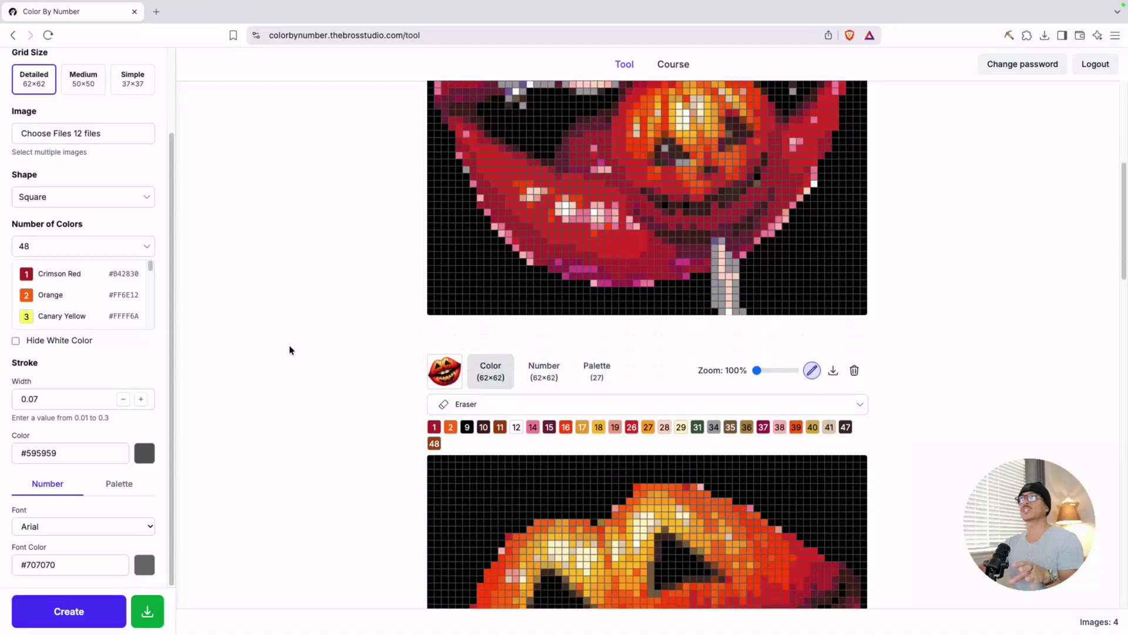
{"action": "scroll", "coordinate": [295, 356], "scroll_direction": "down", "scroll_amount": 5}
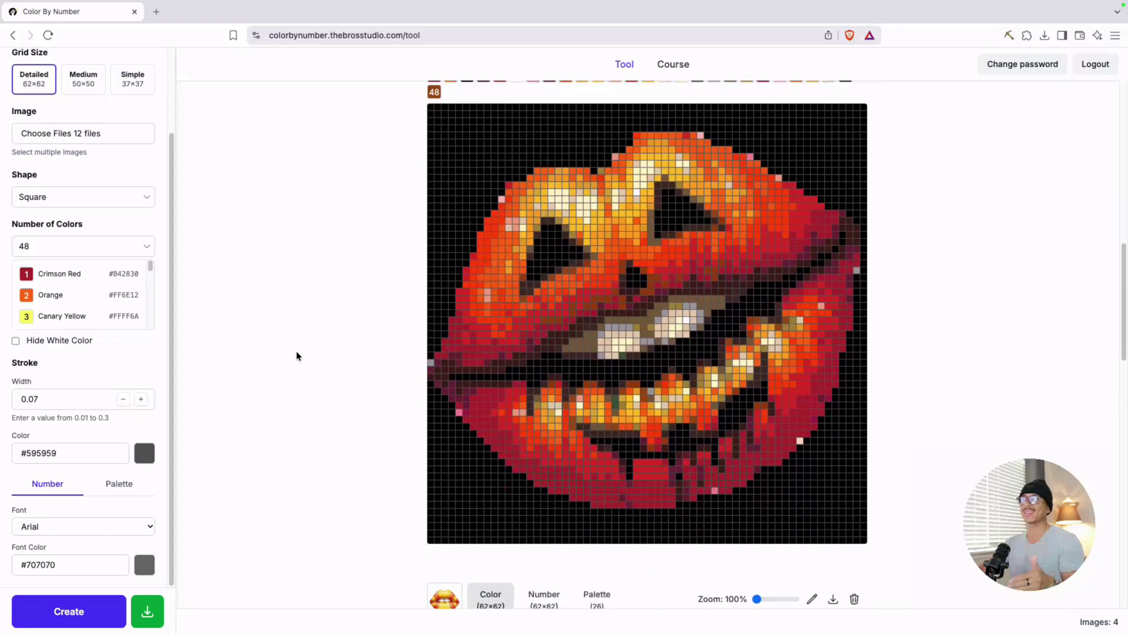